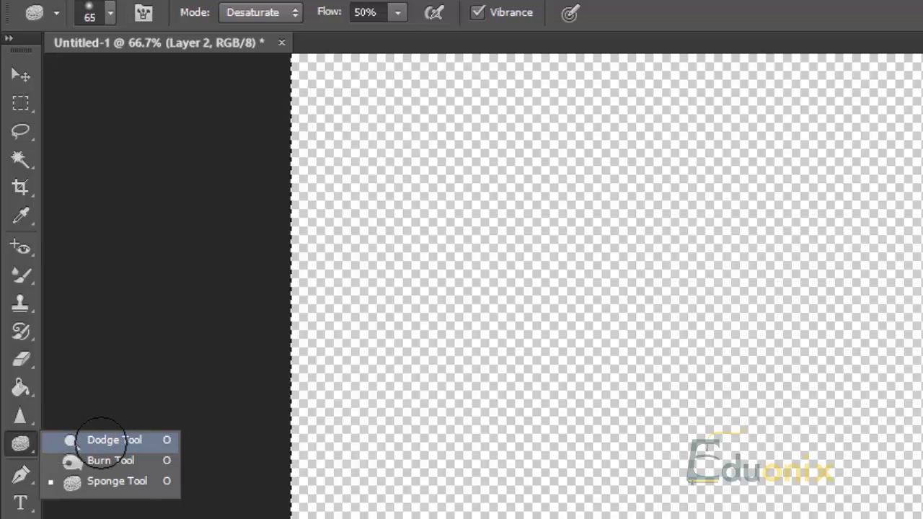
- Switch to the Dodge tool and from there to the Burn tool
{"action": "left_click", "coordinate": [92, 439]}
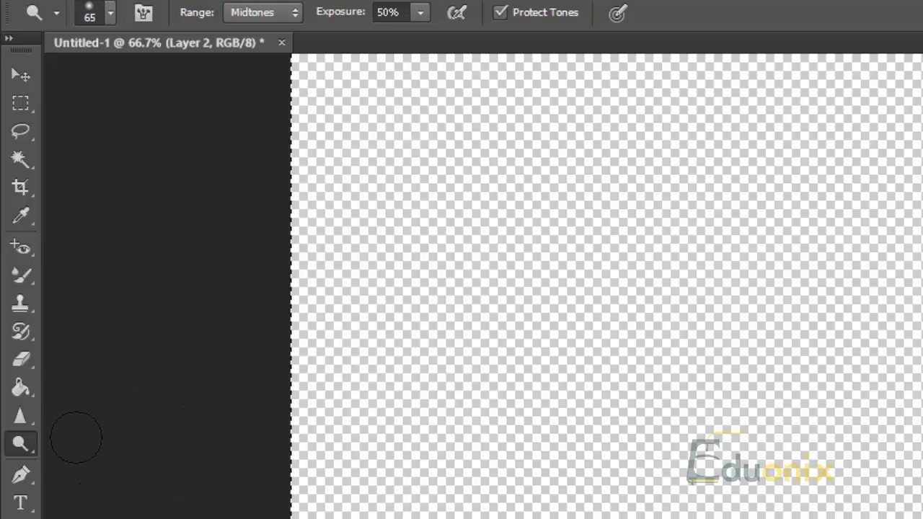
{"action": "right_click", "coordinate": [20, 444]}
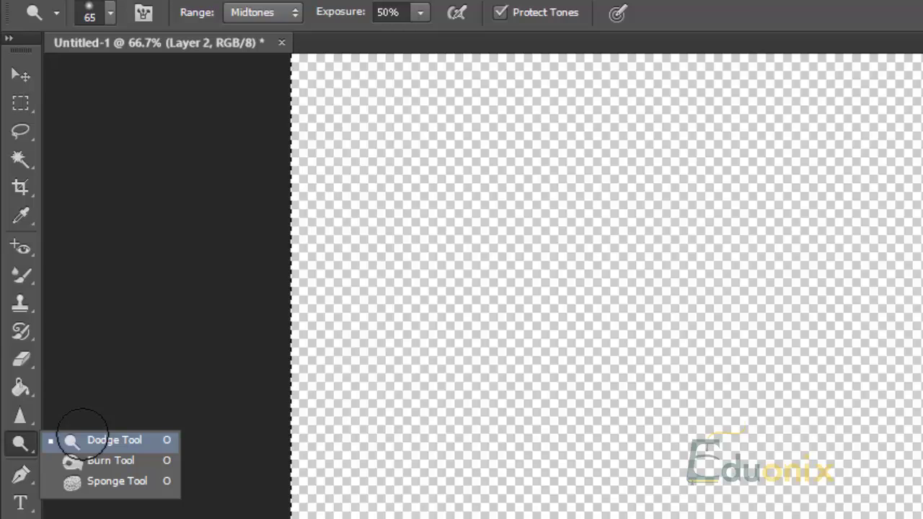
{"action": "left_click", "coordinate": [82, 433]}
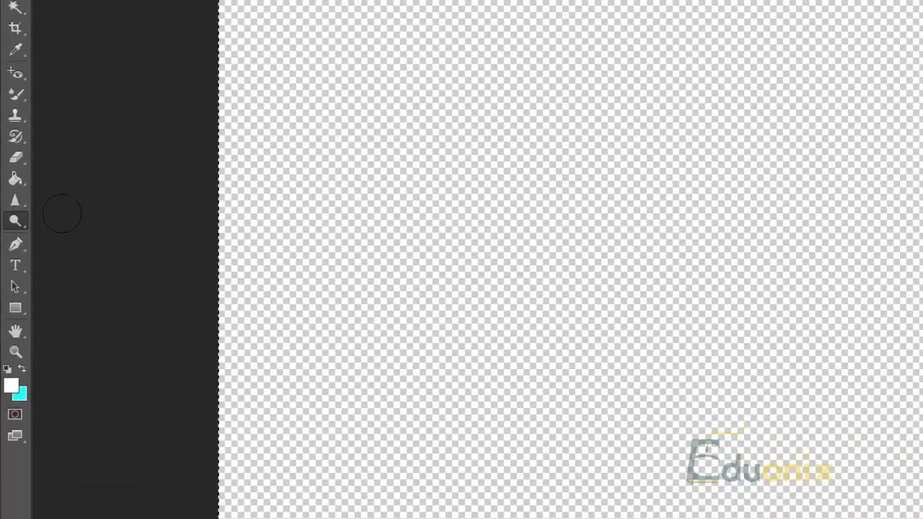
{"action": "right_click", "coordinate": [10, 211]}
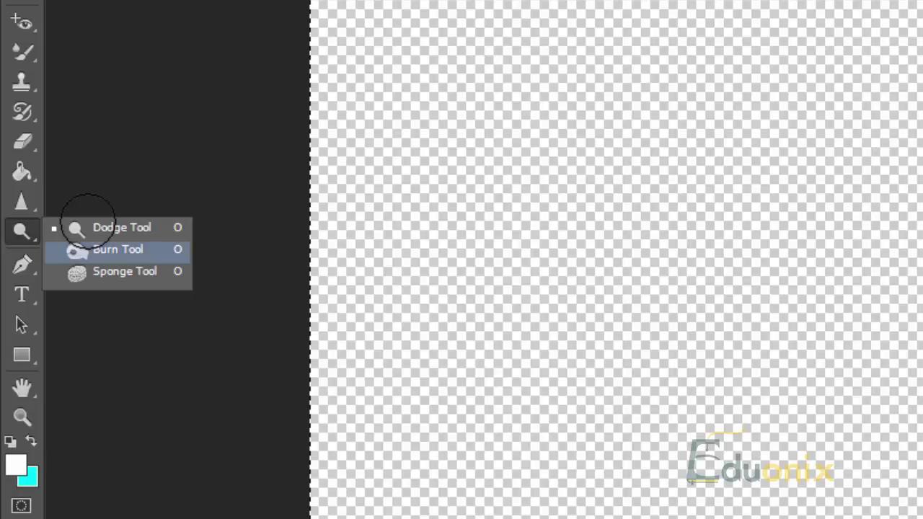
{"action": "left_click", "coordinate": [89, 247]}
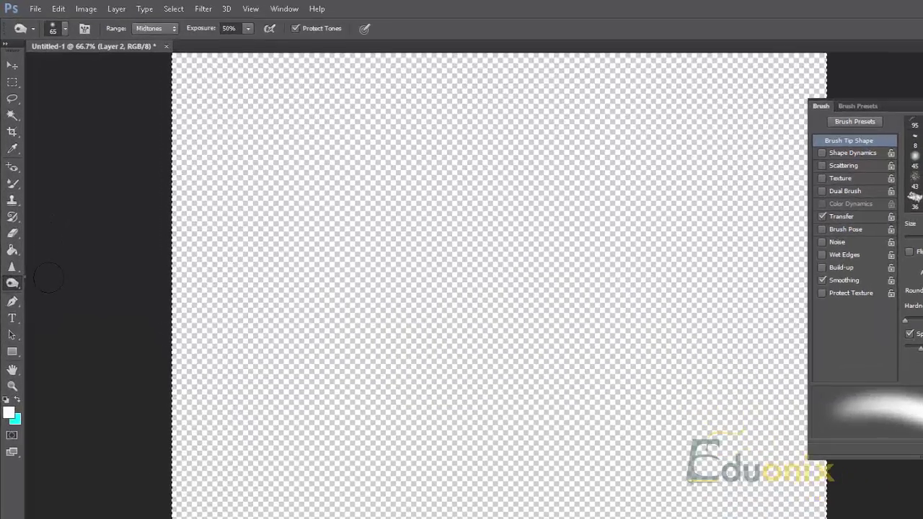
- Switch to the Sponge tool with its mode set to Desaturate and return to the Dodge tool
{"action": "right_click", "coordinate": [10, 220]}
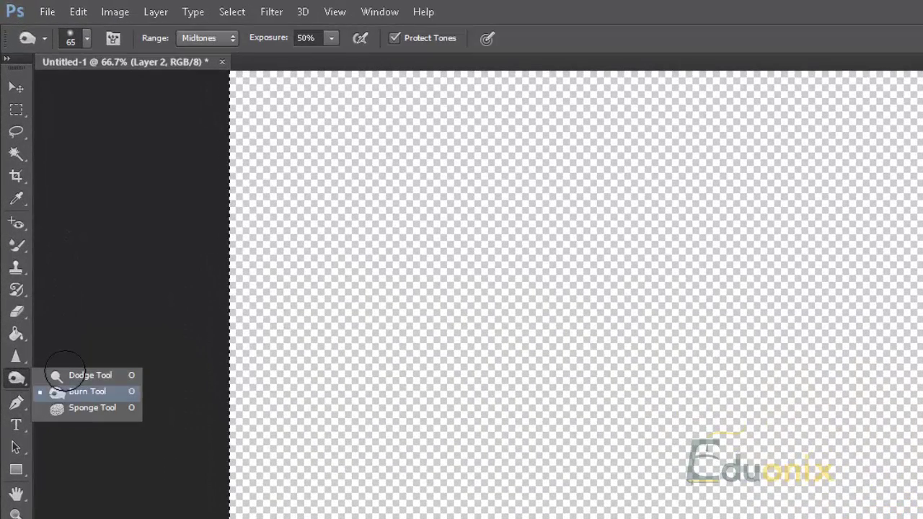
{"action": "left_click", "coordinate": [91, 408]}
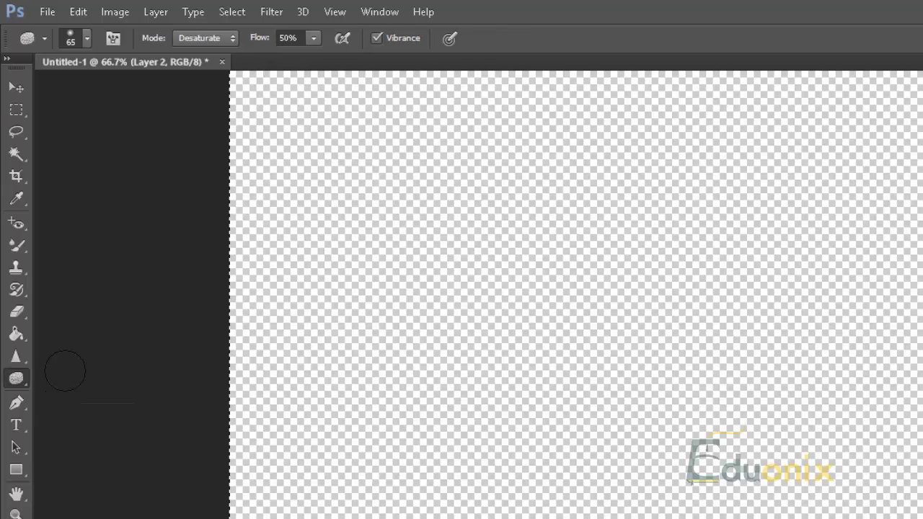
{"action": "left_click", "coordinate": [205, 38]}
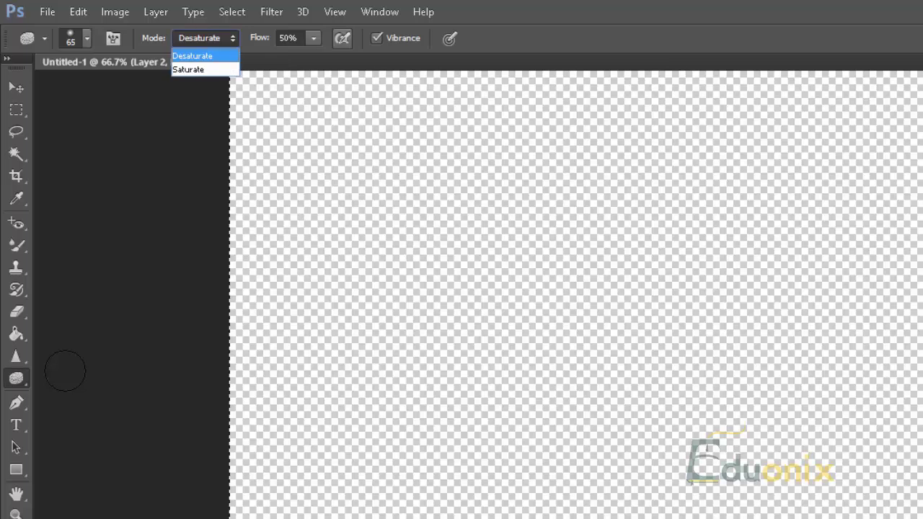
{"action": "left_click", "coordinate": [204, 55]}
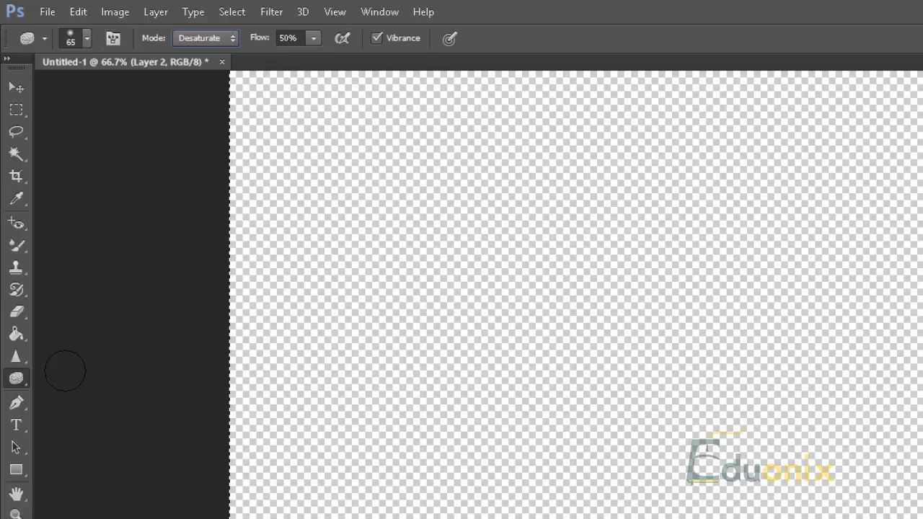
{"action": "right_click", "coordinate": [16, 378]}
{"action": "left_click", "coordinate": [79, 375]}
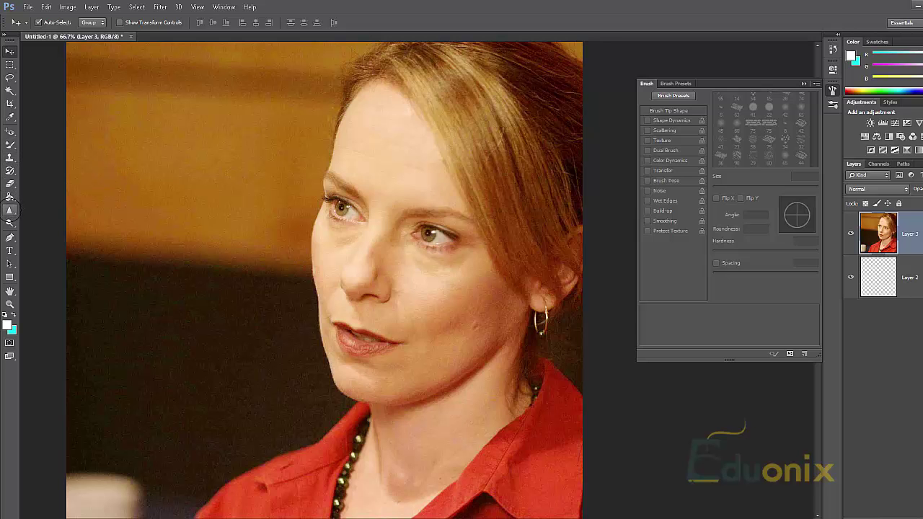
- Activate the Dodge tool for the portrait on Layer 3 with its range set to Midtones
{"action": "left_click", "coordinate": [10, 209]}
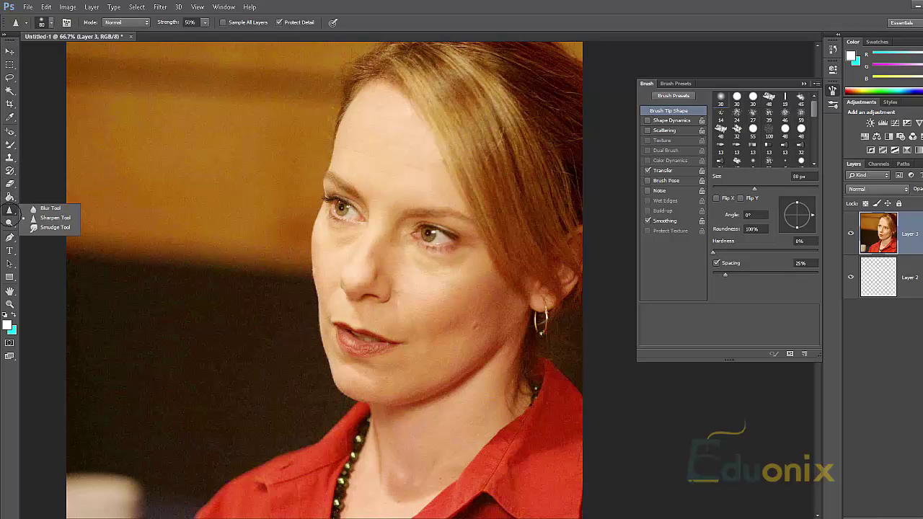
{"action": "left_click", "coordinate": [9, 222]}
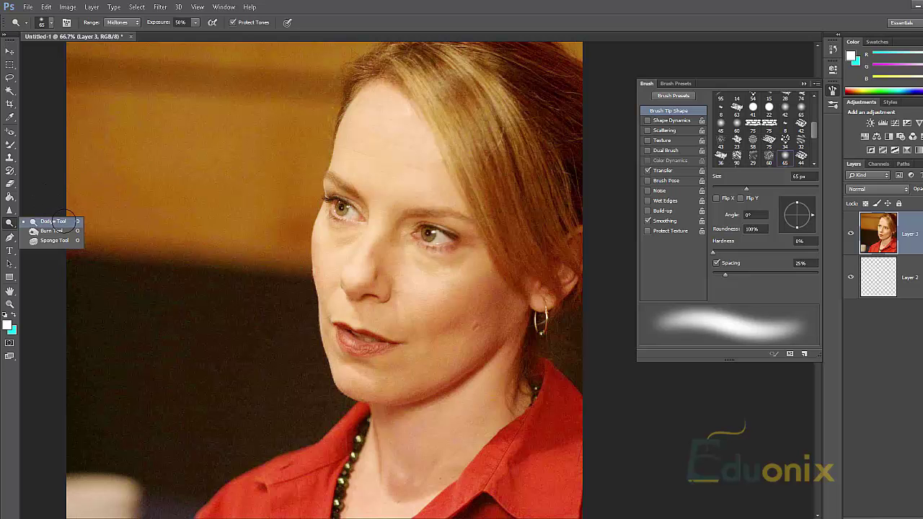
{"action": "left_click", "coordinate": [69, 221]}
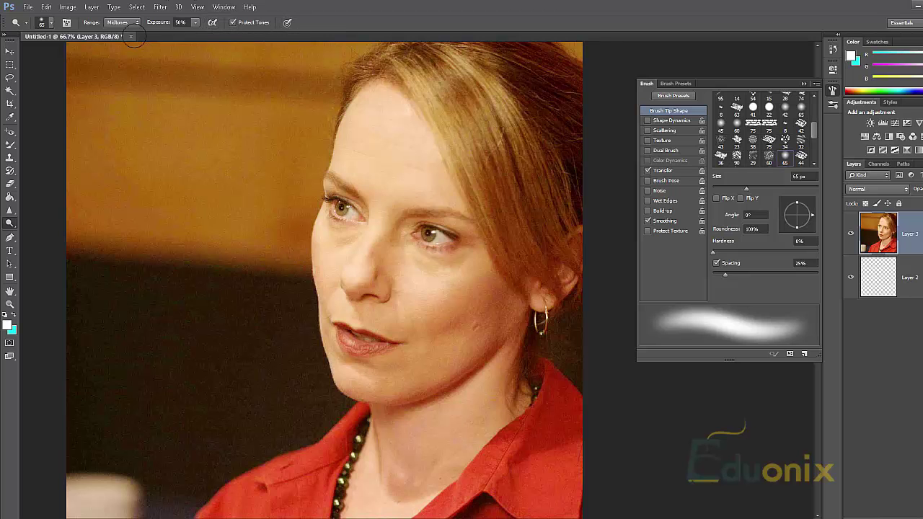
{"action": "left_click", "coordinate": [119, 22]}
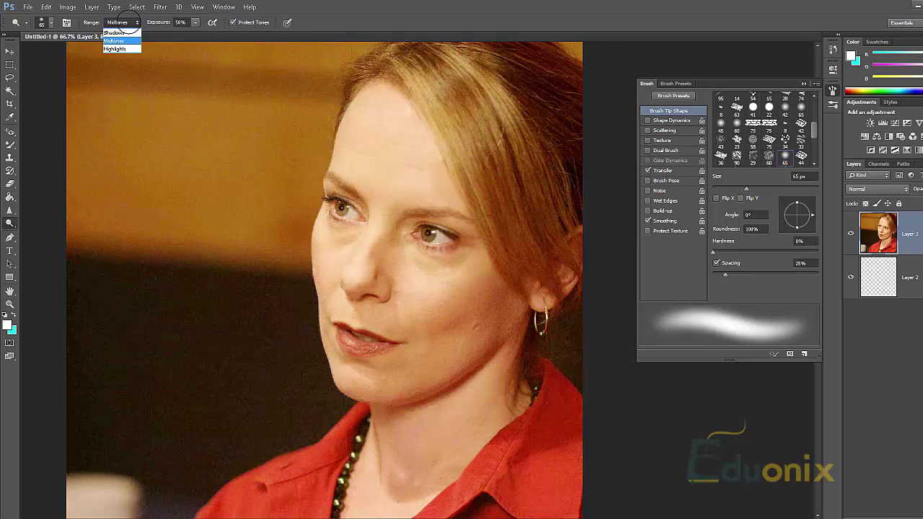
{"action": "left_click", "coordinate": [119, 36]}
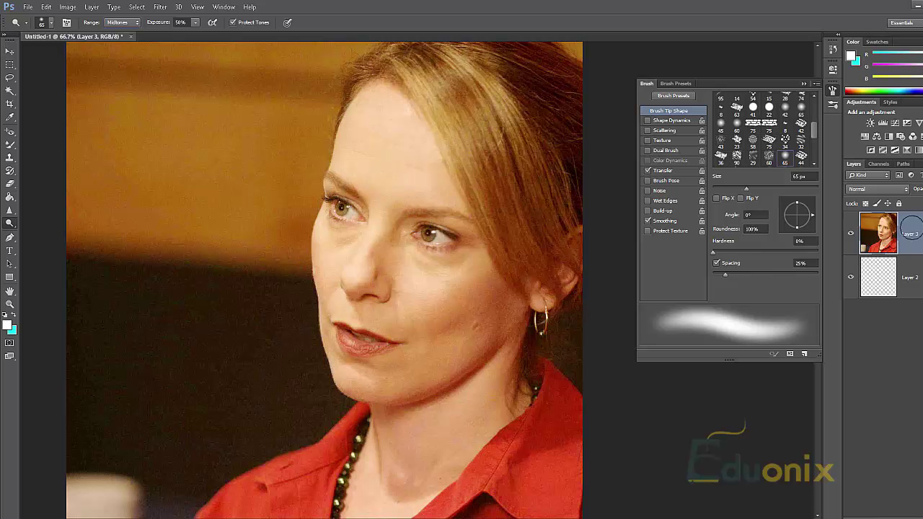
- Duplicate the portrait layer, Layer 3, within the same document
{"action": "right_click", "coordinate": [910, 229]}
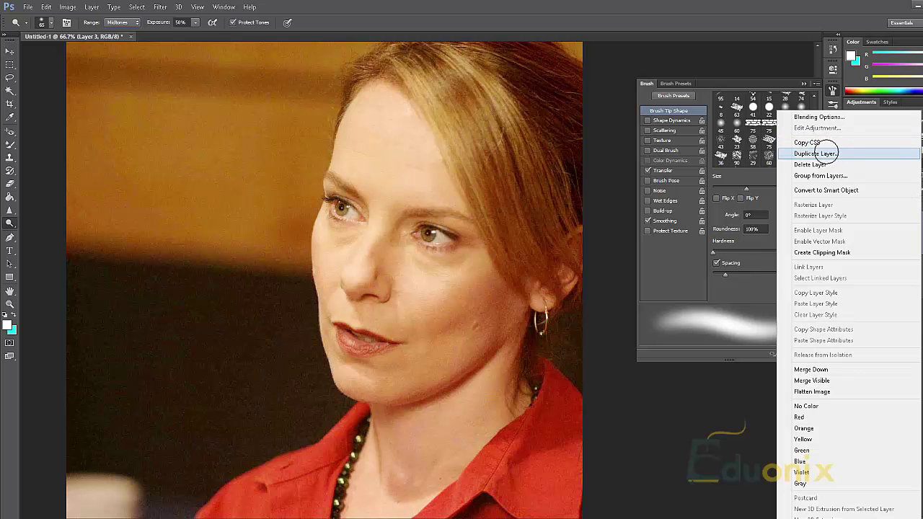
{"action": "left_click", "coordinate": [821, 153]}
{"action": "key", "text": "Return"}
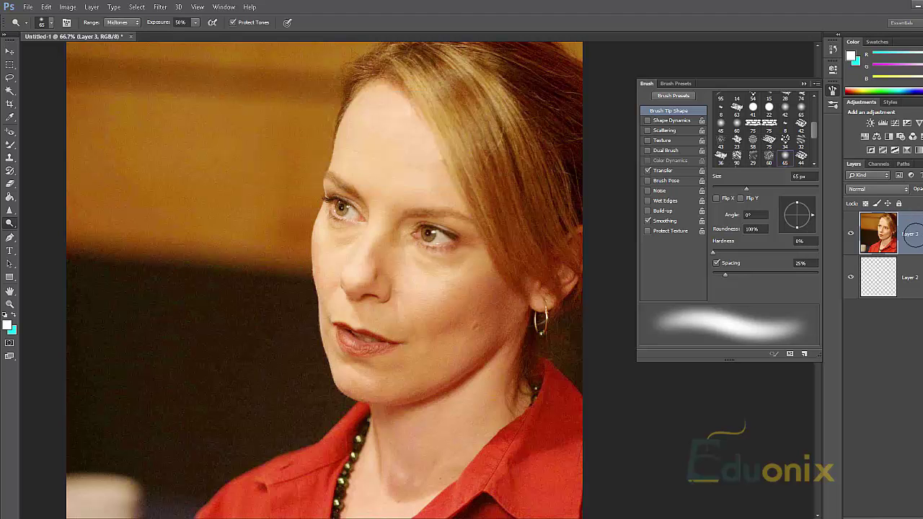
- Duplicate both portrait layers together, and duplicate the two resulting copies once more
{"action": "right_click", "coordinate": [910, 234]}
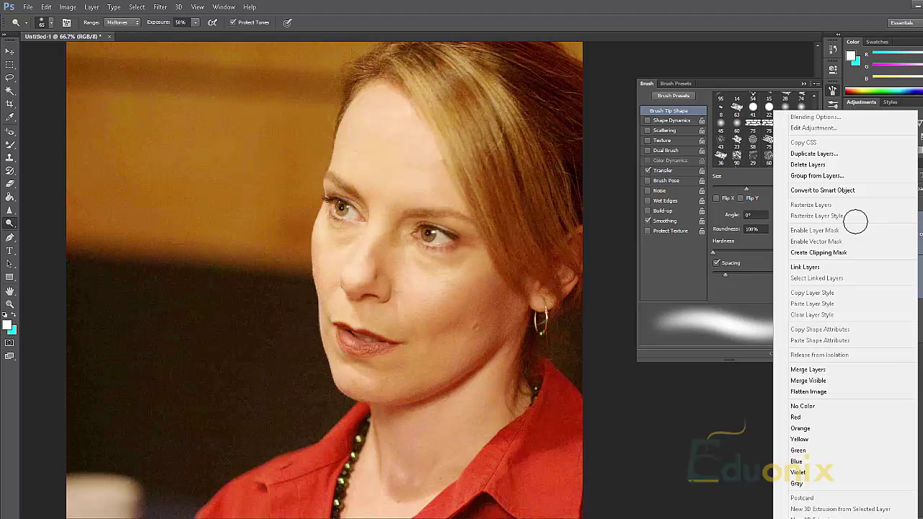
{"action": "left_click", "coordinate": [822, 153]}
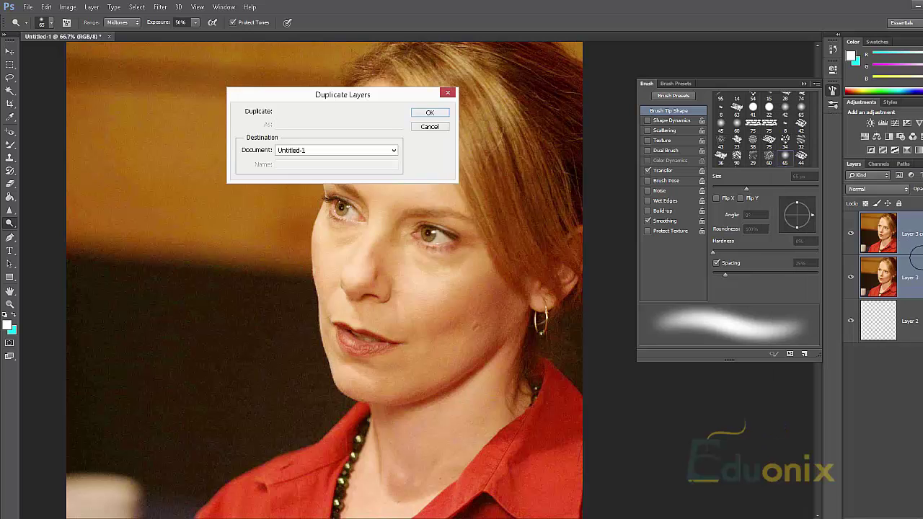
{"action": "key", "text": "Return"}
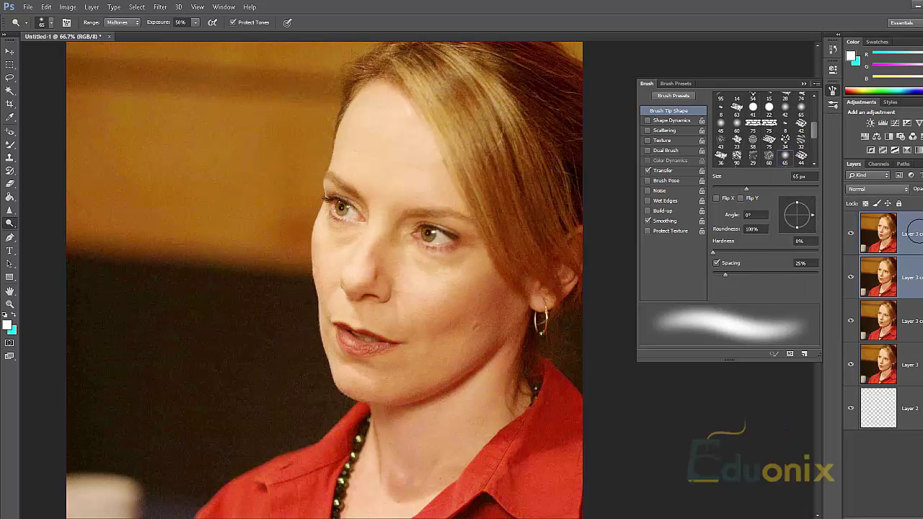
{"action": "right_click", "coordinate": [911, 234]}
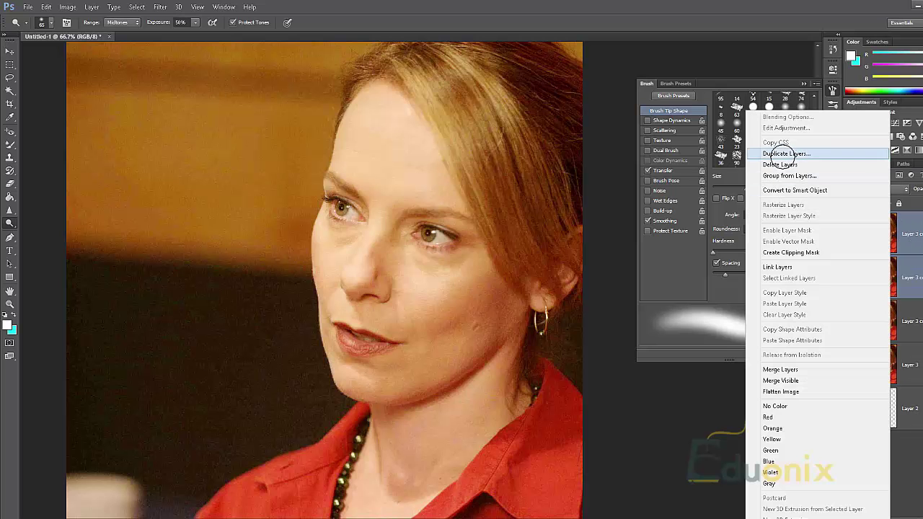
{"action": "left_click", "coordinate": [785, 153]}
{"action": "key", "text": "Return"}
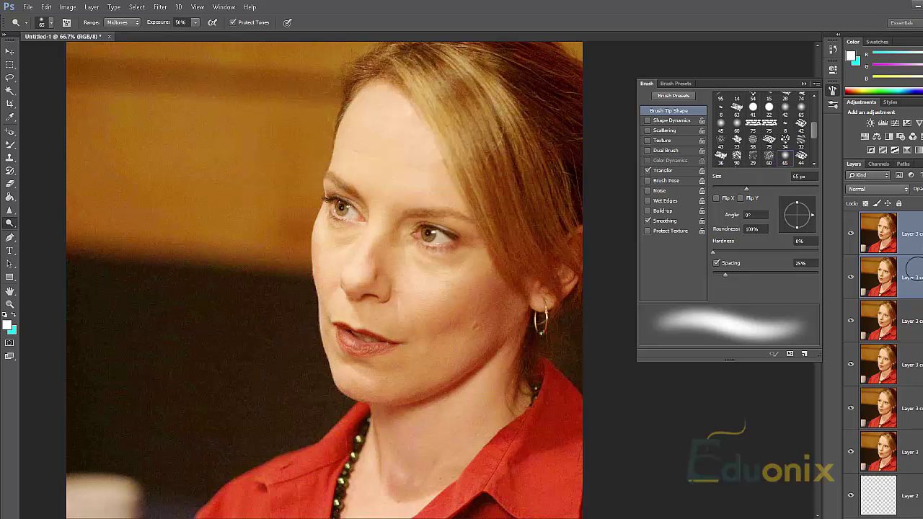
- Select the top three portrait copies and duplicate them within the Untitled-1 document
{"action": "left_click", "coordinate": [912, 321]}
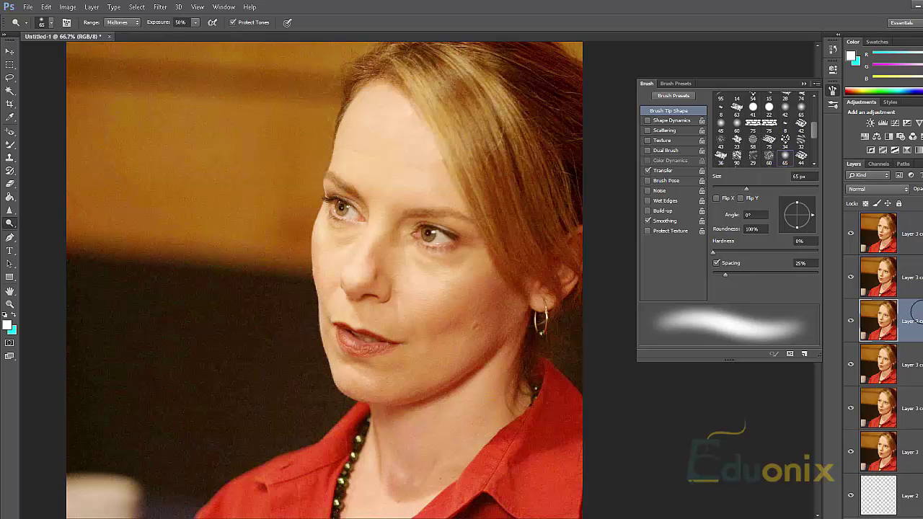
{"action": "left_click", "coordinate": [914, 235], "text": "shift"}
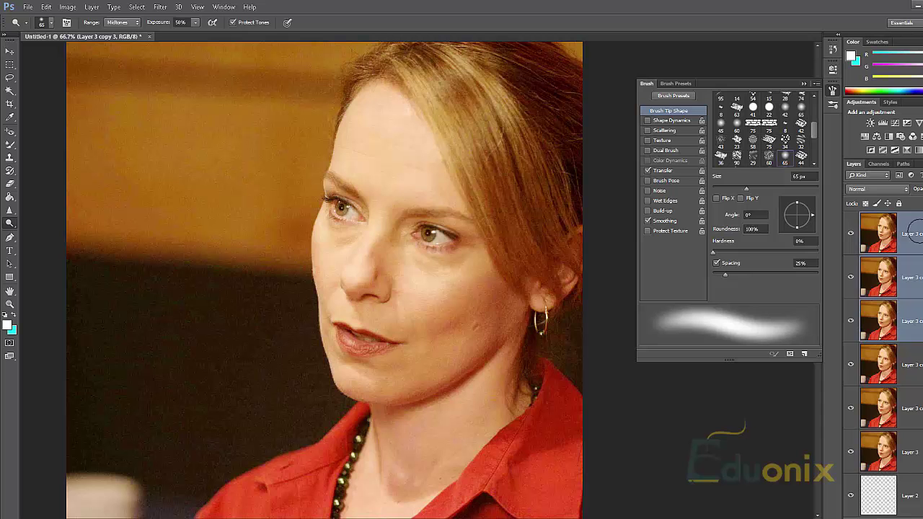
{"action": "right_click", "coordinate": [913, 235]}
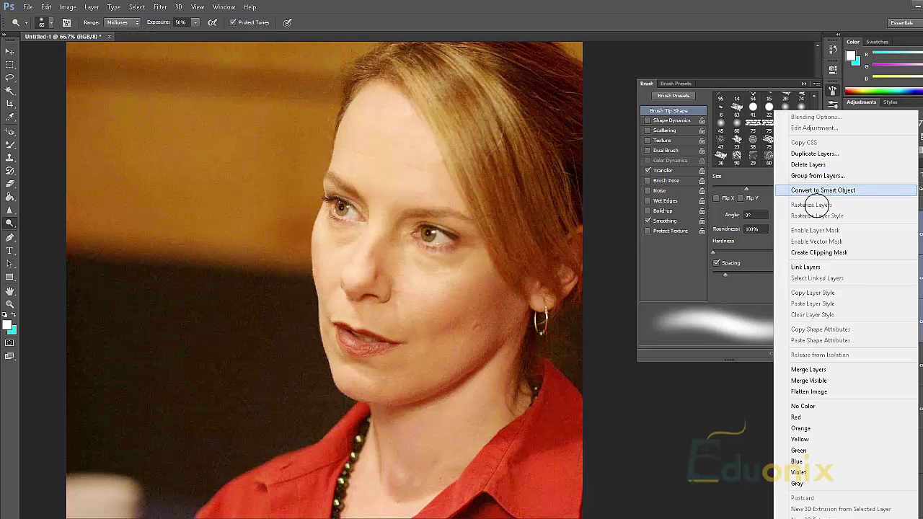
{"action": "left_click", "coordinate": [815, 153]}
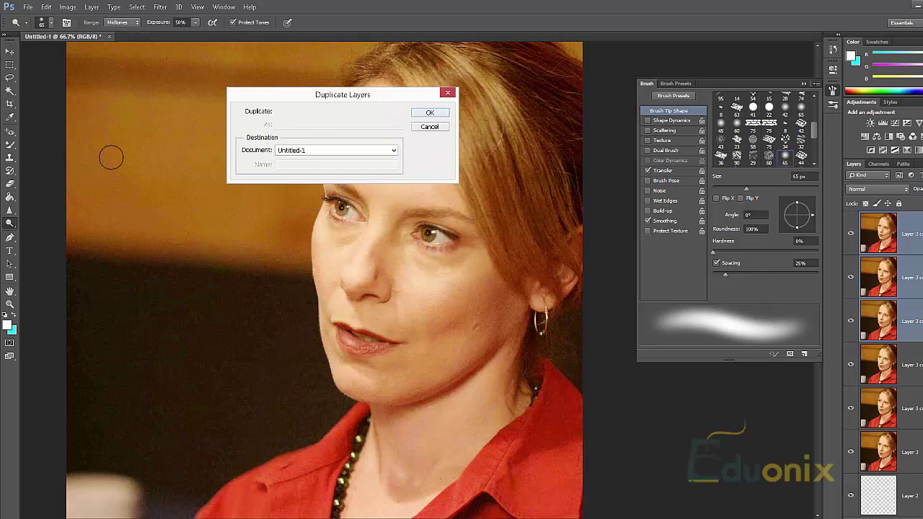
{"action": "key", "text": "Return"}
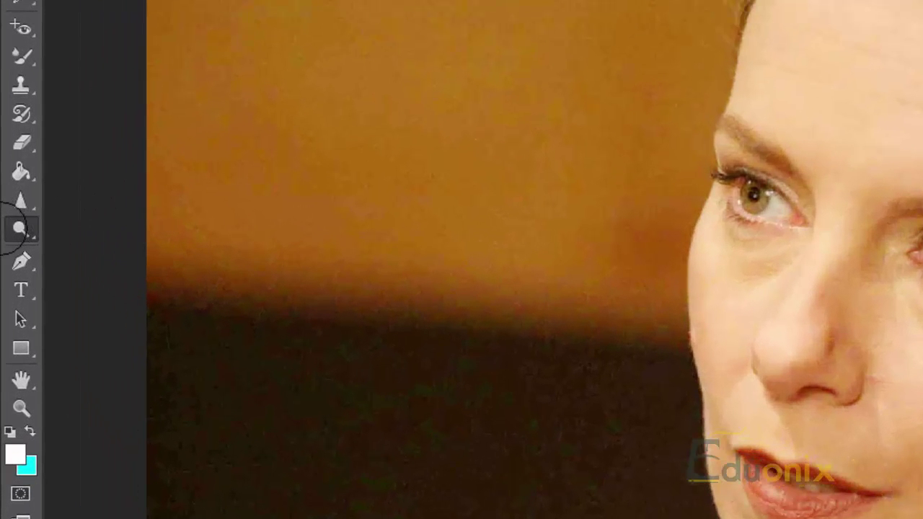
- Switch to the Sponge tool and back to the Dodge tool, and delete the three selected portrait copies
{"action": "right_click", "coordinate": [18, 228]}
{"action": "left_click", "coordinate": [92, 268]}
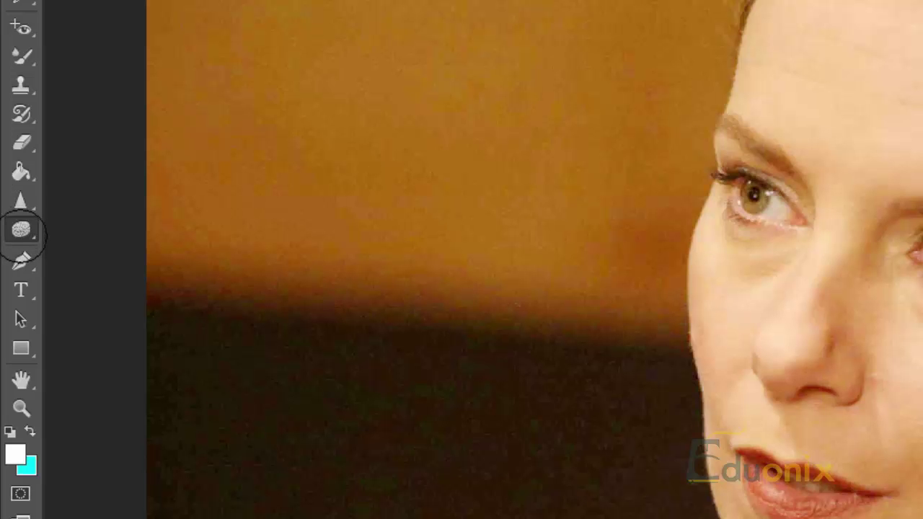
{"action": "right_click", "coordinate": [20, 227]}
{"action": "left_click", "coordinate": [115, 226]}
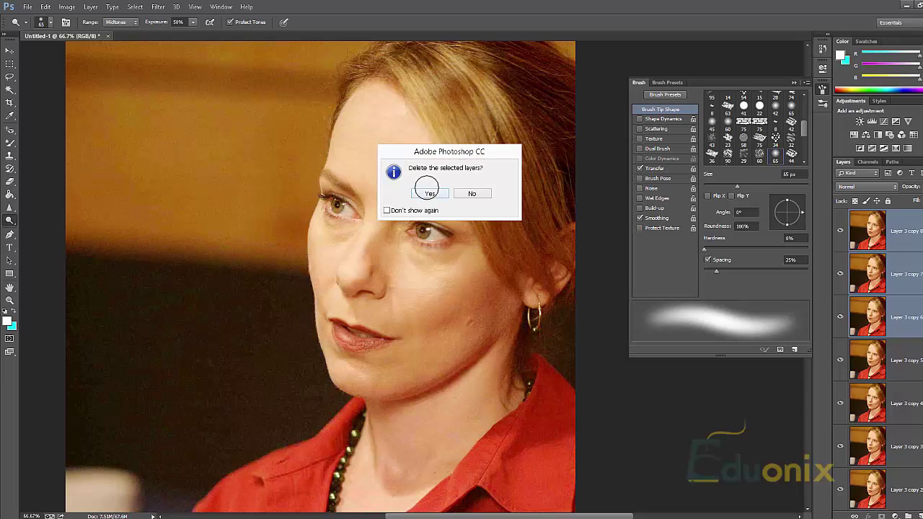
{"action": "left_click", "coordinate": [431, 194]}
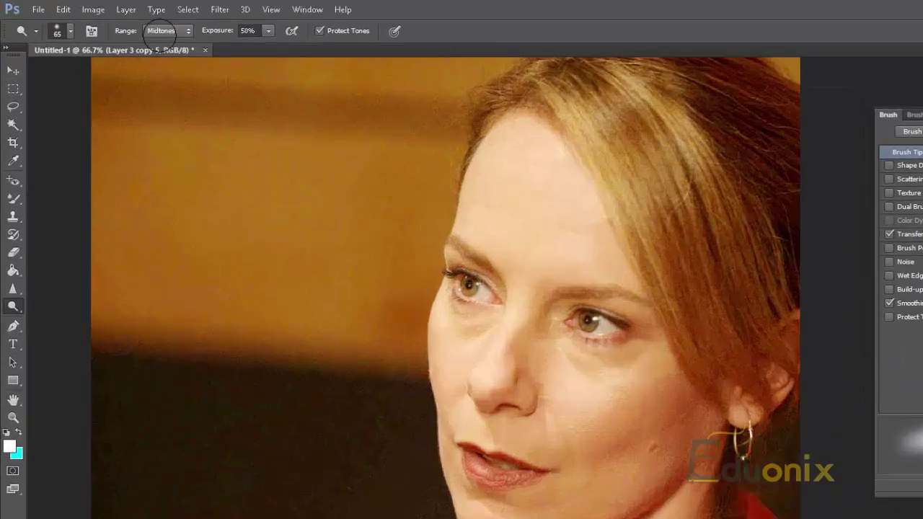
- Set the Dodge tool's range to Shadows and brush over the woman's face and hair on Layer 3 copy 5, enlarging the brush to 250 px
{"action": "left_click", "coordinate": [123, 20]}
{"action": "left_click", "coordinate": [266, 70]}
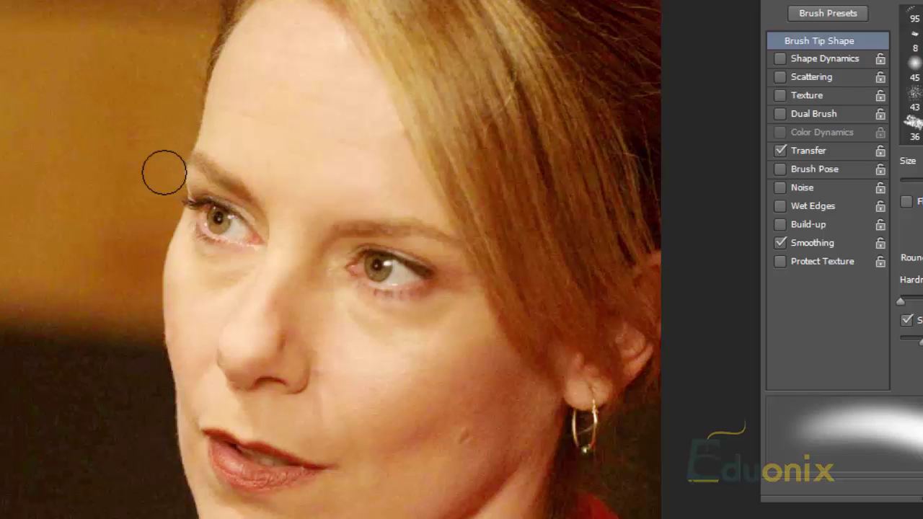
{"action": "mouse_move", "coordinate": [223, 223]}
{"action": "left_mouse_down"}
{"action": "mouse_move", "coordinate": [211, 233]}
{"action": "mouse_move", "coordinate": [219, 245]}
{"action": "mouse_move", "coordinate": [205, 218]}
{"action": "mouse_move", "coordinate": [249, 205]}
{"action": "mouse_move", "coordinate": [245, 222]}
{"action": "left_mouse_up"}
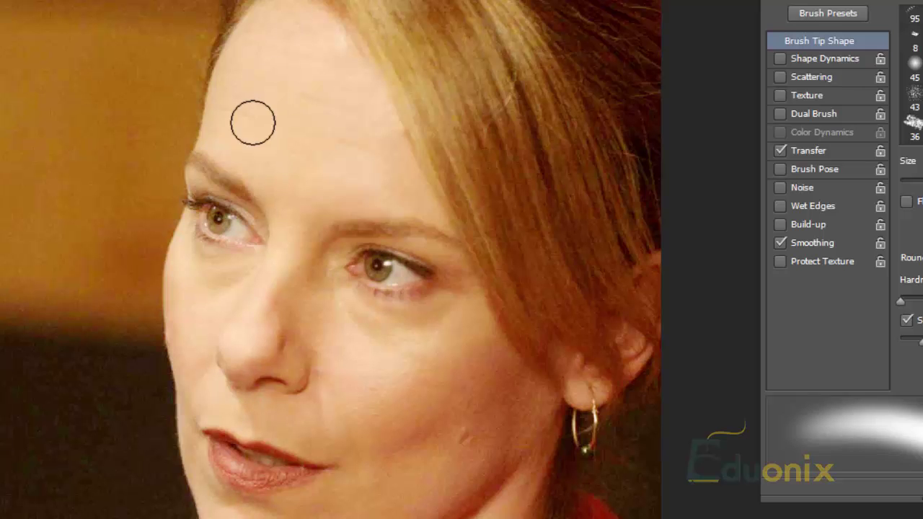
{"action": "scroll", "coordinate": [913, 80], "scroll_direction": "down", "scroll_amount": 2}
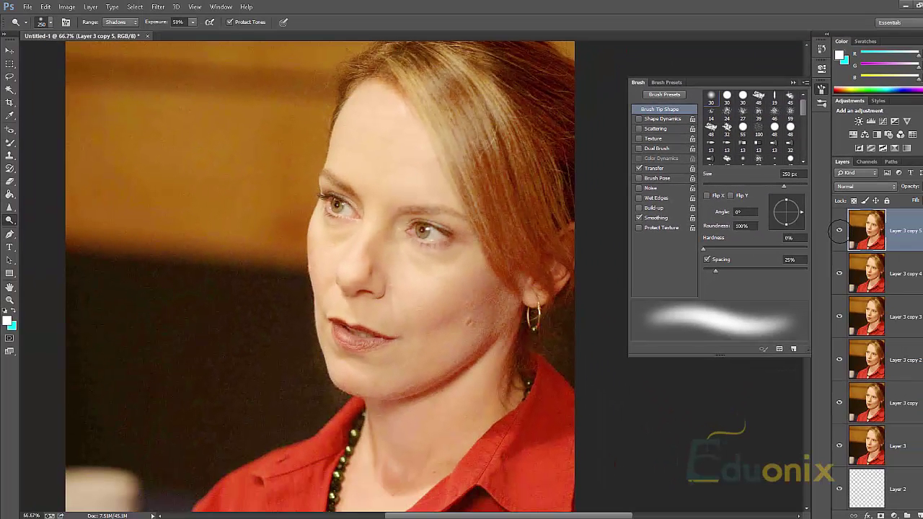
- Hide and show Layer 3 copy 5 to compare the dodged portrait with the original
{"action": "left_click", "coordinate": [838, 229]}
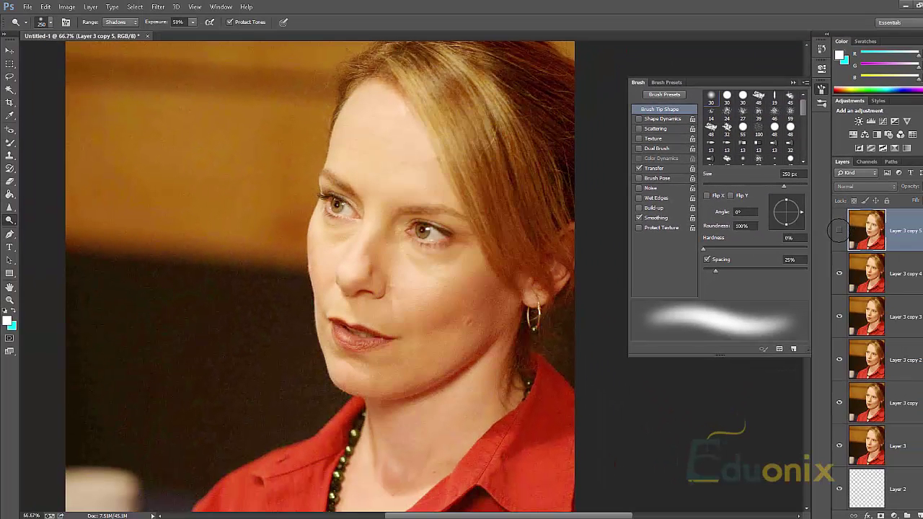
{"action": "left_click", "coordinate": [839, 229]}
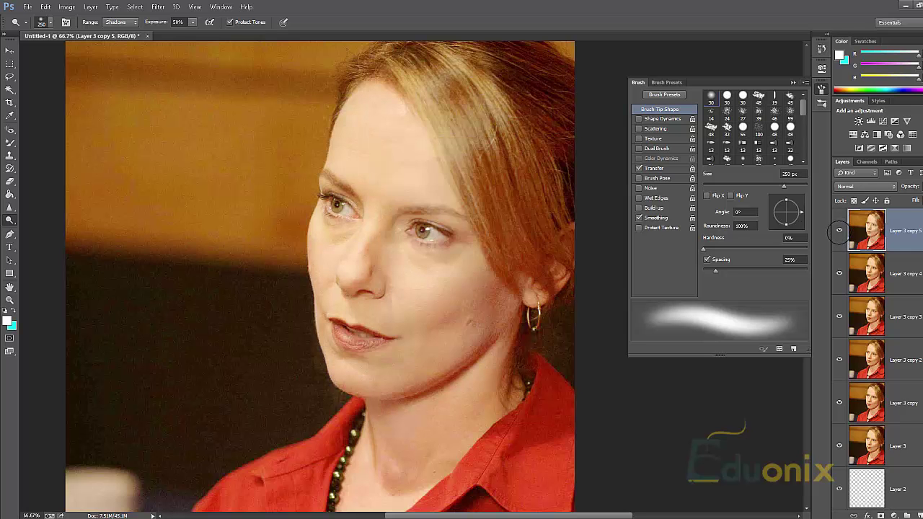
- Toggle the visibility of Layer 3 copy 5 again to check the dodged shadows in the face and hair
{"action": "left_click", "coordinate": [839, 229]}
{"action": "left_click", "coordinate": [839, 229]}
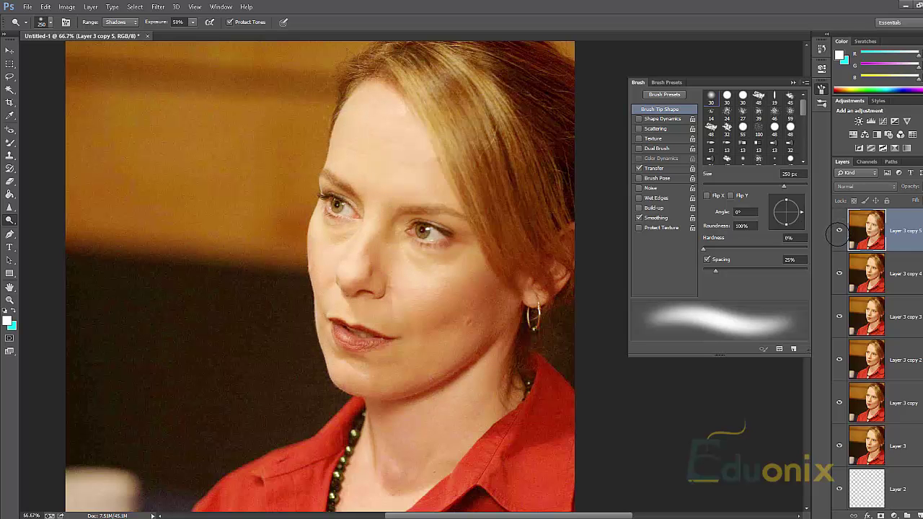
{"action": "left_click", "coordinate": [838, 229]}
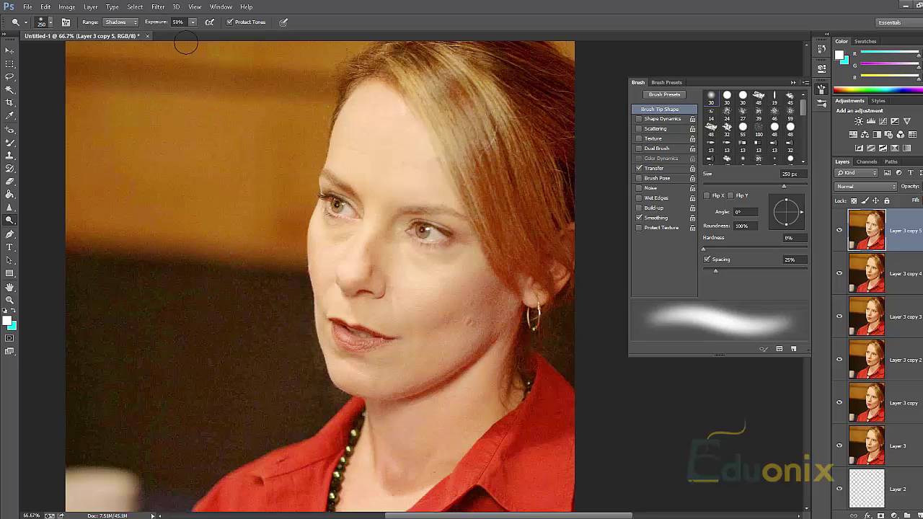
- Hide Layer 3 copy 5 and dodge the woman's face, neck and hair on Layer 3 copy 4 with the range set to Midtones
{"action": "left_click", "coordinate": [905, 273]}
{"action": "left_click", "coordinate": [838, 230]}
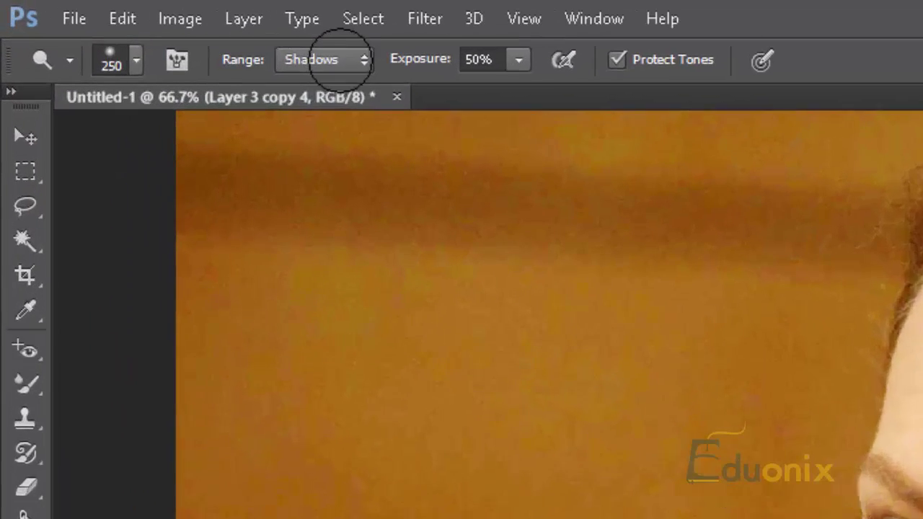
{"action": "left_click", "coordinate": [125, 22]}
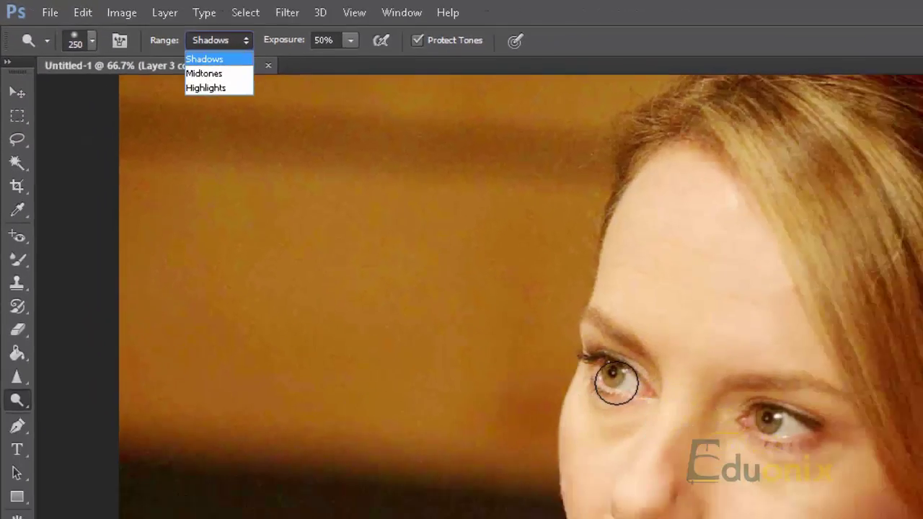
{"action": "left_click", "coordinate": [615, 383]}
{"action": "left_click", "coordinate": [130, 21]}
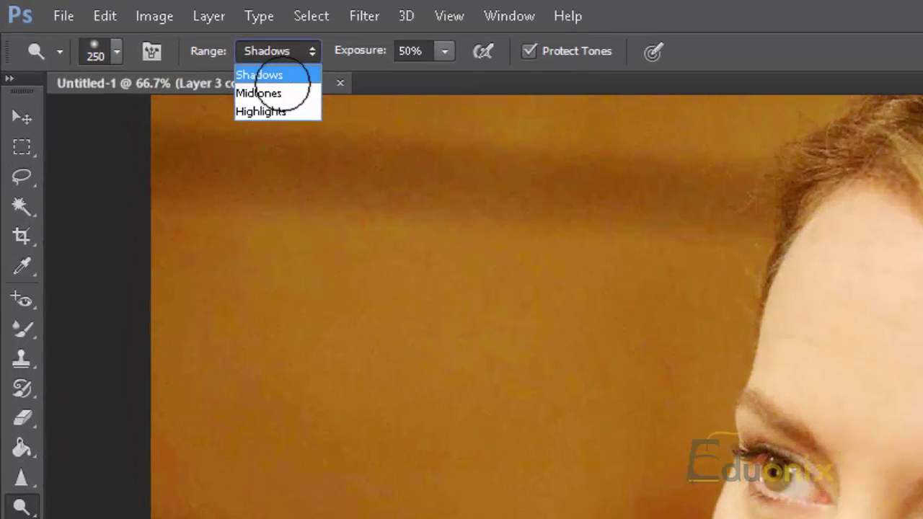
{"action": "left_click", "coordinate": [207, 67]}
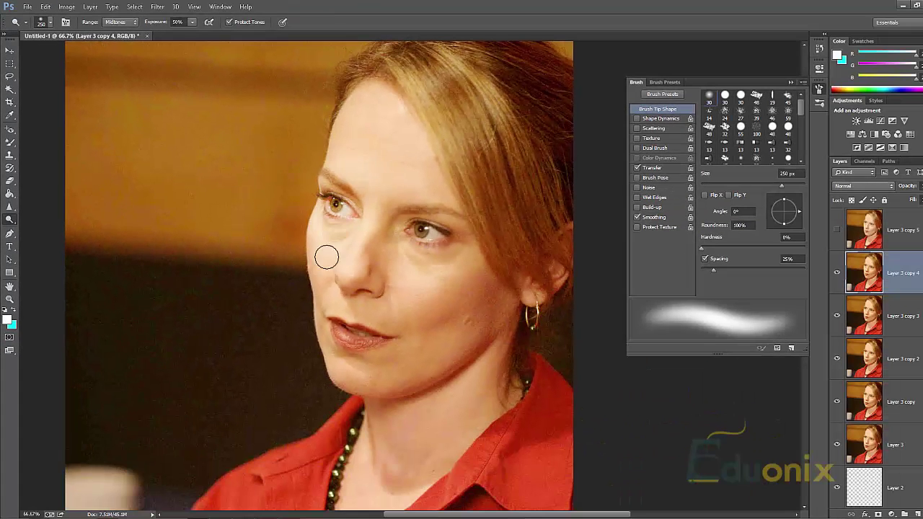
{"action": "left_click_drag", "start_coordinate": [426, 268], "coordinate": [437, 250]}
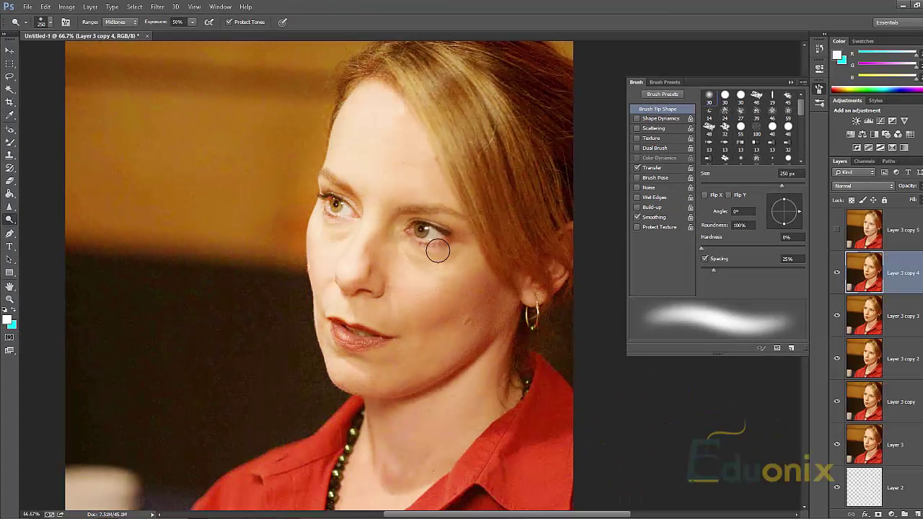
{"action": "mouse_move", "coordinate": [397, 396]}
{"action": "left_mouse_down"}
{"action": "mouse_move", "coordinate": [437, 172]}
{"action": "mouse_move", "coordinate": [430, 158]}
{"action": "mouse_move", "coordinate": [405, 313]}
{"action": "mouse_move", "coordinate": [419, 353]}
{"action": "mouse_move", "coordinate": [468, 112]}
{"action": "mouse_move", "coordinate": [493, 87]}
{"action": "mouse_move", "coordinate": [445, 222]}
{"action": "mouse_move", "coordinate": [432, 329]}
{"action": "mouse_move", "coordinate": [479, 196]}
{"action": "mouse_move", "coordinate": [454, 307]}
{"action": "mouse_move", "coordinate": [490, 213]}
{"action": "mouse_move", "coordinate": [474, 328]}
{"action": "mouse_move", "coordinate": [497, 253]}
{"action": "left_mouse_up"}
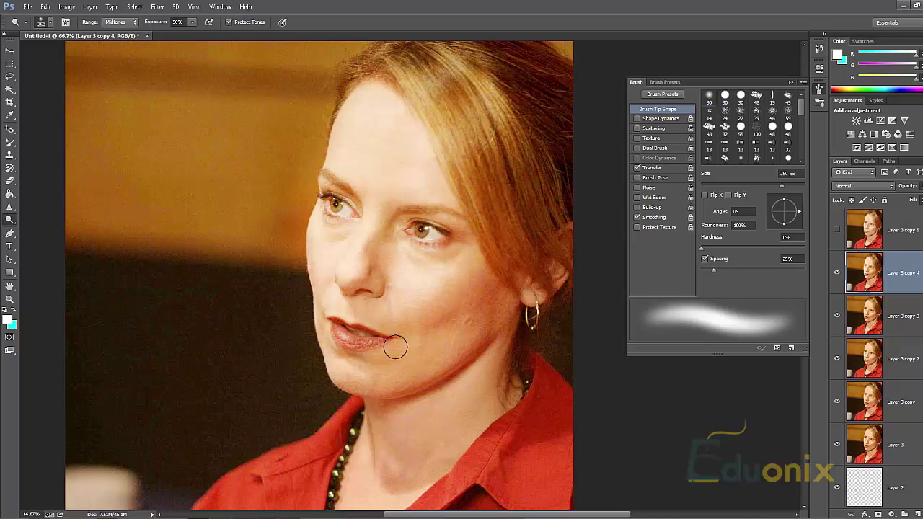
{"action": "mouse_move", "coordinate": [474, 394]}
{"action": "left_mouse_down"}
{"action": "mouse_move", "coordinate": [490, 404]}
{"action": "mouse_move", "coordinate": [365, 496]}
{"action": "mouse_move", "coordinate": [483, 454]}
{"action": "mouse_move", "coordinate": [512, 432]}
{"action": "mouse_move", "coordinate": [363, 400]}
{"action": "mouse_move", "coordinate": [420, 94]}
{"action": "mouse_move", "coordinate": [408, 402]}
{"action": "mouse_move", "coordinate": [440, 313]}
{"action": "mouse_move", "coordinate": [485, 120]}
{"action": "mouse_move", "coordinate": [462, 389]}
{"action": "left_mouse_up"}
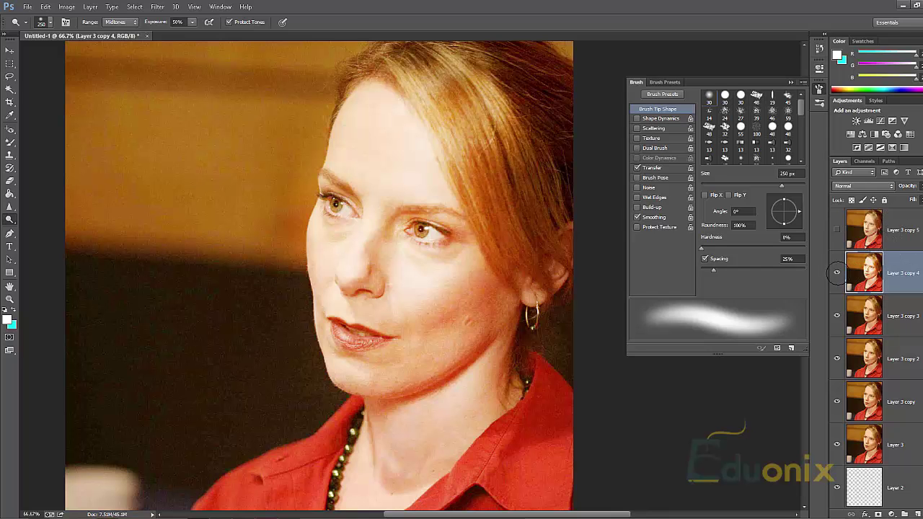
- Toggle the visibility of Layer 3 copy 4 to compare the midtone dodging with the original portrait
{"action": "left_click", "coordinate": [836, 272]}
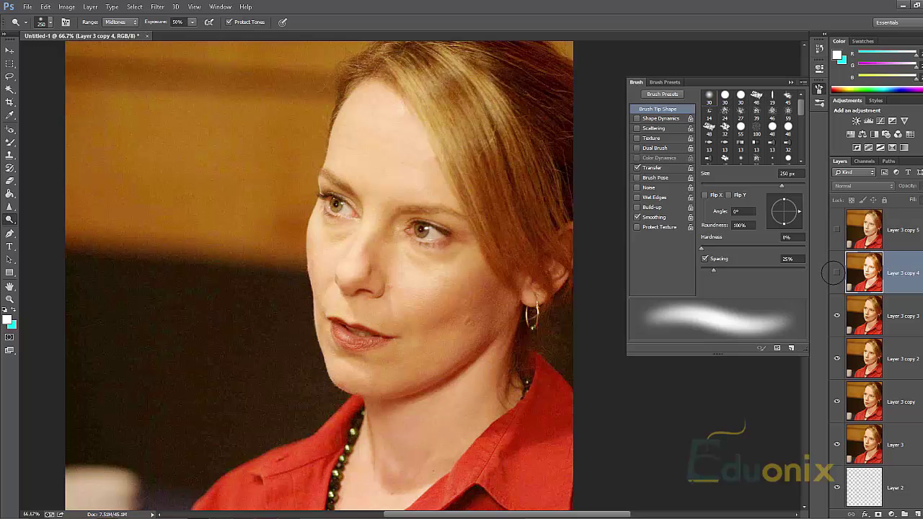
{"action": "left_click", "coordinate": [833, 274]}
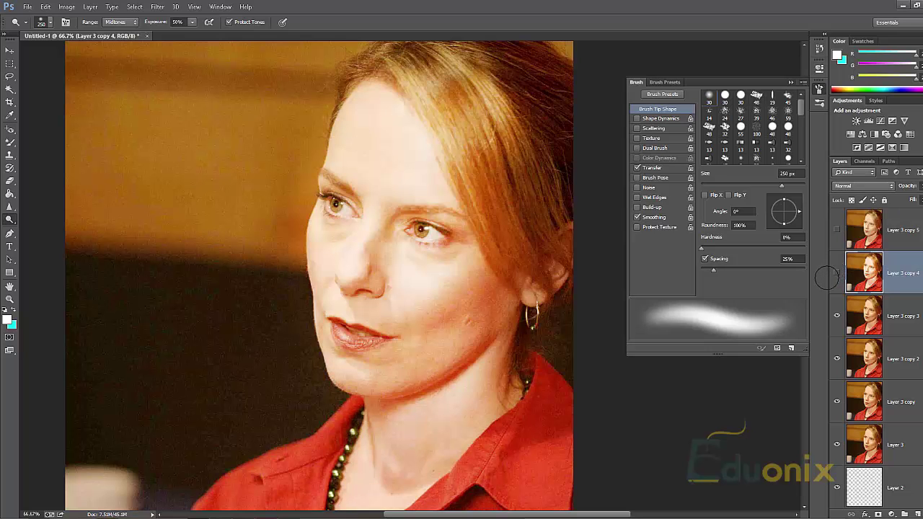
{"action": "left_click", "coordinate": [829, 275]}
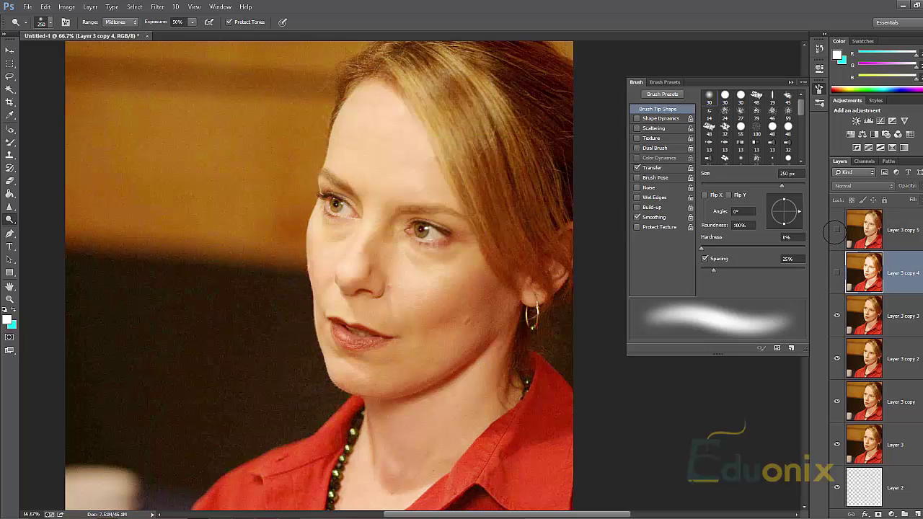
- Show and hide Layer 3 copy 5 repeatedly to review the shadow dodging while Layer 3 copy 4 is hidden
{"action": "left_click", "coordinate": [836, 229]}
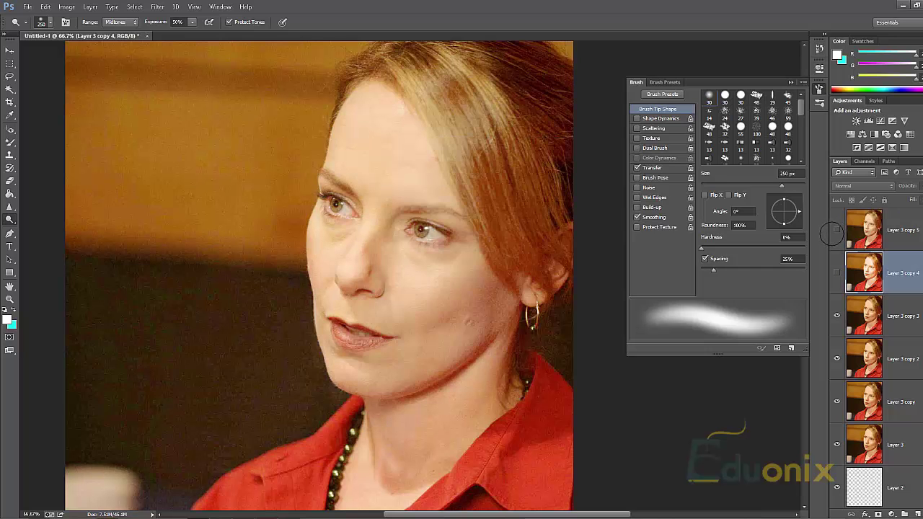
{"action": "left_click", "coordinate": [831, 234]}
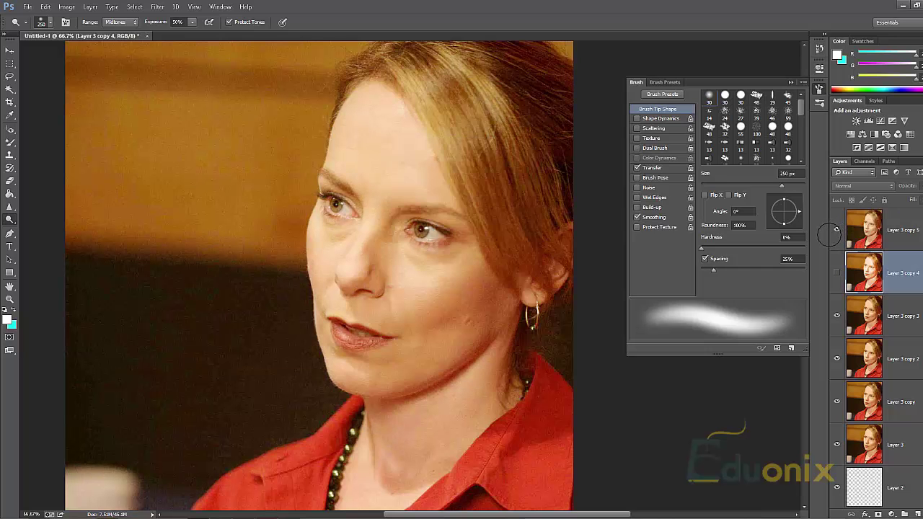
{"action": "left_click", "coordinate": [830, 234]}
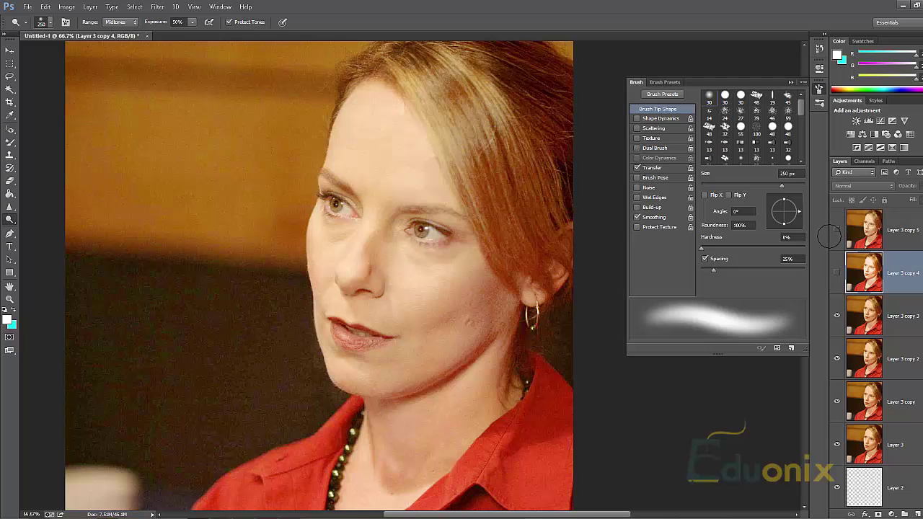
{"action": "left_click", "coordinate": [830, 235]}
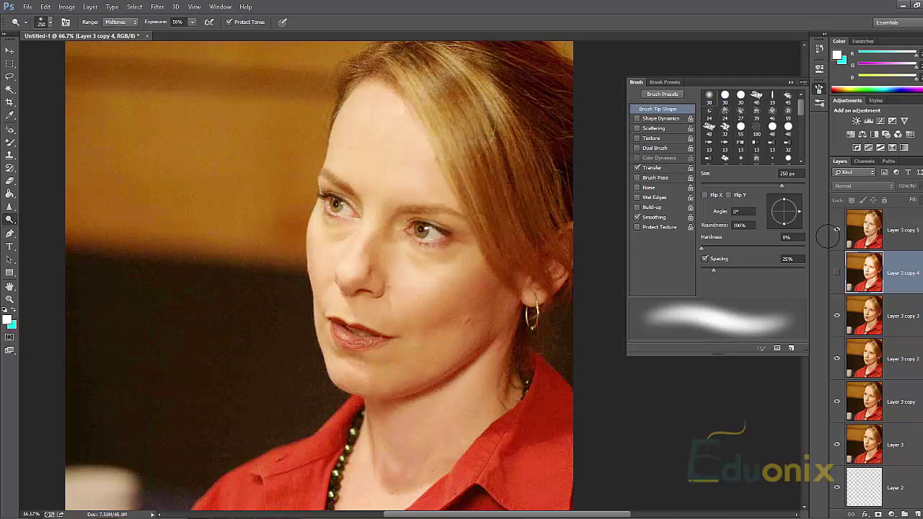
{"action": "left_click", "coordinate": [831, 234]}
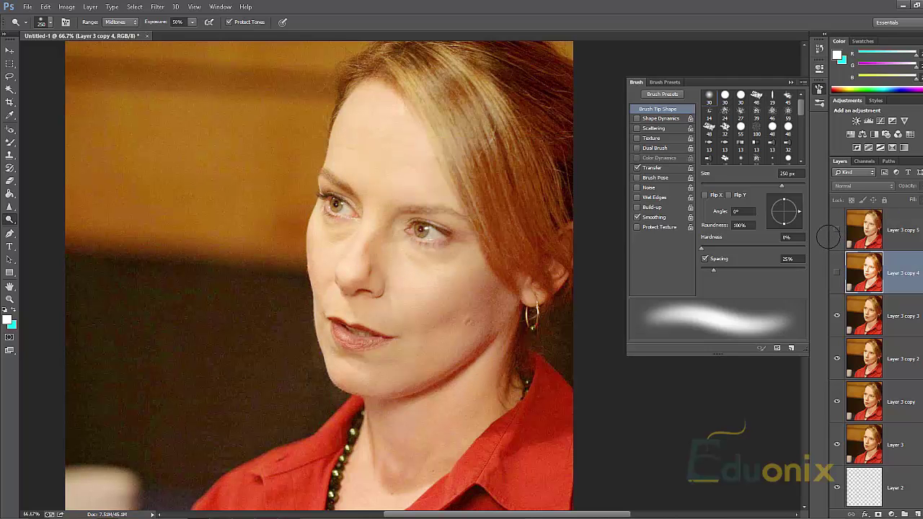
{"action": "left_click", "coordinate": [831, 234]}
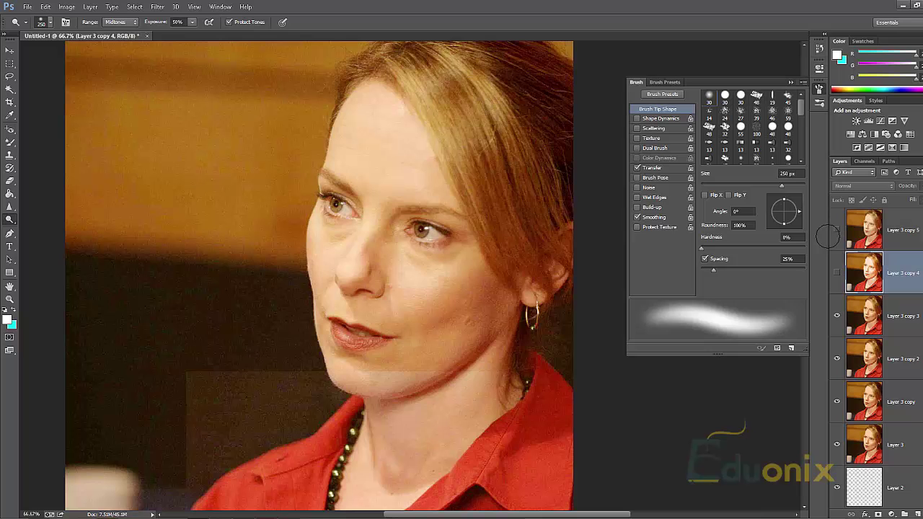
- Show, hide and show Layer 3 copy 4 to review its midtone dodging against the shadow version
{"action": "left_click", "coordinate": [836, 272]}
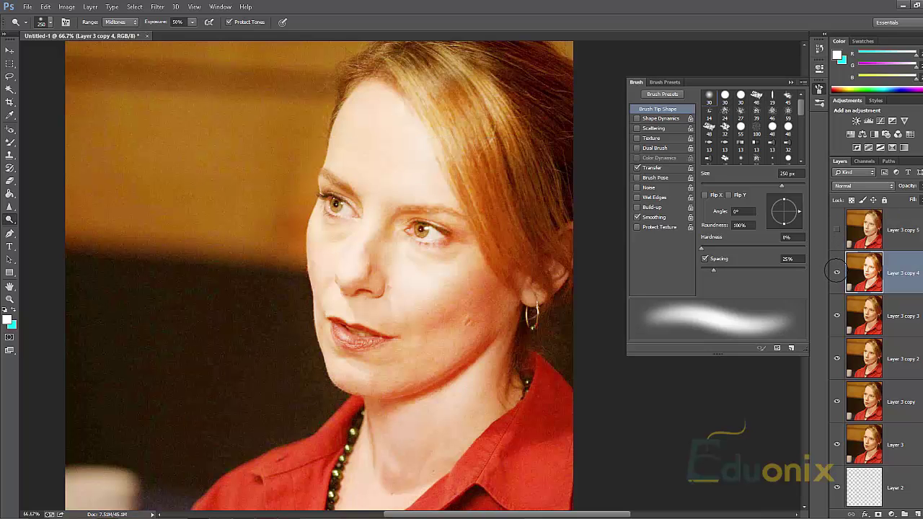
{"action": "left_click", "coordinate": [837, 272]}
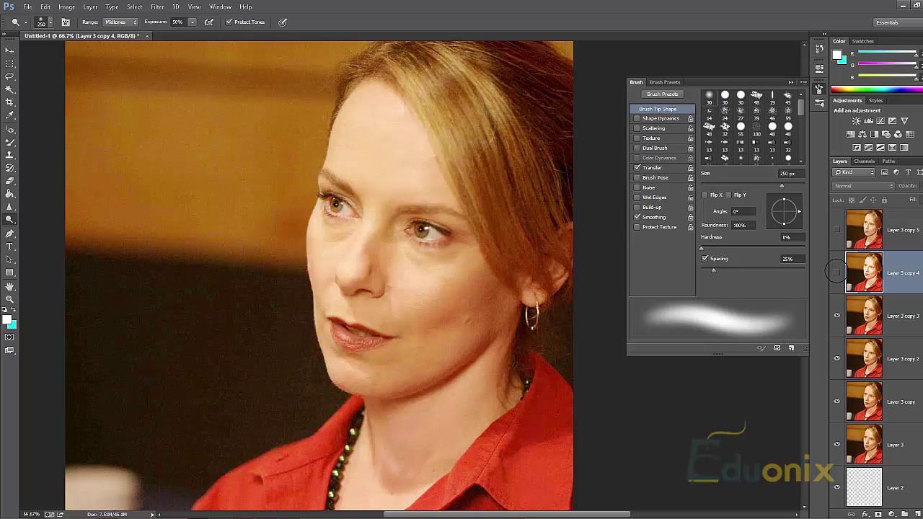
{"action": "left_click", "coordinate": [836, 271]}
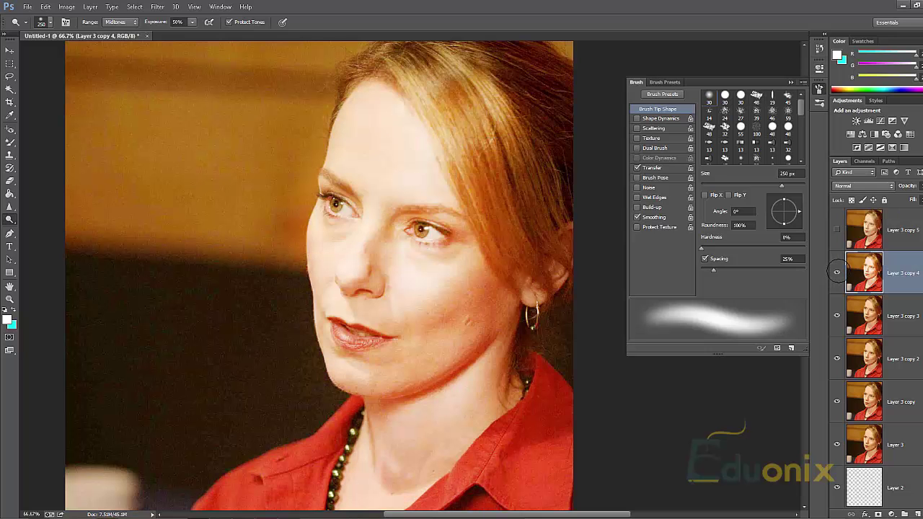
- Hide Layer 3 copy 4 and dodge the woman's face and hair on Layer 3 copy 3 with the range set to Highlights
{"action": "left_click", "coordinate": [836, 272]}
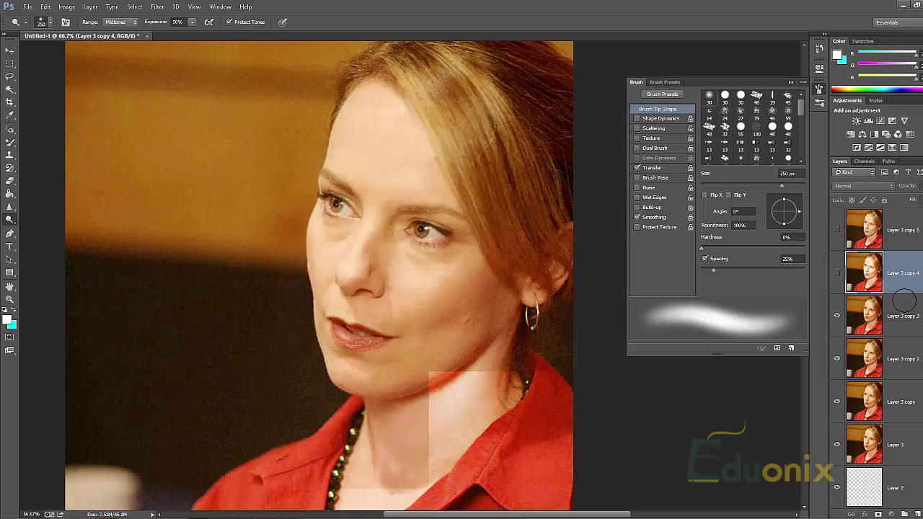
{"action": "left_click", "coordinate": [902, 311]}
{"action": "left_click", "coordinate": [115, 22]}
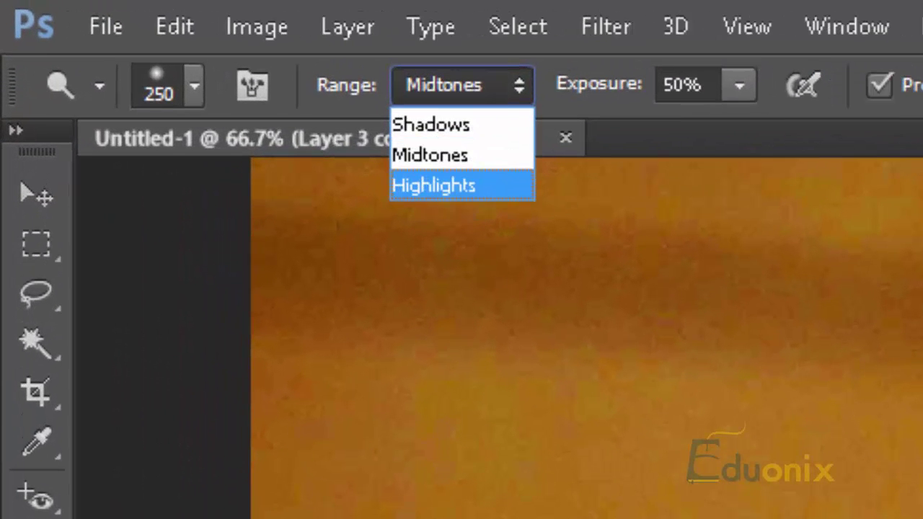
{"action": "left_click", "coordinate": [487, 194]}
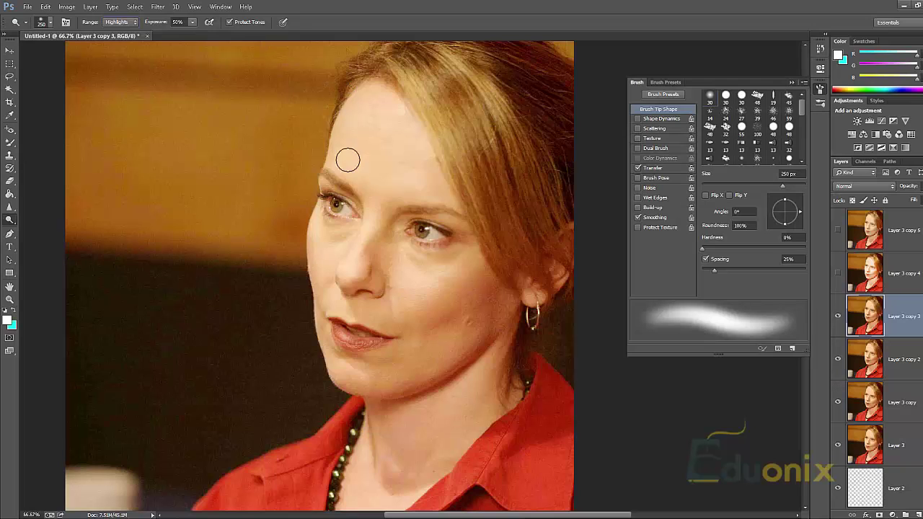
{"action": "mouse_move", "coordinate": [336, 250]}
{"action": "left_mouse_down"}
{"action": "mouse_move", "coordinate": [361, 136]}
{"action": "mouse_move", "coordinate": [338, 240]}
{"action": "mouse_move", "coordinate": [341, 327]}
{"action": "mouse_move", "coordinate": [361, 101]}
{"action": "mouse_move", "coordinate": [346, 153]}
{"action": "mouse_move", "coordinate": [334, 356]}
{"action": "mouse_move", "coordinate": [332, 273]}
{"action": "mouse_move", "coordinate": [384, 63]}
{"action": "mouse_move", "coordinate": [390, 128]}
{"action": "mouse_move", "coordinate": [424, 248]}
{"action": "mouse_move", "coordinate": [391, 358]}
{"action": "mouse_move", "coordinate": [456, 109]}
{"action": "mouse_move", "coordinate": [418, 264]}
{"action": "mouse_move", "coordinate": [438, 340]}
{"action": "mouse_move", "coordinate": [523, 139]}
{"action": "mouse_move", "coordinate": [467, 322]}
{"action": "mouse_move", "coordinate": [428, 146]}
{"action": "mouse_move", "coordinate": [433, 180]}
{"action": "mouse_move", "coordinate": [402, 370]}
{"action": "mouse_move", "coordinate": [440, 215]}
{"action": "mouse_move", "coordinate": [499, 90]}
{"action": "mouse_move", "coordinate": [450, 242]}
{"action": "mouse_move", "coordinate": [436, 330]}
{"action": "mouse_move", "coordinate": [511, 178]}
{"action": "mouse_move", "coordinate": [513, 147]}
{"action": "mouse_move", "coordinate": [476, 291]}
{"action": "mouse_move", "coordinate": [331, 362]}
{"action": "left_mouse_up"}
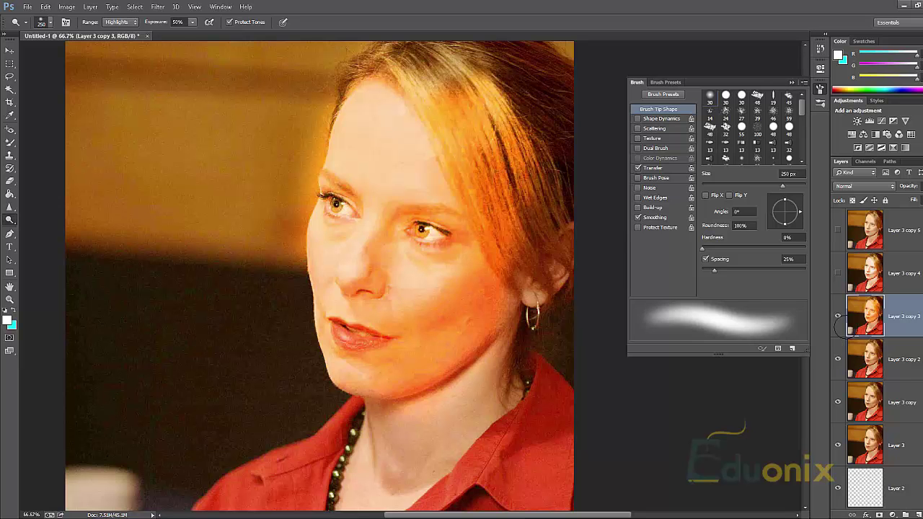
- Toggle the visibility of Layer 3 copy 3 repeatedly to compare the highlight dodging with the original portrait
{"action": "left_click", "coordinate": [836, 315]}
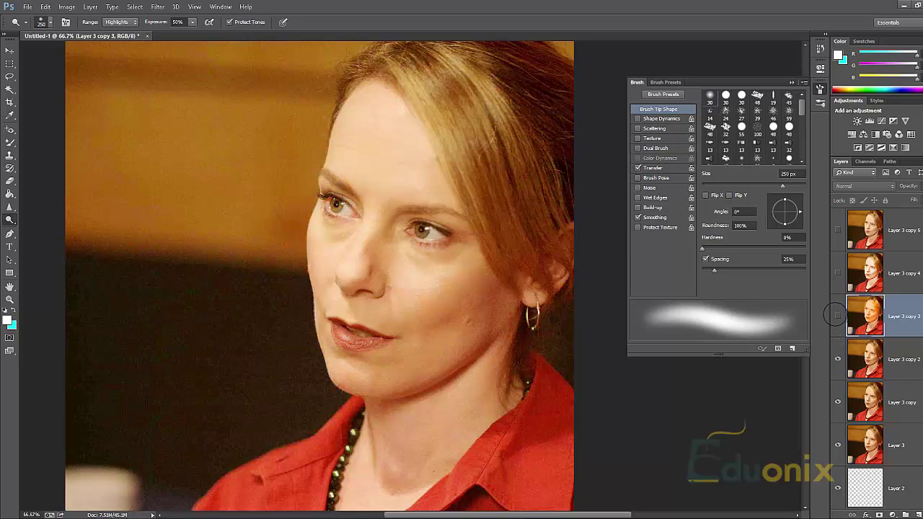
{"action": "left_click", "coordinate": [837, 315]}
{"action": "left_click", "coordinate": [836, 315]}
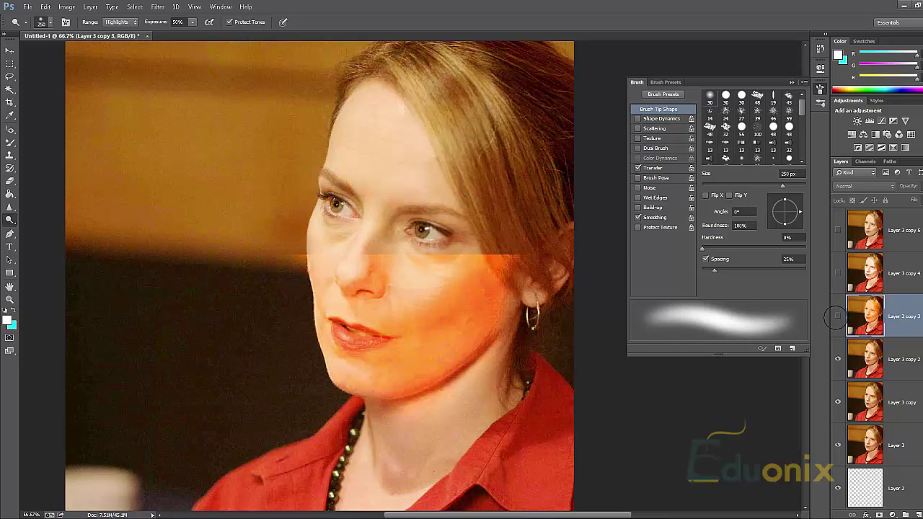
{"action": "left_click", "coordinate": [836, 315]}
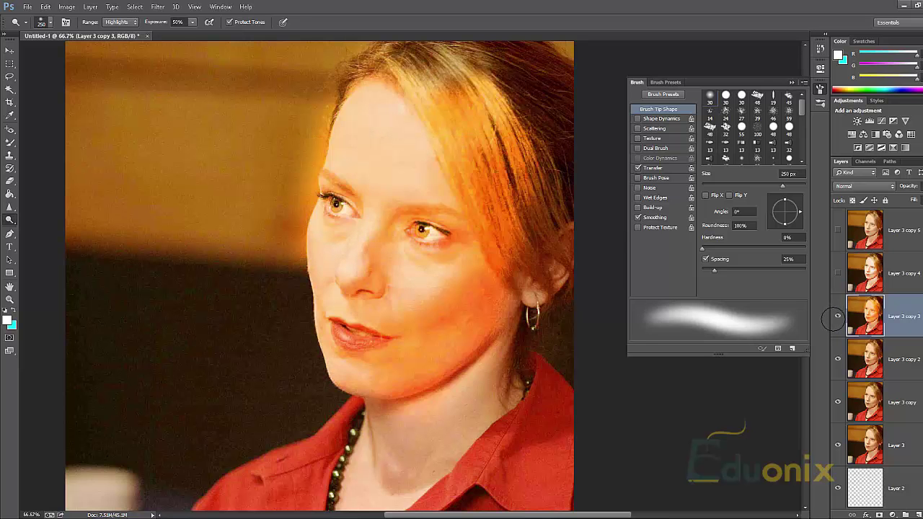
{"action": "left_click", "coordinate": [836, 315]}
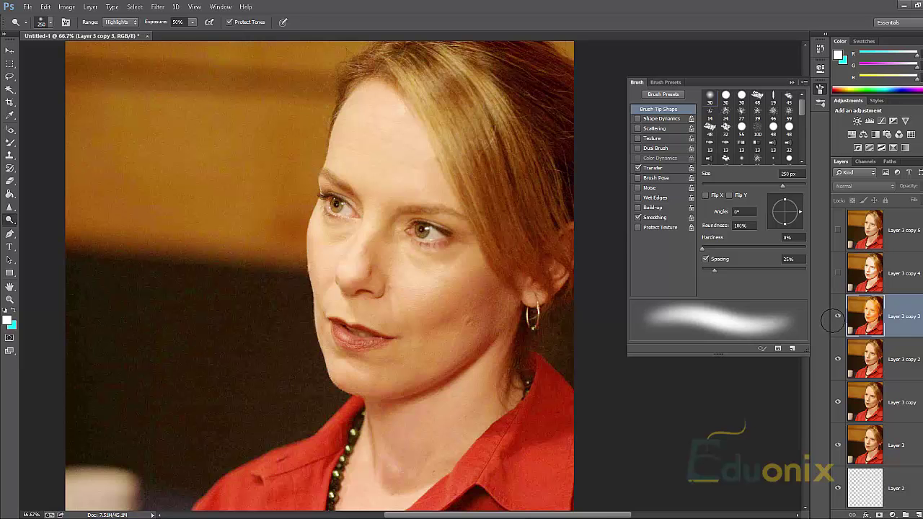
{"action": "left_click", "coordinate": [836, 316]}
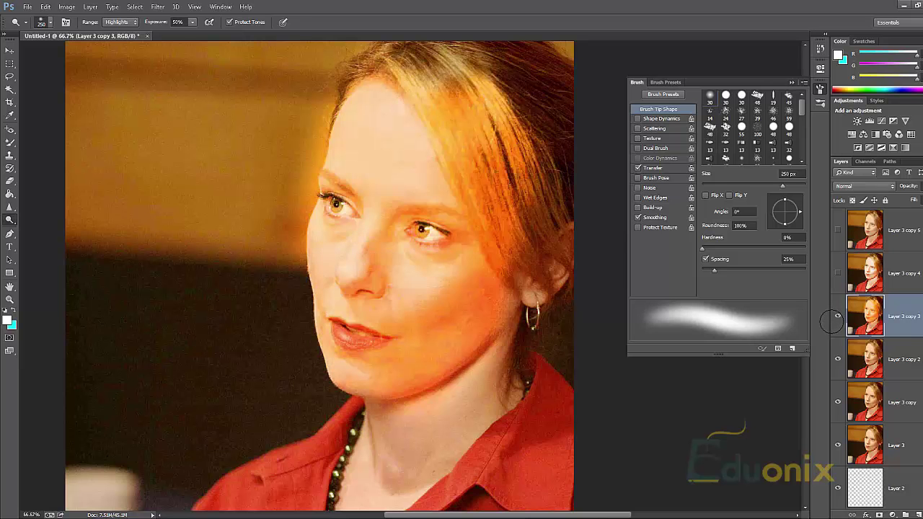
{"action": "left_click", "coordinate": [836, 316]}
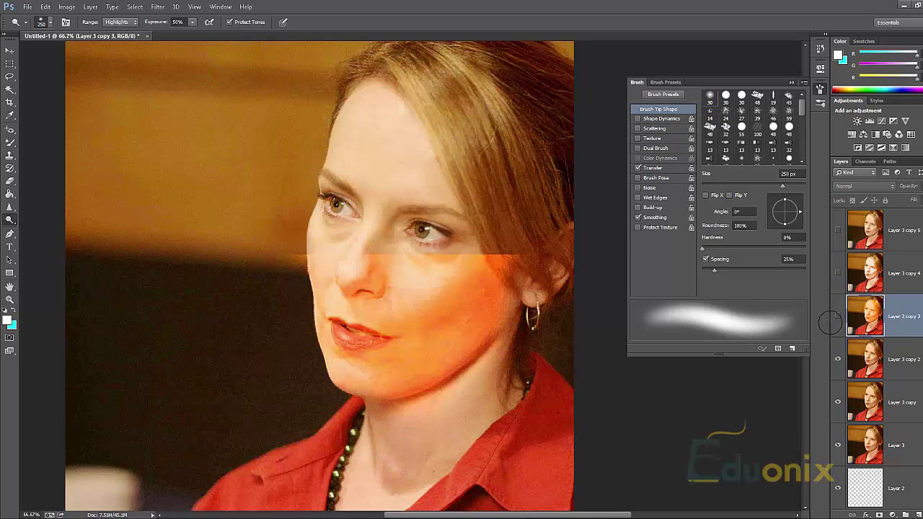
{"action": "left_click", "coordinate": [836, 316]}
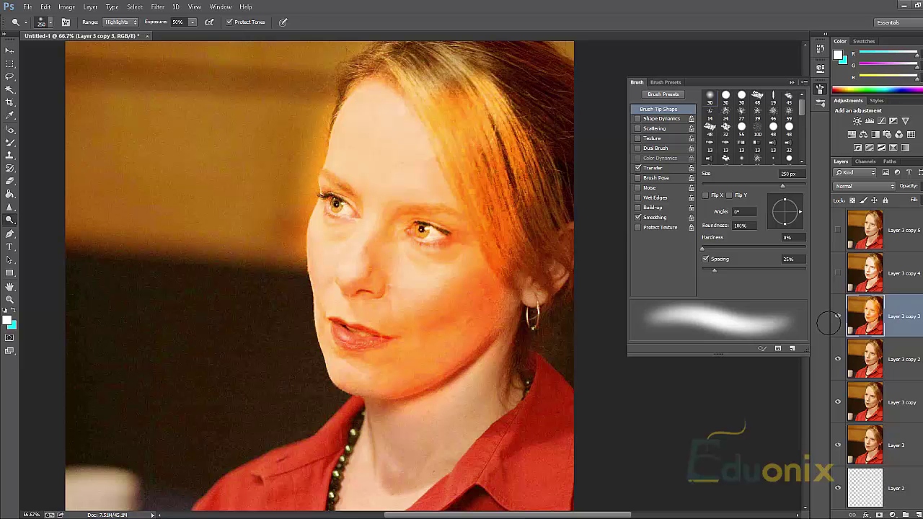
{"action": "left_click", "coordinate": [837, 317]}
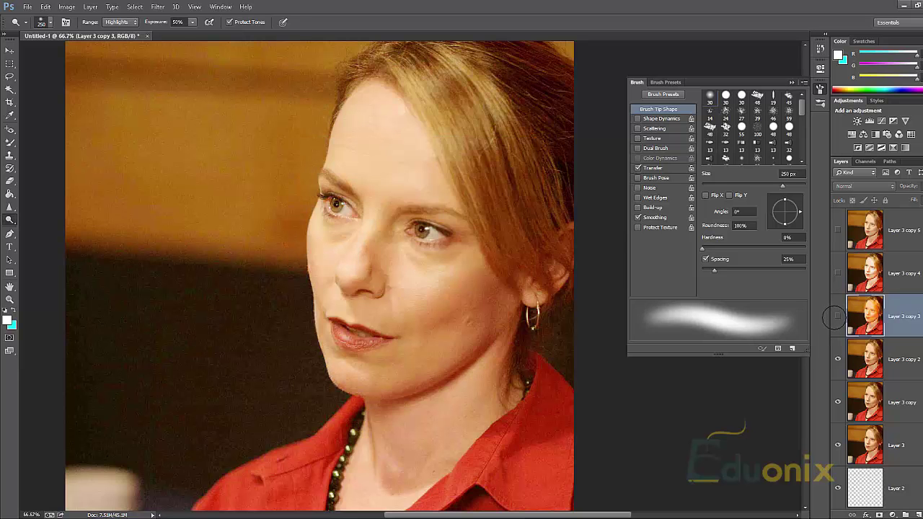
{"action": "left_click", "coordinate": [836, 316]}
{"action": "left_click", "coordinate": [836, 318]}
- Show and hide the midtone-dodged Layer 3 copy 4, and show Layer 3 copy 3 to compare it with the highlight dodging
{"action": "left_click", "coordinate": [837, 273]}
{"action": "left_click", "coordinate": [837, 273]}
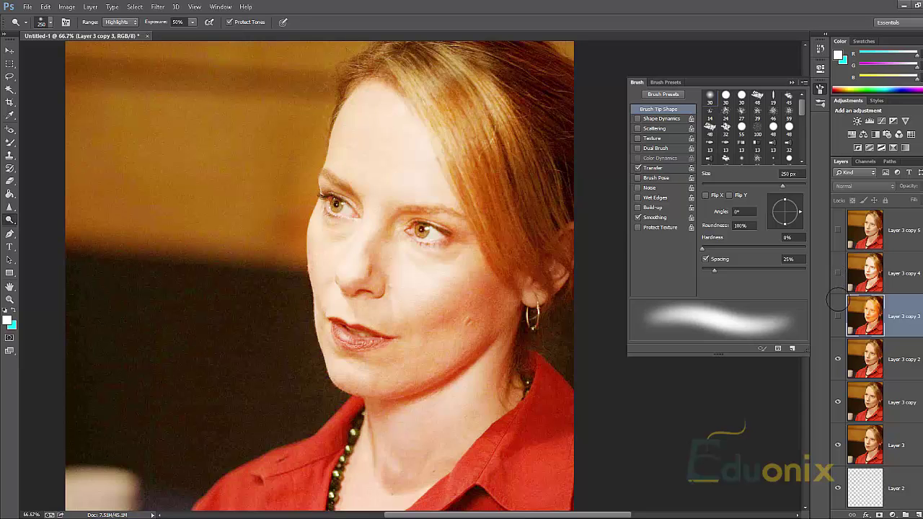
{"action": "left_click", "coordinate": [837, 316]}
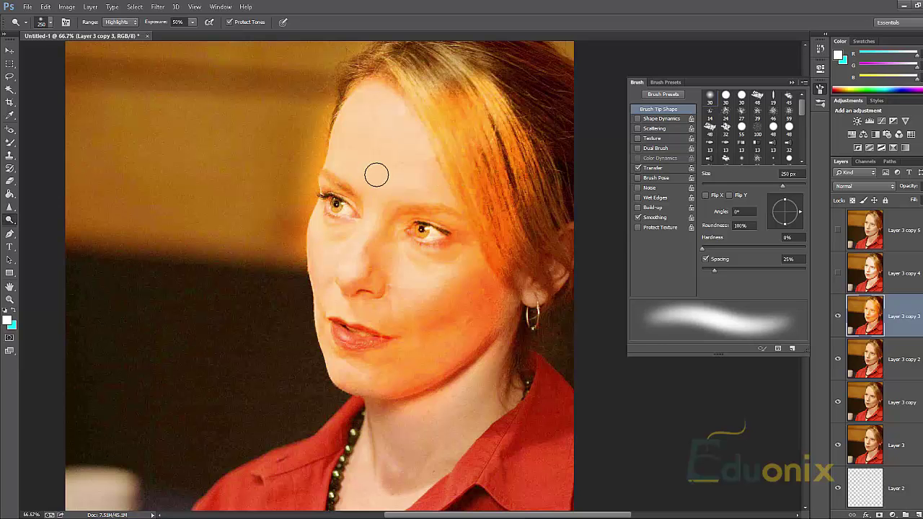
- Select Layer 3 copy 2 and switch to the Burn tool with its range set to Shadows
{"action": "key", "text": "alt+bracketleft"}
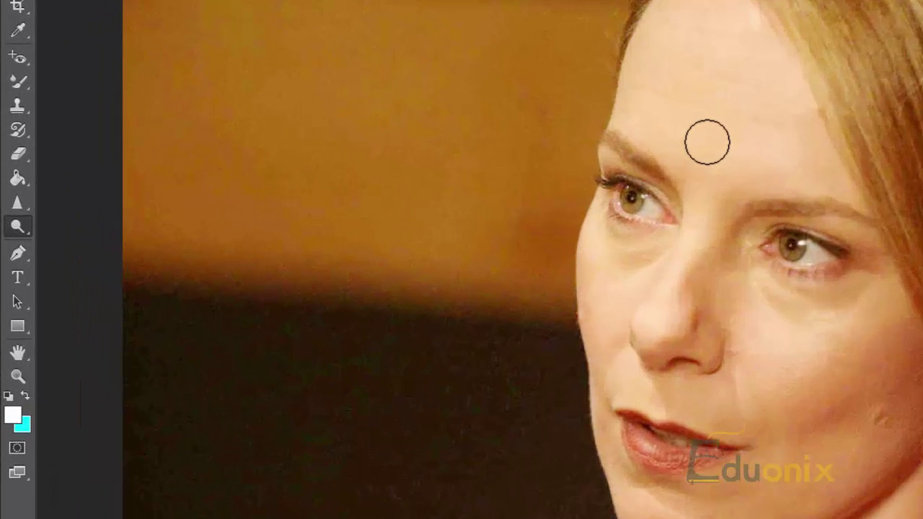
{"action": "right_click", "coordinate": [10, 219]}
{"action": "left_click", "coordinate": [111, 245]}
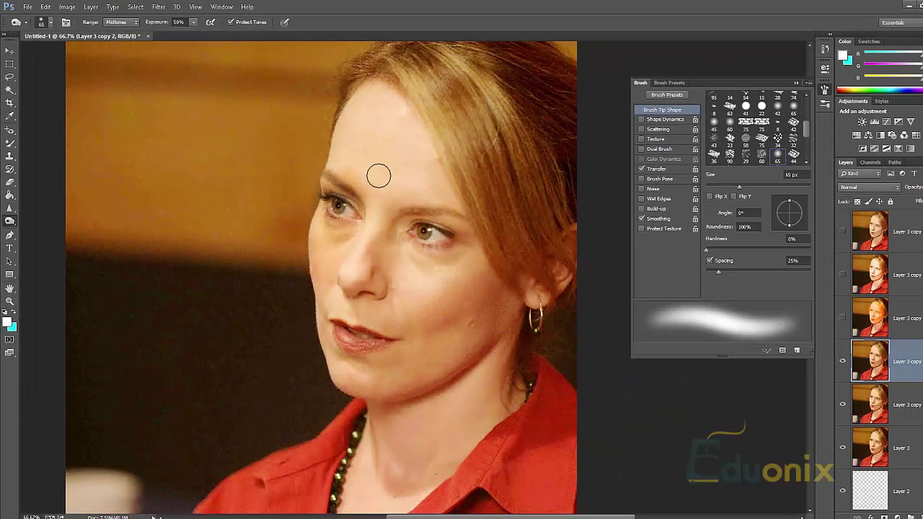
{"action": "key", "text": "ctrl+z"}
{"action": "left_click_drag", "start_coordinate": [108, 36], "coordinate": [112, 32]}
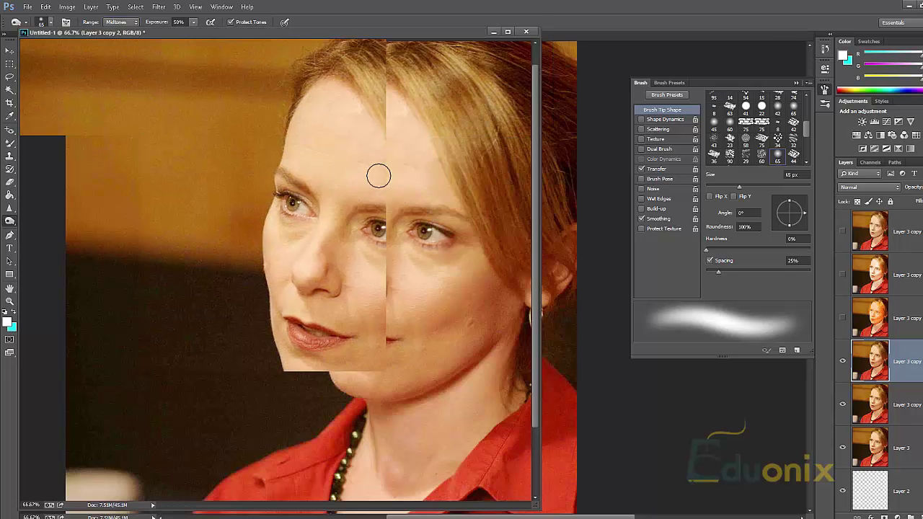
{"action": "left_click", "coordinate": [121, 22]}
{"action": "left_click", "coordinate": [112, 32]}
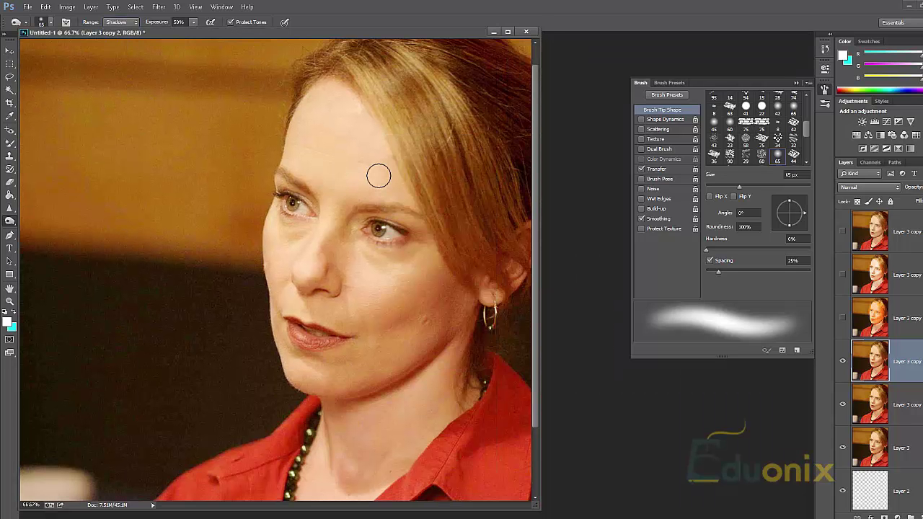
{"action": "left_click", "coordinate": [493, 32]}
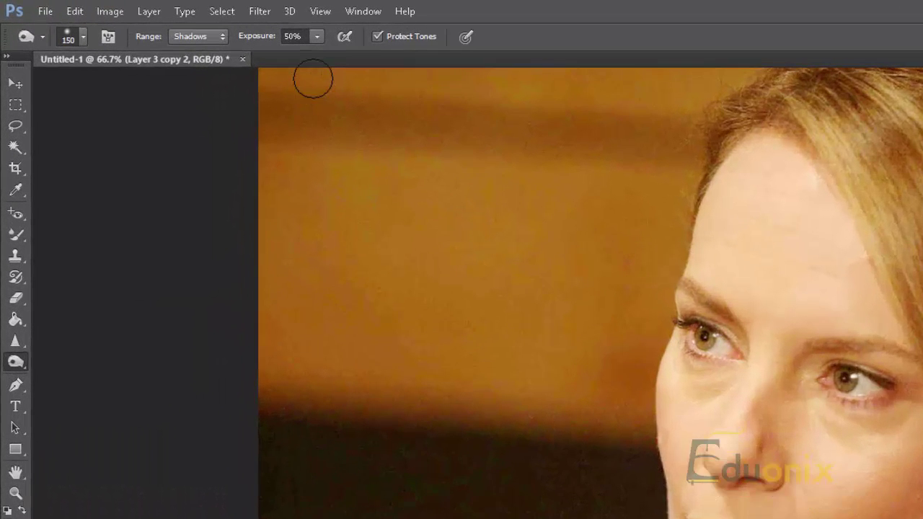
- Enlarge the Burn brush to 600 px, set the exposure to 100% and burn the portrait on Layer 3 copy 2
{"action": "key", "text": "bracketright"}
{"action": "key", "text": "bracketright"}
{"action": "key", "text": "bracketright"}
{"action": "key", "text": "bracketright"}
{"action": "key", "text": "bracketright"}
{"action": "key", "text": "bracketright"}
{"action": "key", "text": "bracketright"}
{"action": "left_click", "coordinate": [336, 38]}
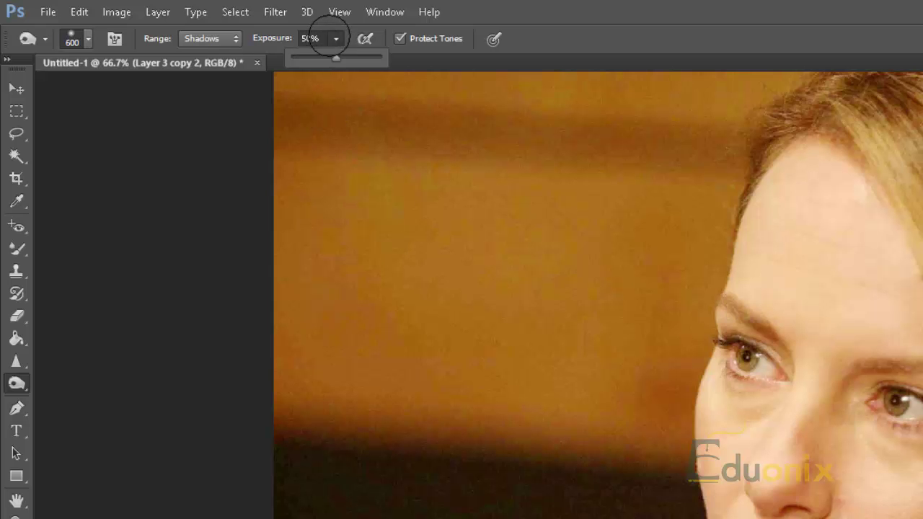
{"action": "left_click_drag", "start_coordinate": [336, 58], "coordinate": [432, 83]}
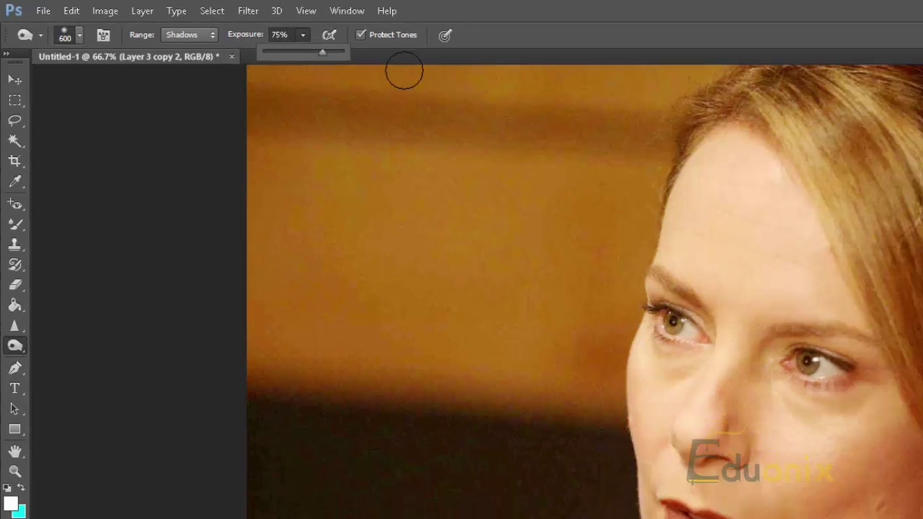
{"action": "left_click", "coordinate": [743, 348]}
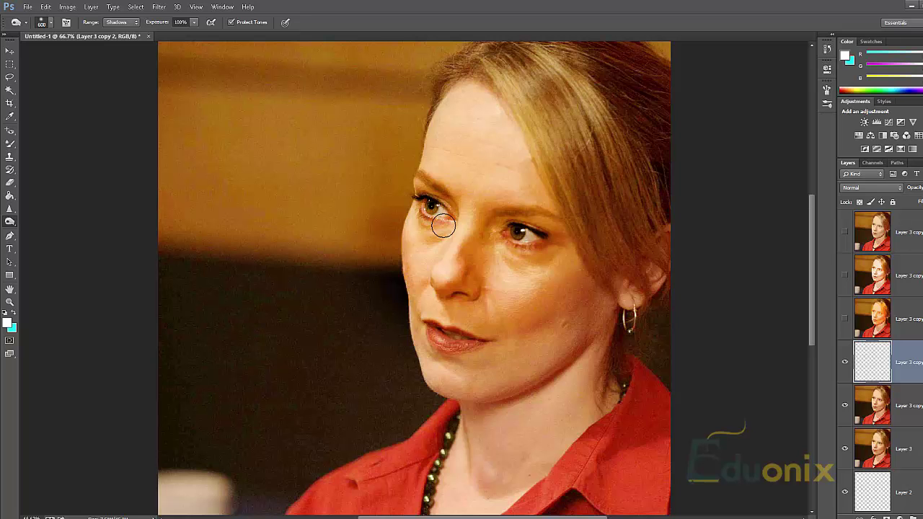
- Undo the 100% exposure burn strokes and make Layer 3 copy 2 the active layer
{"action": "key", "text": "ctrl+alt+z"}
{"action": "key", "text": "ctrl+alt+z"}
{"action": "key", "text": "ctrl+alt+z"}
{"action": "key", "text": "ctrl+alt+z"}
{"action": "key", "text": "ctrl+alt+z"}
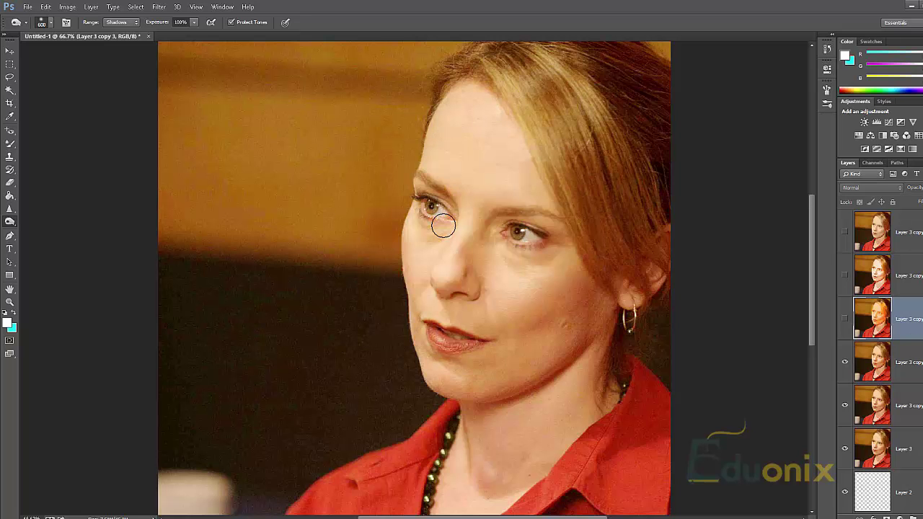
{"action": "key", "text": "ctrl+alt+z"}
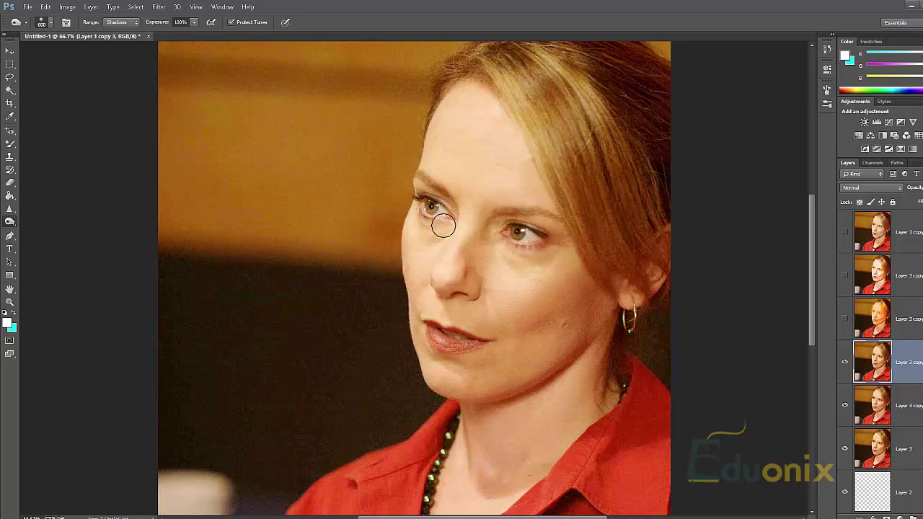
- Set the Burn exposure to 50% and burn the shadows of the face, hair and background on Layer 3 copy 2
{"action": "left_click", "coordinate": [194, 23]}
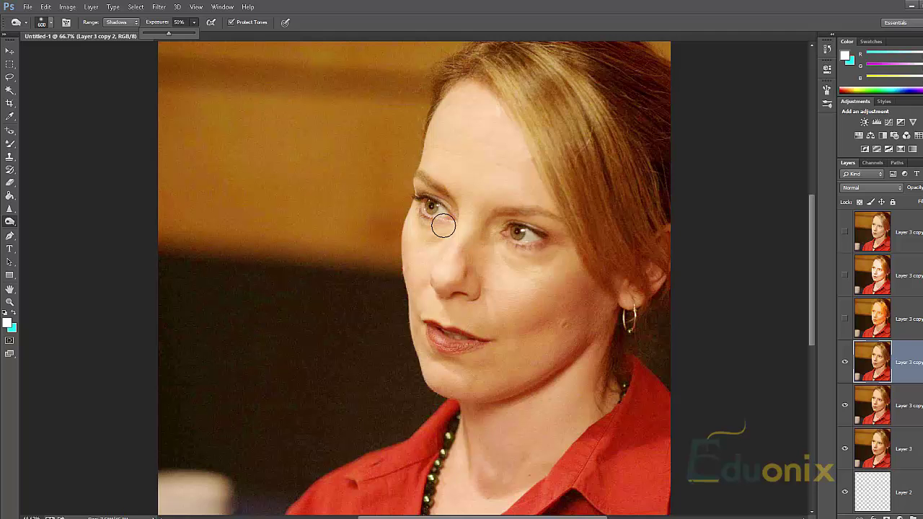
{"action": "left_click", "coordinate": [194, 22]}
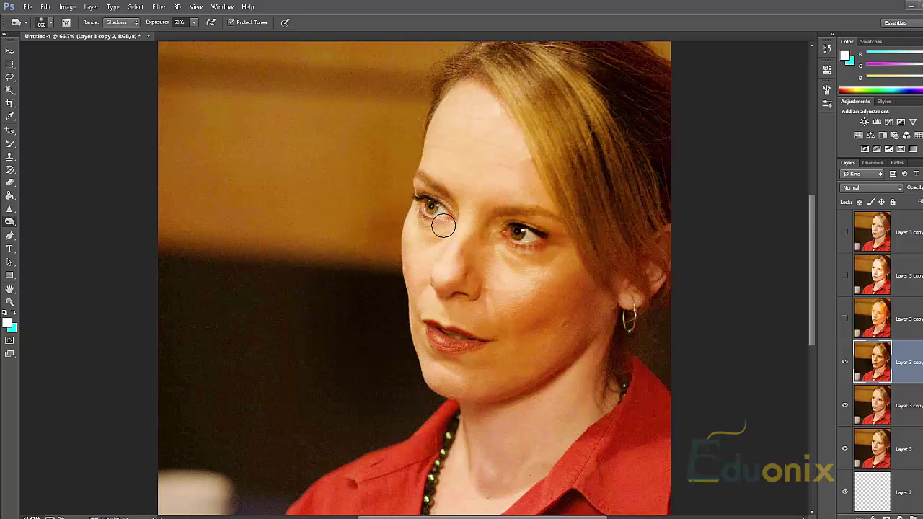
- Toggle the visibility of Layer 3 copy 5 and Layer 3 copy 2 to compare shadow dodging with shadow burning
{"action": "left_click", "coordinate": [845, 231]}
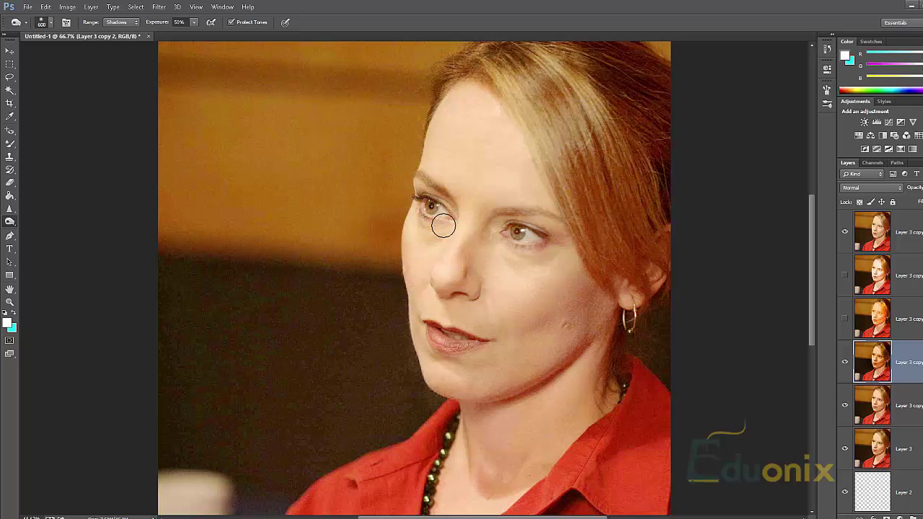
{"action": "left_click", "coordinate": [844, 361]}
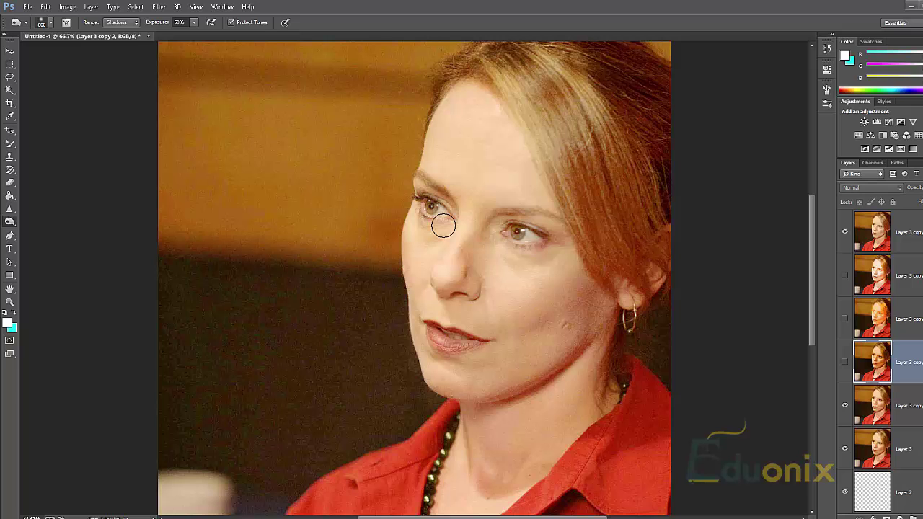
{"action": "left_click", "coordinate": [845, 231]}
{"action": "left_click", "coordinate": [845, 232]}
{"action": "left_click", "coordinate": [844, 361]}
{"action": "left_click", "coordinate": [844, 231]}
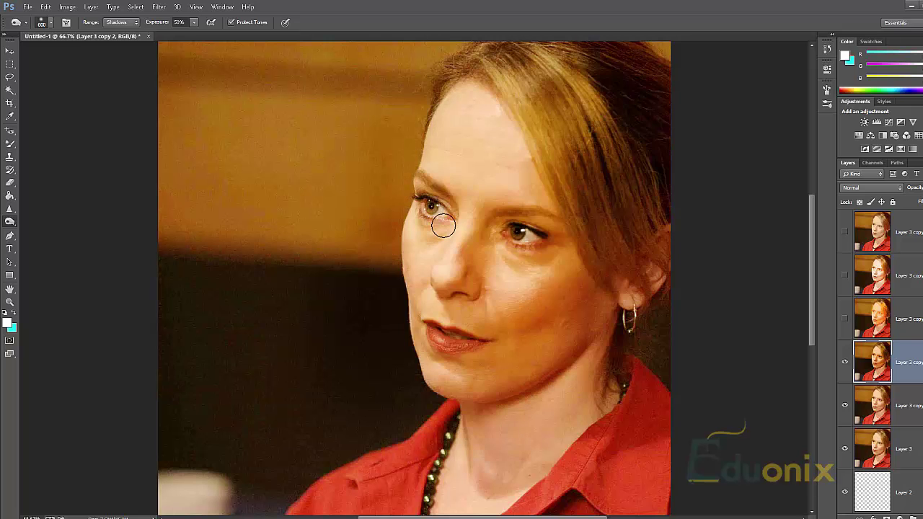
- Hide Layer 3 copy and toggle Layer 3 copy 2 to compare the burning with the original portrait
{"action": "left_click", "coordinate": [844, 405]}
{"action": "left_click", "coordinate": [844, 362]}
{"action": "left_click", "coordinate": [844, 361]}
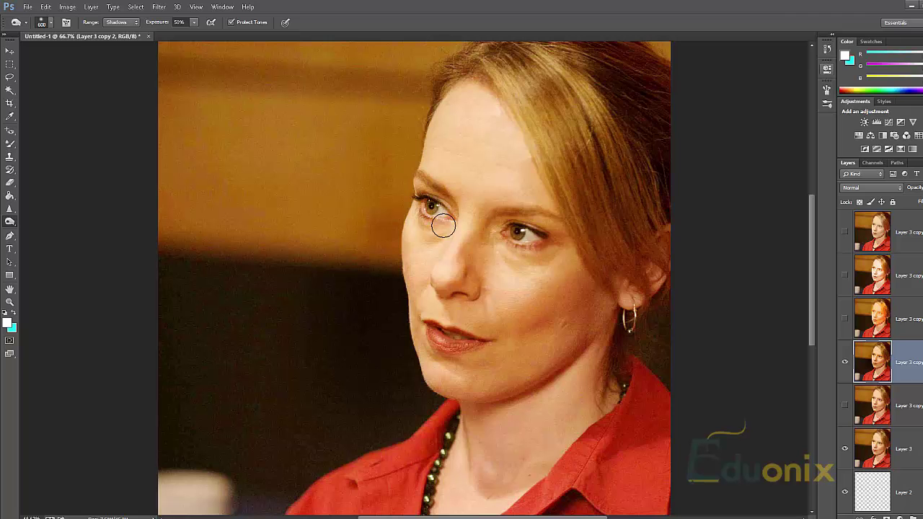
- Open the document history and step back through the Burn tool strokes until all of them are undone
{"action": "left_click", "coordinate": [827, 48]}
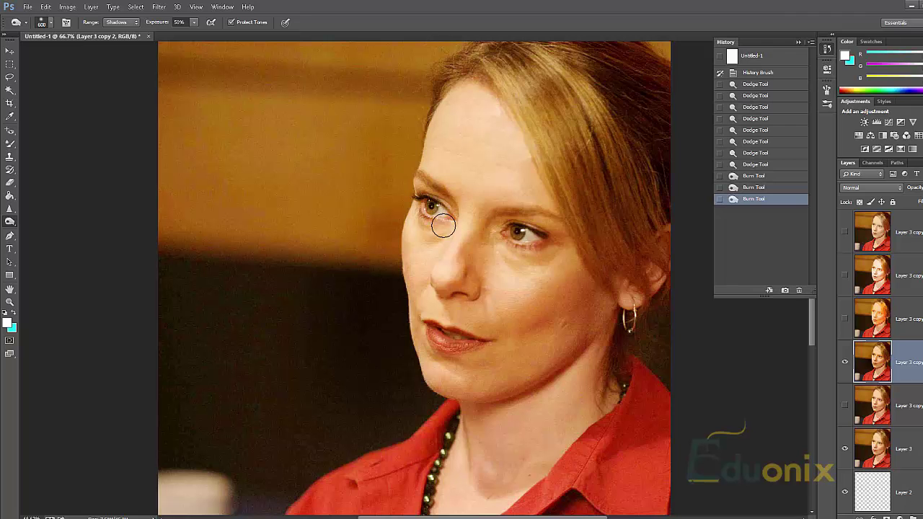
{"action": "key", "text": "ctrl+alt+z"}
{"action": "key", "text": "ctrl+alt+z"}
{"action": "key", "text": "ctrl+alt+z"}
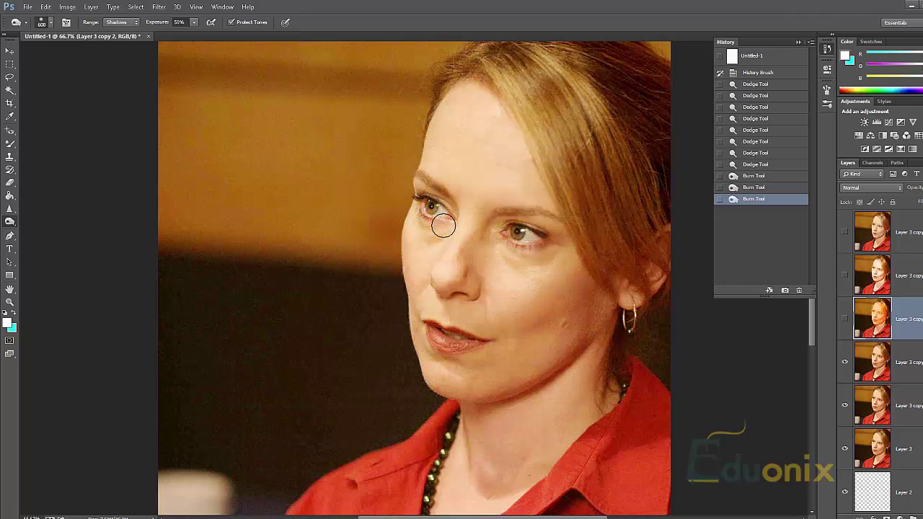
{"action": "key", "text": "ctrl+shift+z"}
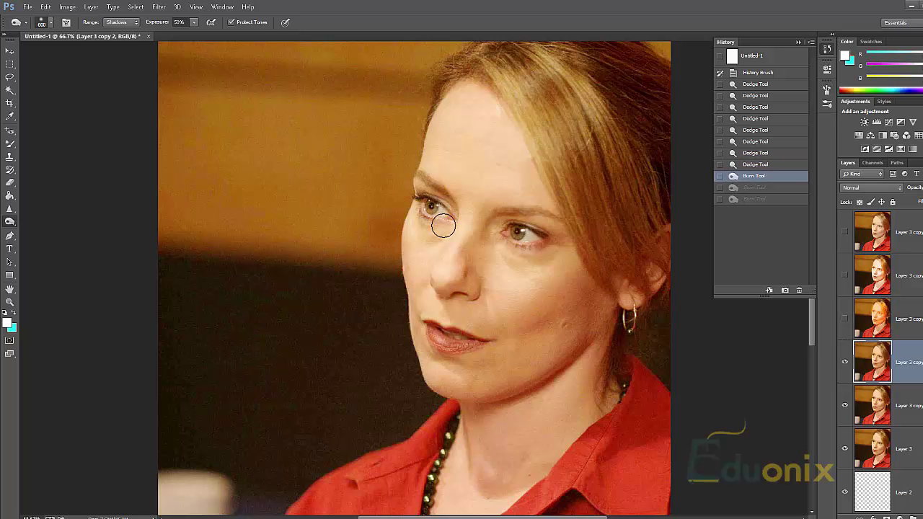
{"action": "key", "text": "ctrl+alt+z"}
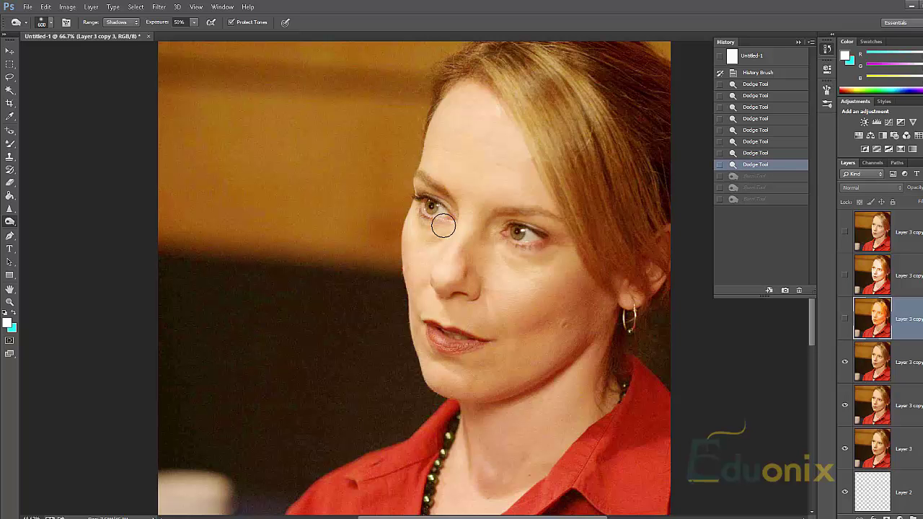
- Enlarge the Burn brush to 1200 px
{"action": "key", "text": "bracketright"}
{"action": "key", "text": "bracketright"}
{"action": "key", "text": "bracketright"}
{"action": "key", "text": "bracketright"}
{"action": "key", "text": "bracketright"}
{"action": "key", "text": "bracketright"}
{"action": "key", "text": "bracketright"}
- Select Layer 3 copy 2, reduce the Burn brush to 80 px and burn the dark background beside the woman's face
{"action": "key", "text": "alt+bracketleft"}
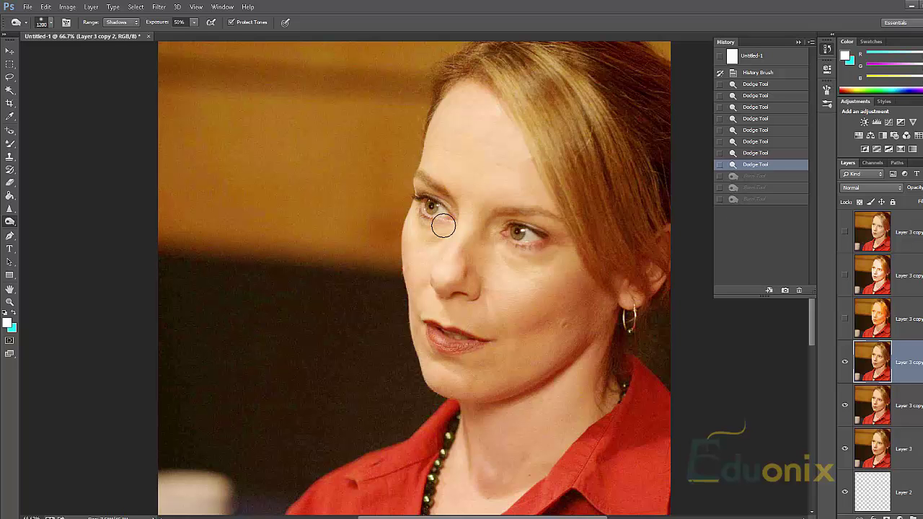
{"action": "key", "text": "bracketleft"}
{"action": "key", "text": "bracketleft"}
{"action": "key", "text": "bracketleft"}
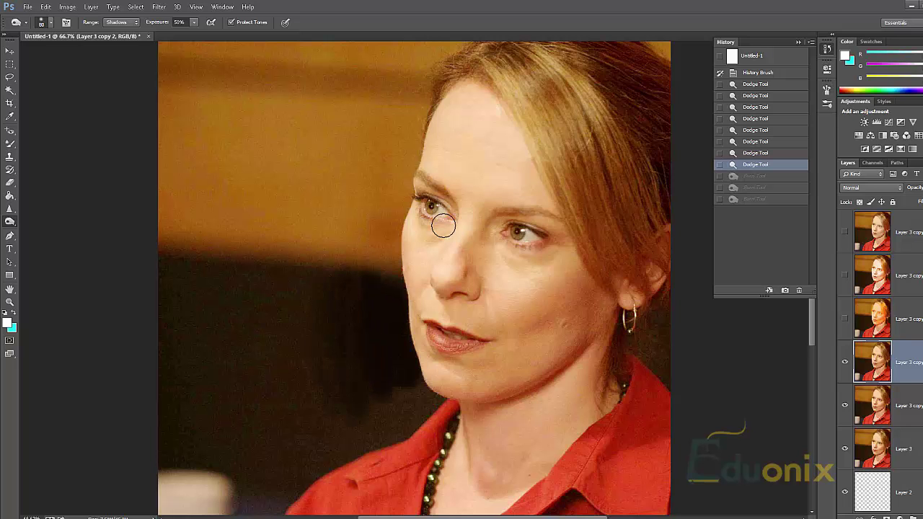
{"action": "key", "text": "ctrl+shift+z"}
{"action": "key", "text": "ctrl+shift+z"}
{"action": "key", "text": "ctrl+shift+z"}
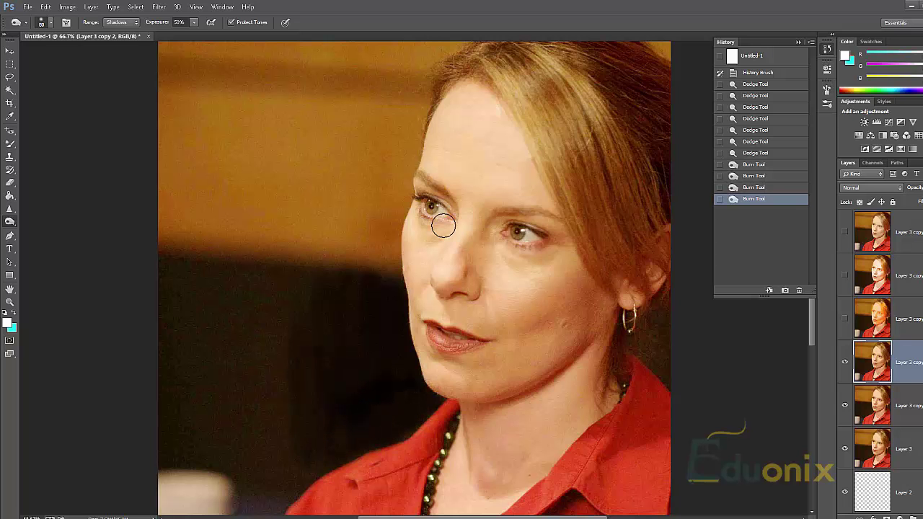
{"action": "left_click", "coordinate": [444, 226]}
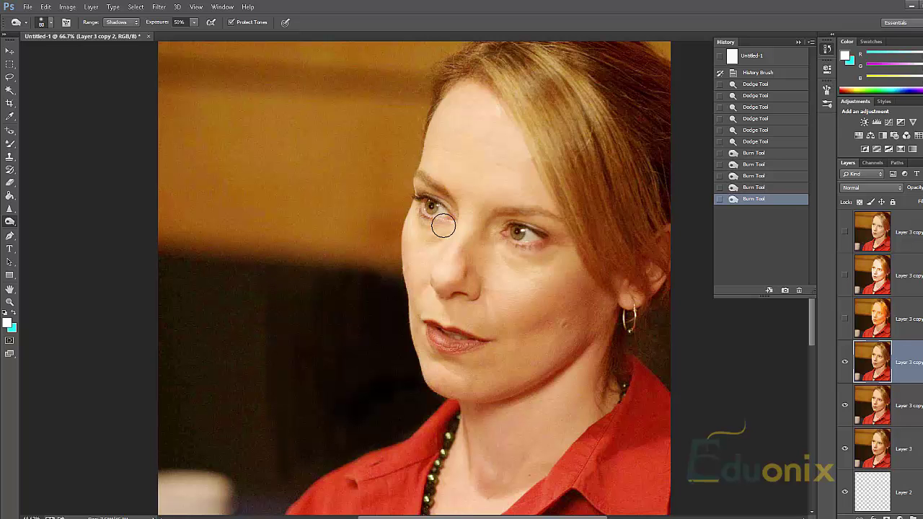
- Undo all the burn strokes on the dark background one after another
{"action": "key", "text": "ctrl+z"}
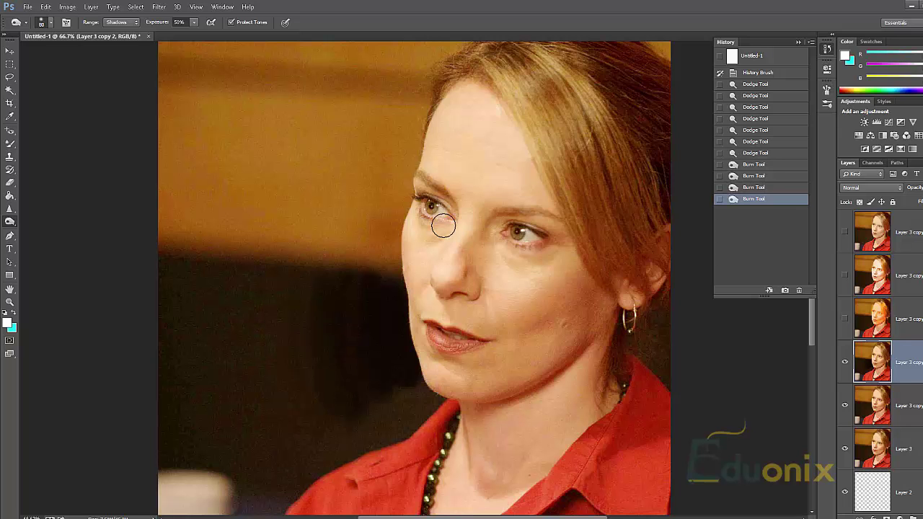
{"action": "key", "text": "ctrl+z"}
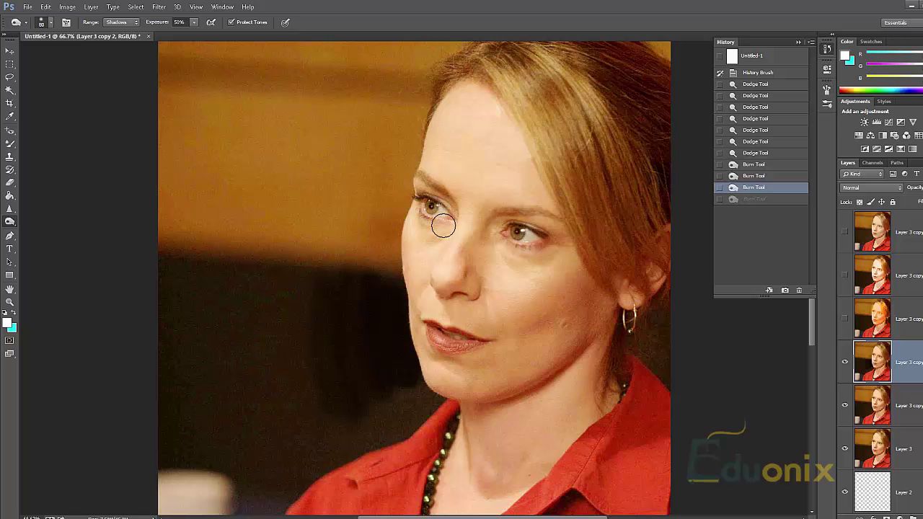
{"action": "key", "text": "ctrl+alt+z"}
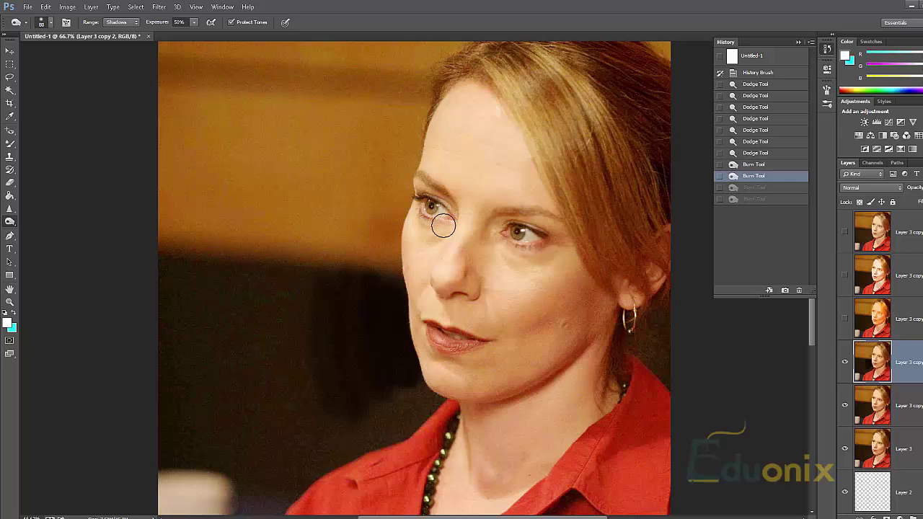
{"action": "key", "text": "ctrl+alt+z"}
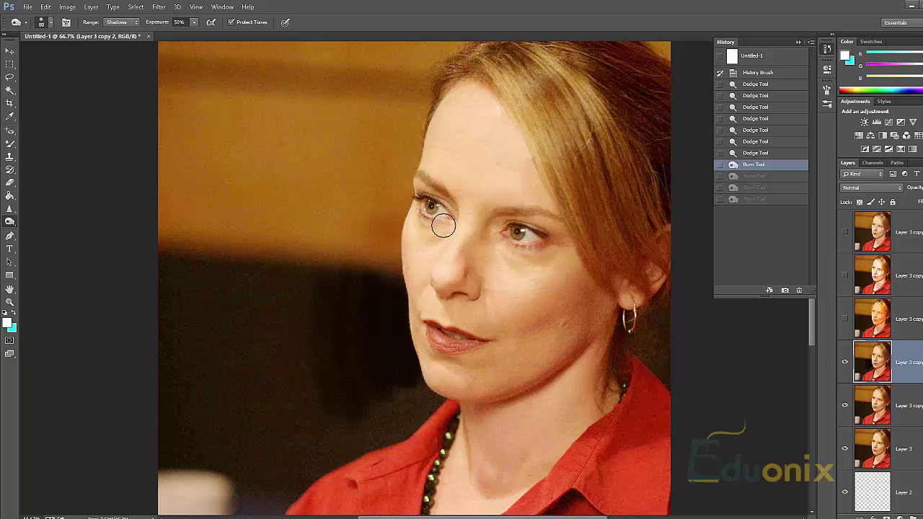
{"action": "key", "text": "ctrl+alt+z"}
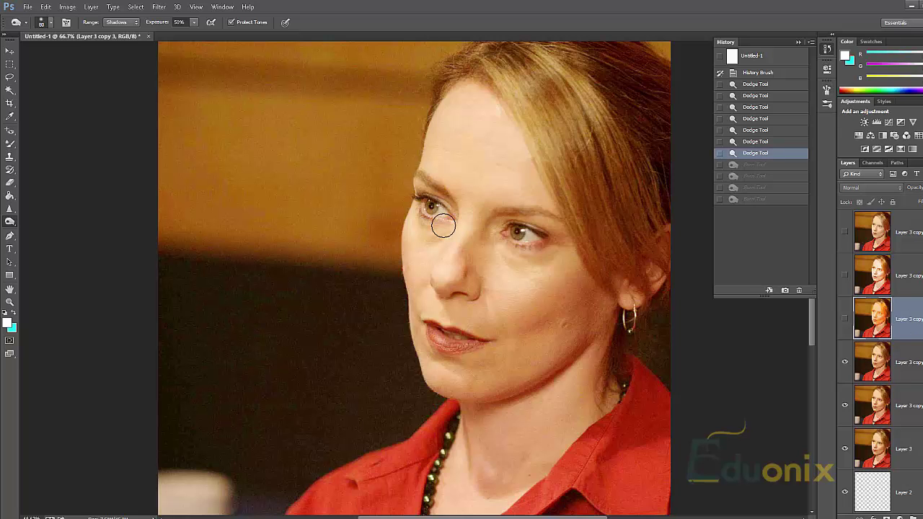
- Select Layer 3 copy 2 and burn the shadows along the nose, cheek and jaw, undoing and repainting the last strokes
{"action": "key", "text": "alt+bracketleft"}
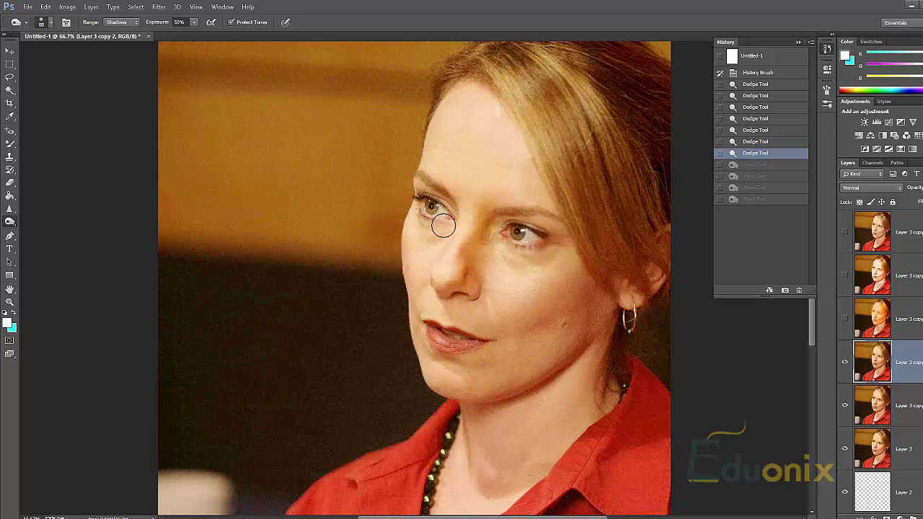
{"action": "left_click", "coordinate": [443, 226]}
{"action": "mouse_move", "coordinate": [560, 253]}
{"action": "left_mouse_down"}
{"action": "mouse_move", "coordinate": [565, 229]}
{"action": "mouse_move", "coordinate": [558, 317]}
{"action": "mouse_move", "coordinate": [527, 317]}
{"action": "mouse_move", "coordinate": [572, 316]}
{"action": "mouse_move", "coordinate": [561, 349]}
{"action": "mouse_move", "coordinate": [529, 376]}
{"action": "left_mouse_up"}
{"action": "mouse_move", "coordinate": [484, 336]}
{"action": "left_mouse_down"}
{"action": "mouse_move", "coordinate": [459, 383]}
{"action": "mouse_move", "coordinate": [479, 387]}
{"action": "left_mouse_up"}
{"action": "key", "text": "ctrl+z"}
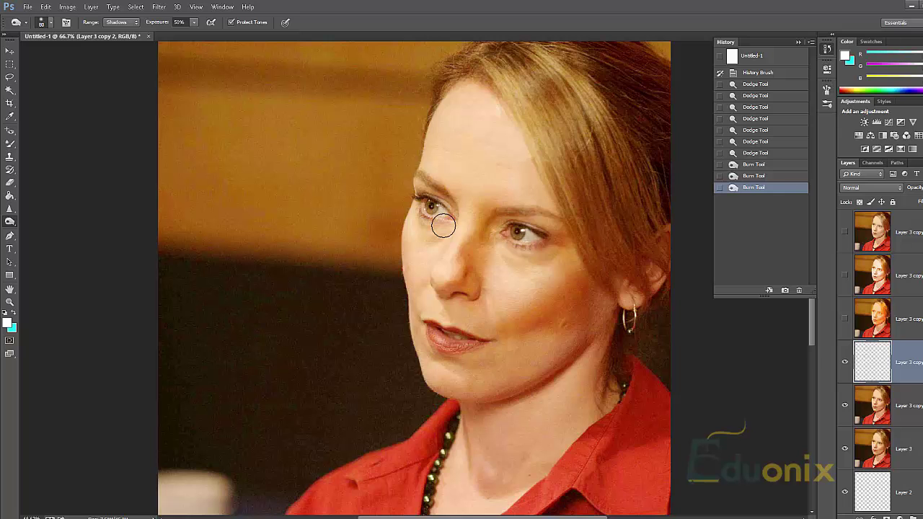
{"action": "key", "text": "ctrl+alt+z"}
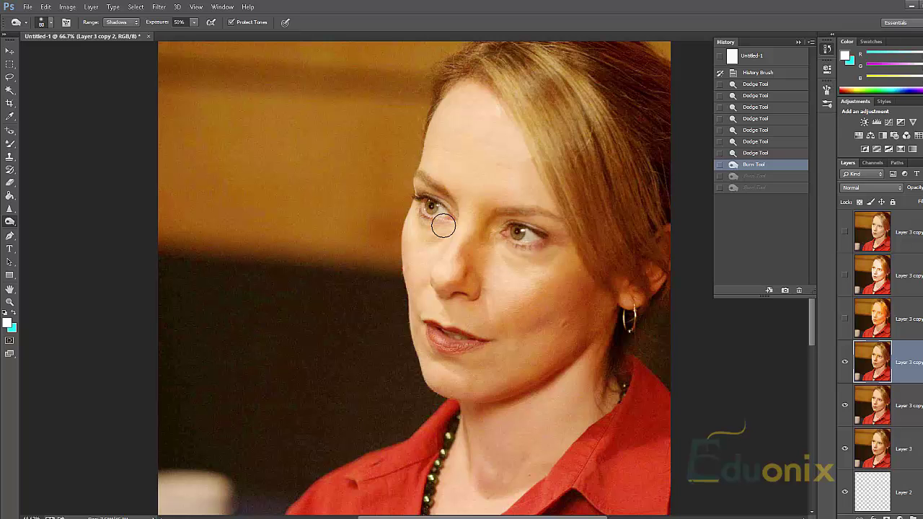
{"action": "left_click", "coordinate": [443, 226]}
- Set the Burn range to Highlights and burn a stroke on the woman's face
{"action": "left_click", "coordinate": [121, 21]}
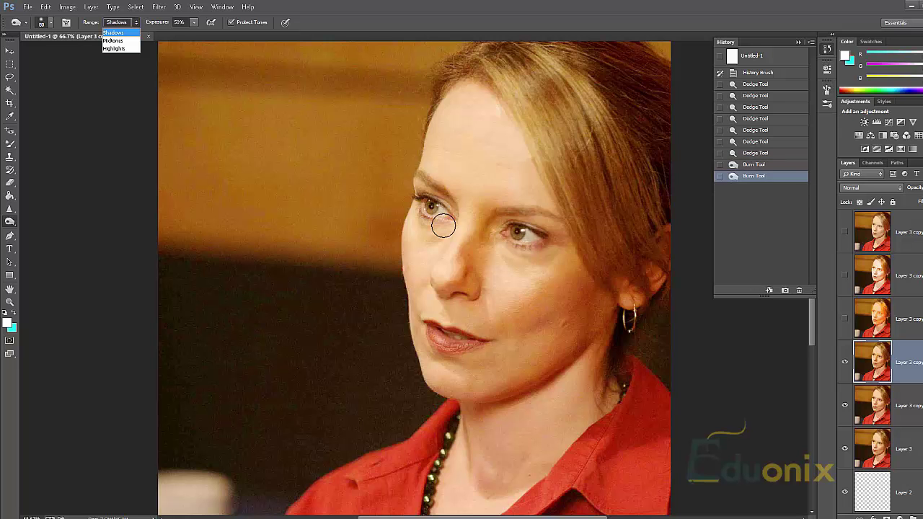
{"action": "left_click", "coordinate": [119, 47]}
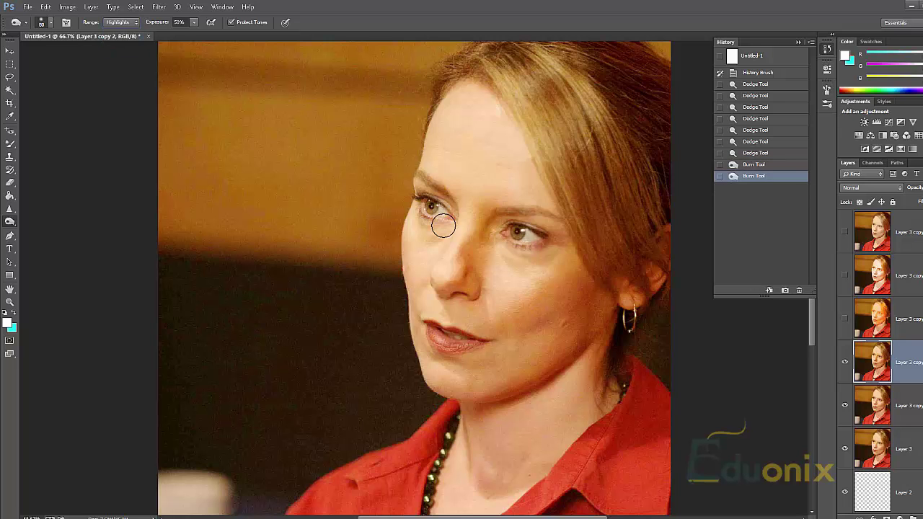
{"action": "left_click", "coordinate": [443, 225]}
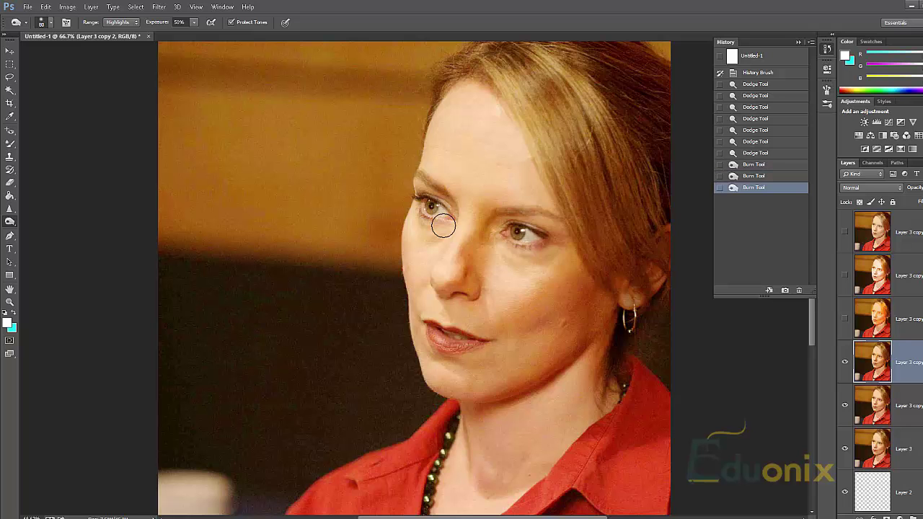
- Try Highlights burn strokes over the woman's cheek and jaw, undoing each stroke
{"action": "mouse_move", "coordinate": [545, 334]}
{"action": "left_mouse_down"}
{"action": "mouse_move", "coordinate": [489, 383]}
{"action": "mouse_move", "coordinate": [490, 359]}
{"action": "left_mouse_up"}
{"action": "key", "text": "ctrl+z"}
{"action": "mouse_move", "coordinate": [565, 248]}
{"action": "left_mouse_down"}
{"action": "mouse_move", "coordinate": [496, 312]}
{"action": "mouse_move", "coordinate": [535, 364]}
{"action": "left_mouse_up"}
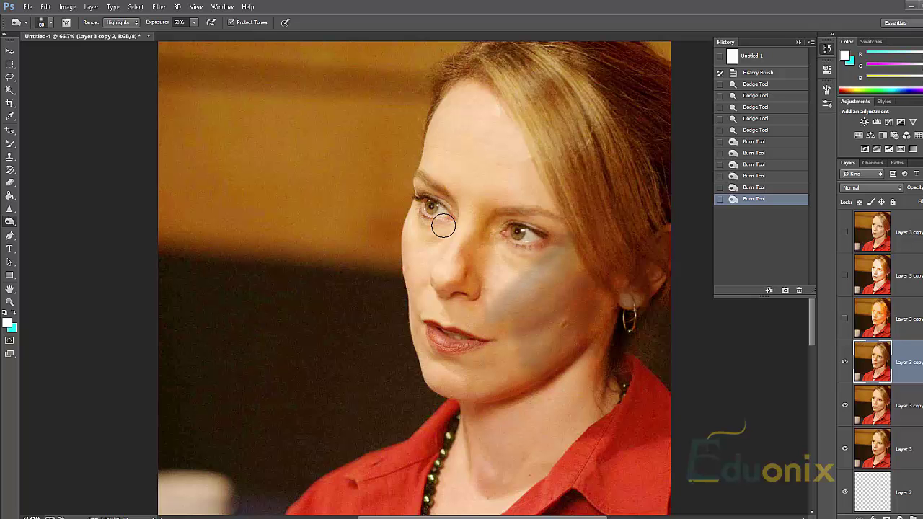
{"action": "key", "text": "ctrl+z"}
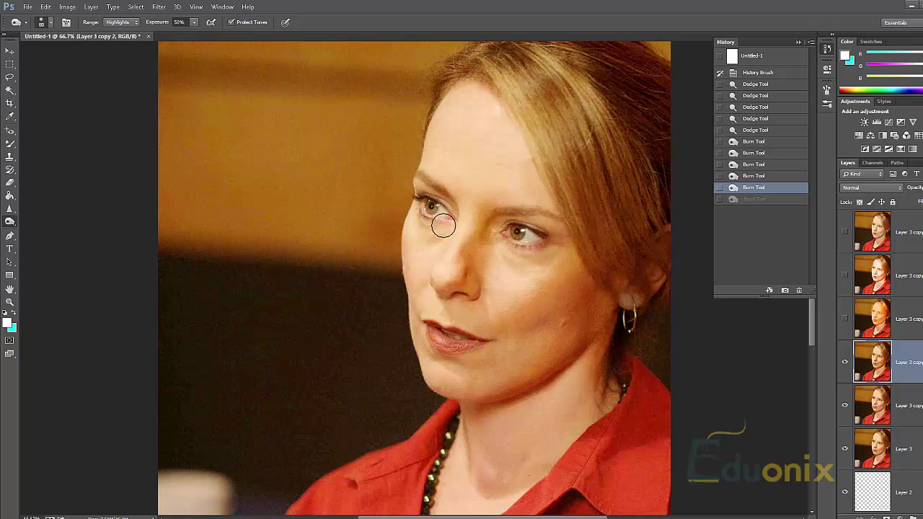
- Select Layer 3 together with all its copies and delete them
{"action": "left_click", "coordinate": [903, 449]}
{"action": "left_click", "coordinate": [907, 232], "text": "shift"}
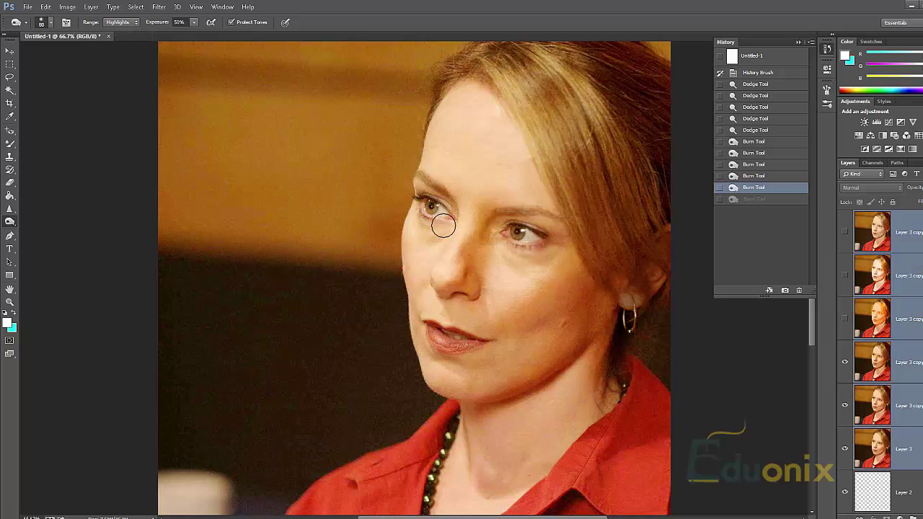
{"action": "key", "text": "Delete"}
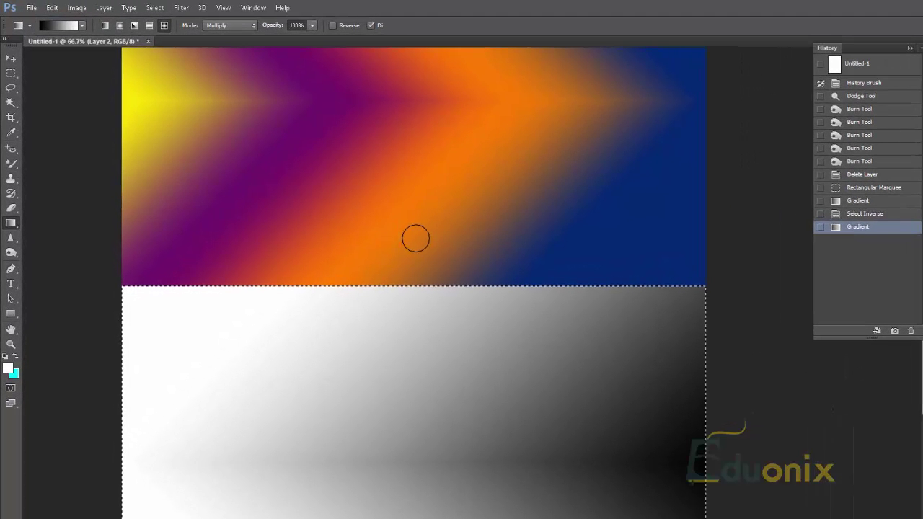
- Deselect the black-and-white gradient area and switch to the Dodge tool
{"action": "key", "text": "ctrl+d"}
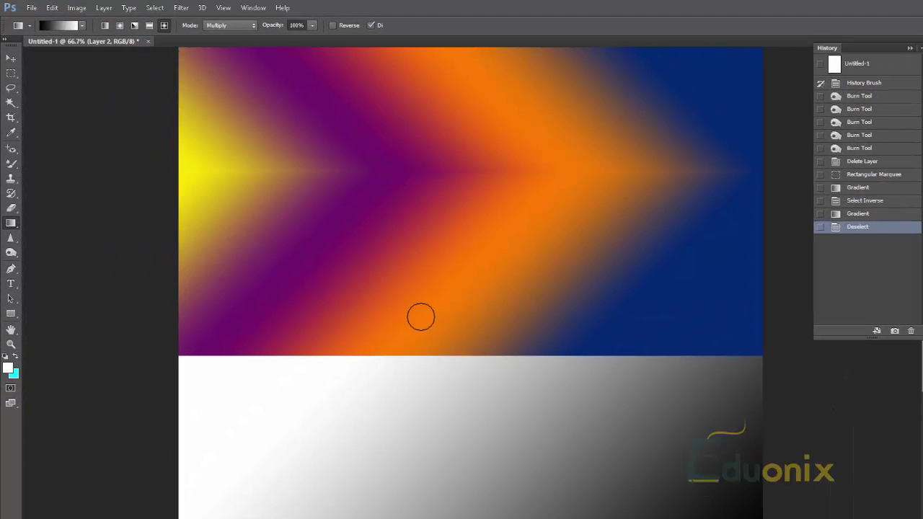
{"action": "left_click_drag", "start_coordinate": [421, 317], "coordinate": [414, 330]}
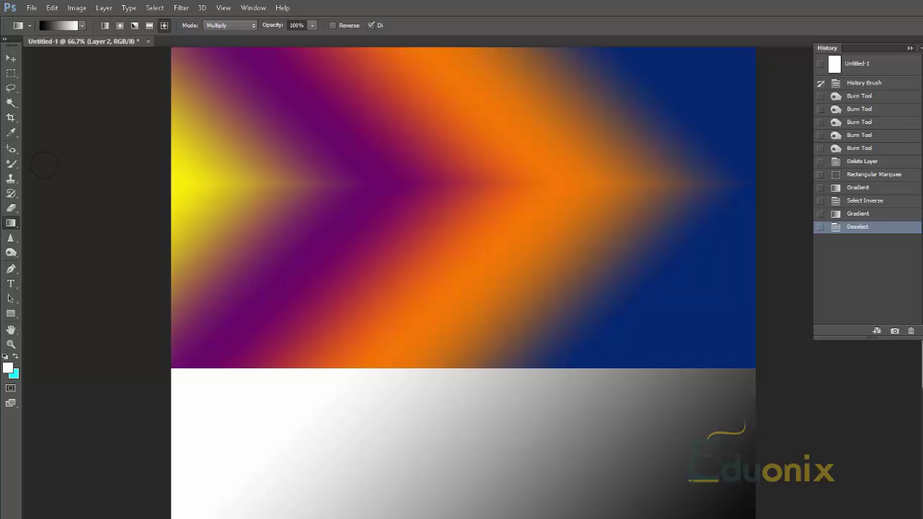
{"action": "left_click_drag", "start_coordinate": [11, 252], "coordinate": [54, 249]}
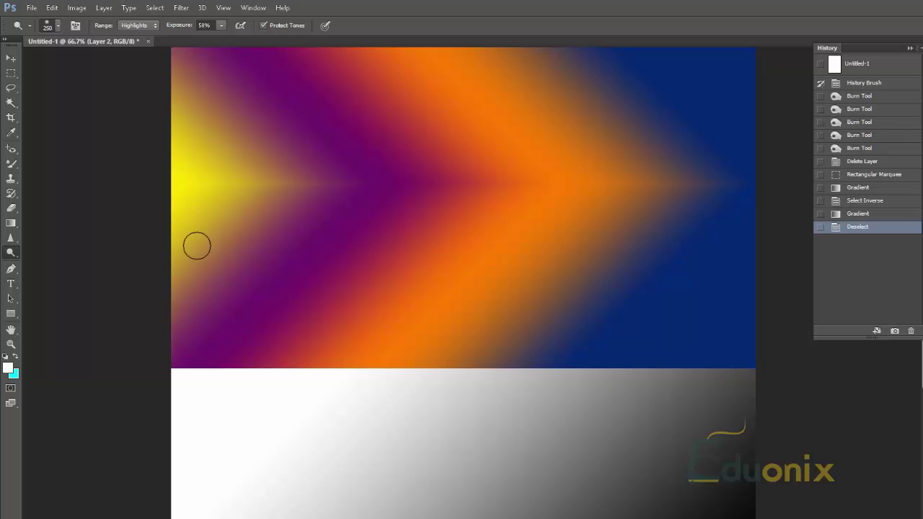
- Dodge the highlights across the colour gradient, undo the stroke and repaint it over the colour bands and the adjoining grey edge
{"action": "mouse_move", "coordinate": [640, 157]}
{"action": "left_mouse_down"}
{"action": "mouse_move", "coordinate": [277, 266]}
{"action": "mouse_move", "coordinate": [292, 289]}
{"action": "mouse_move", "coordinate": [496, 223]}
{"action": "mouse_move", "coordinate": [758, 166]}
{"action": "mouse_move", "coordinate": [448, 188]}
{"action": "mouse_move", "coordinate": [289, 219]}
{"action": "mouse_move", "coordinate": [764, 255]}
{"action": "mouse_move", "coordinate": [665, 233]}
{"action": "mouse_move", "coordinate": [471, 223]}
{"action": "mouse_move", "coordinate": [343, 251]}
{"action": "mouse_move", "coordinate": [414, 275]}
{"action": "mouse_move", "coordinate": [594, 265]}
{"action": "mouse_move", "coordinate": [778, 295]}
{"action": "left_mouse_up"}
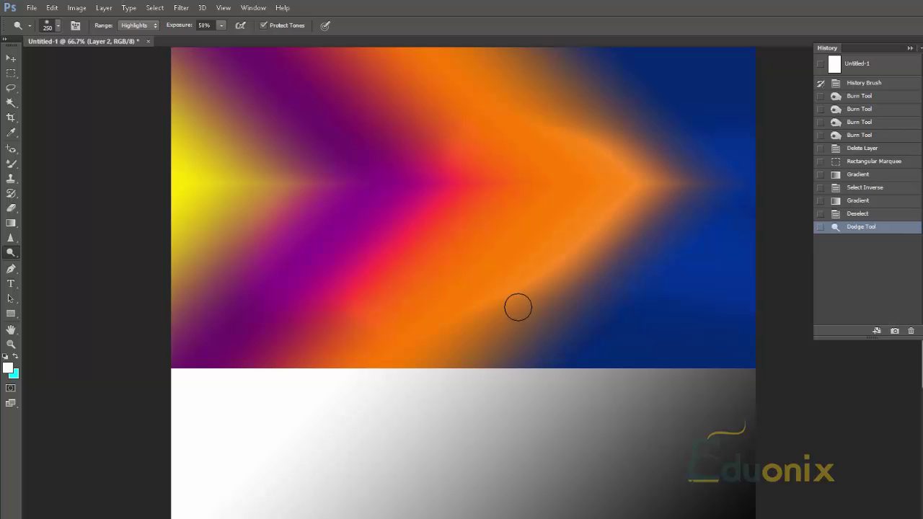
{"action": "key", "text": "ctrl+z"}
{"action": "mouse_move", "coordinate": [519, 309]}
{"action": "left_mouse_down"}
{"action": "mouse_move", "coordinate": [638, 189]}
{"action": "mouse_move", "coordinate": [496, 350]}
{"action": "mouse_move", "coordinate": [604, 224]}
{"action": "mouse_move", "coordinate": [490, 328]}
{"action": "mouse_move", "coordinate": [577, 232]}
{"action": "mouse_move", "coordinate": [509, 286]}
{"action": "mouse_move", "coordinate": [572, 235]}
{"action": "mouse_move", "coordinate": [479, 319]}
{"action": "mouse_move", "coordinate": [577, 260]}
{"action": "mouse_move", "coordinate": [509, 320]}
{"action": "mouse_move", "coordinate": [654, 190]}
{"action": "mouse_move", "coordinate": [491, 345]}
{"action": "mouse_move", "coordinate": [643, 195]}
{"action": "mouse_move", "coordinate": [449, 320]}
{"action": "mouse_move", "coordinate": [484, 276]}
{"action": "mouse_move", "coordinate": [459, 299]}
{"action": "mouse_move", "coordinate": [633, 162]}
{"action": "mouse_move", "coordinate": [400, 338]}
{"action": "mouse_move", "coordinate": [601, 181]}
{"action": "mouse_move", "coordinate": [573, 185]}
{"action": "mouse_move", "coordinate": [398, 318]}
{"action": "mouse_move", "coordinate": [370, 321]}
{"action": "mouse_move", "coordinate": [558, 157]}
{"action": "mouse_move", "coordinate": [294, 351]}
{"action": "mouse_move", "coordinate": [535, 155]}
{"action": "mouse_move", "coordinate": [272, 327]}
{"action": "mouse_move", "coordinate": [464, 205]}
{"action": "mouse_move", "coordinate": [447, 194]}
{"action": "mouse_move", "coordinate": [275, 329]}
{"action": "mouse_move", "coordinate": [524, 144]}
{"action": "mouse_move", "coordinate": [516, 164]}
{"action": "mouse_move", "coordinate": [333, 314]}
{"action": "mouse_move", "coordinate": [297, 339]}
{"action": "mouse_move", "coordinate": [476, 180]}
{"action": "mouse_move", "coordinate": [246, 346]}
{"action": "mouse_move", "coordinate": [232, 334]}
{"action": "mouse_move", "coordinate": [359, 220]}
{"action": "mouse_move", "coordinate": [370, 186]}
{"action": "mouse_move", "coordinate": [187, 351]}
{"action": "mouse_move", "coordinate": [199, 316]}
{"action": "mouse_move", "coordinate": [301, 184]}
{"action": "mouse_move", "coordinate": [211, 252]}
{"action": "mouse_move", "coordinate": [174, 354]}
{"action": "mouse_move", "coordinate": [194, 370]}
{"action": "mouse_move", "coordinate": [237, 245]}
{"action": "mouse_move", "coordinate": [288, 189]}
{"action": "mouse_move", "coordinate": [217, 199]}
{"action": "mouse_move", "coordinate": [216, 254]}
{"action": "mouse_move", "coordinate": [215, 120]}
{"action": "mouse_move", "coordinate": [202, 176]}
{"action": "mouse_move", "coordinate": [202, 284]}
{"action": "mouse_move", "coordinate": [233, 129]}
{"action": "mouse_move", "coordinate": [231, 199]}
{"action": "mouse_move", "coordinate": [264, 162]}
{"action": "mouse_move", "coordinate": [187, 218]}
{"action": "mouse_move", "coordinate": [239, 115]}
{"action": "mouse_move", "coordinate": [178, 257]}
{"action": "mouse_move", "coordinate": [214, 97]}
{"action": "mouse_move", "coordinate": [190, 200]}
{"action": "mouse_move", "coordinate": [199, 165]}
{"action": "mouse_move", "coordinate": [196, 102]}
{"action": "mouse_move", "coordinate": [208, 190]}
{"action": "mouse_move", "coordinate": [189, 120]}
{"action": "mouse_move", "coordinate": [229, 124]}
{"action": "mouse_move", "coordinate": [282, 212]}
{"action": "mouse_move", "coordinate": [202, 136]}
{"action": "mouse_move", "coordinate": [226, 82]}
{"action": "left_mouse_up"}
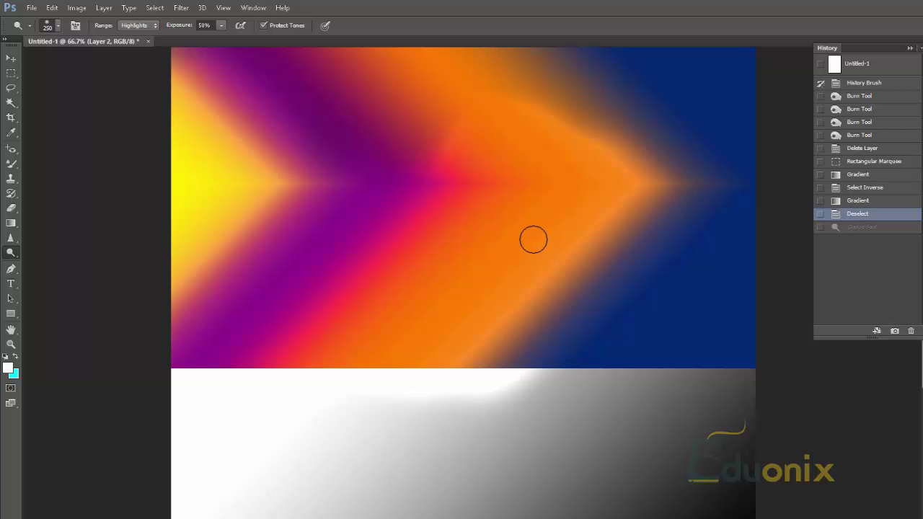
- Toggle the last dodge stroke off and on to compare the gradients before and after, ending with the stroke undone
{"action": "key", "text": "ctrl+z"}
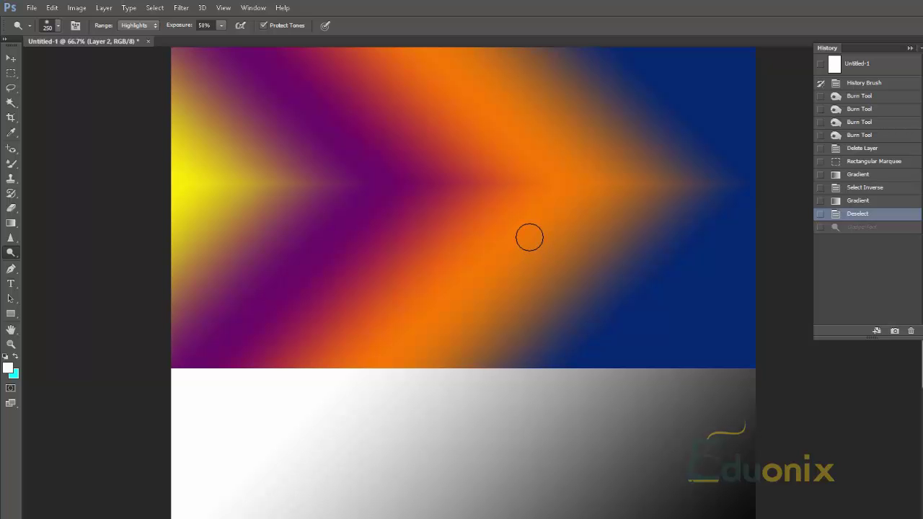
{"action": "key", "text": "ctrl+z"}
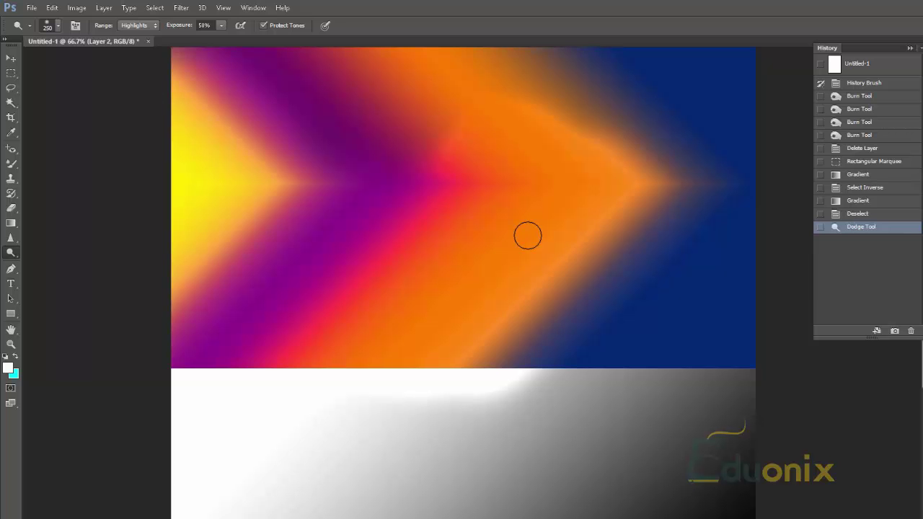
{"action": "key", "text": "z"}
{"action": "key", "text": "ctrl+z"}
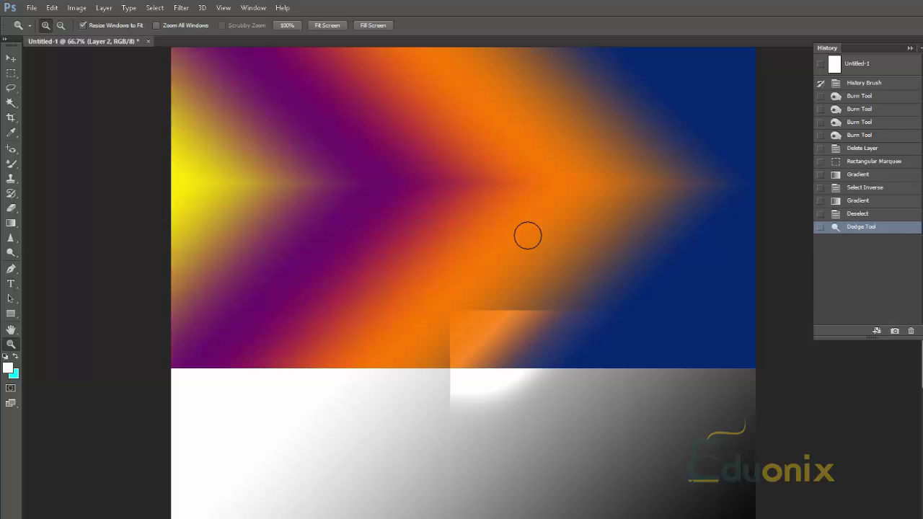
{"action": "key", "text": "ctrl+z"}
{"action": "key", "text": "ctrl+z"}
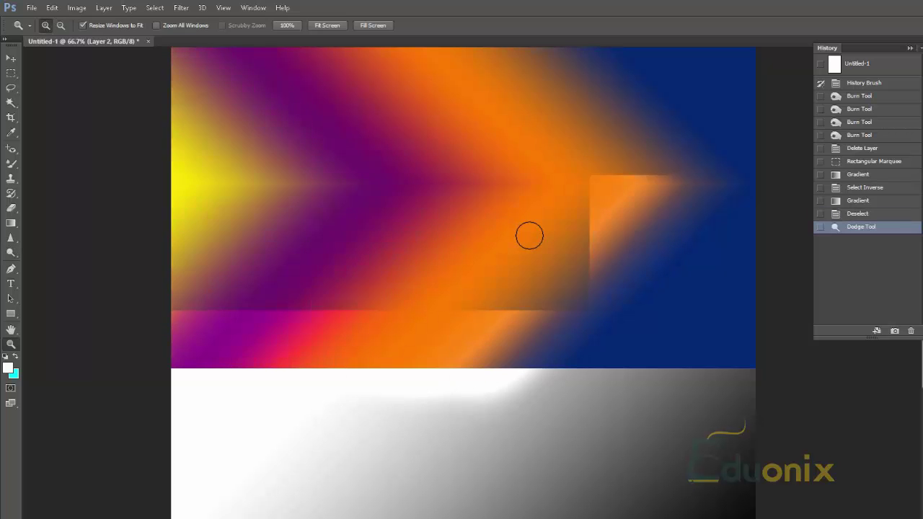
{"action": "key", "text": "ctrl+z"}
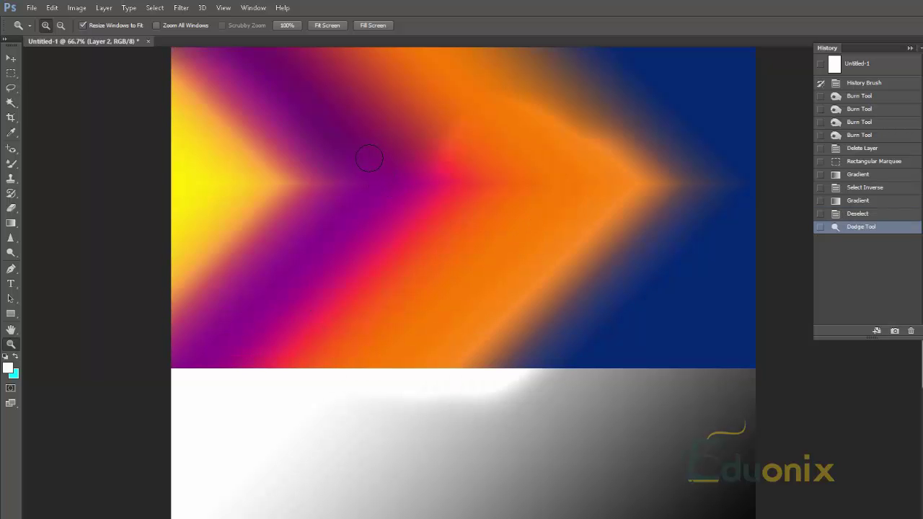
{"action": "key", "text": "ctrl+z"}
{"action": "key", "text": "ctrl+z"}
{"action": "key", "text": "ctrl+z"}
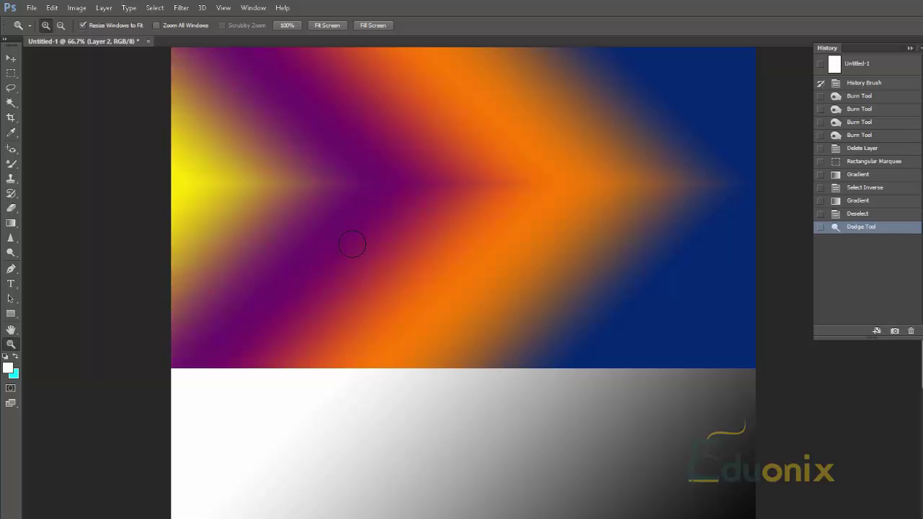
{"action": "key", "text": "ctrl+z"}
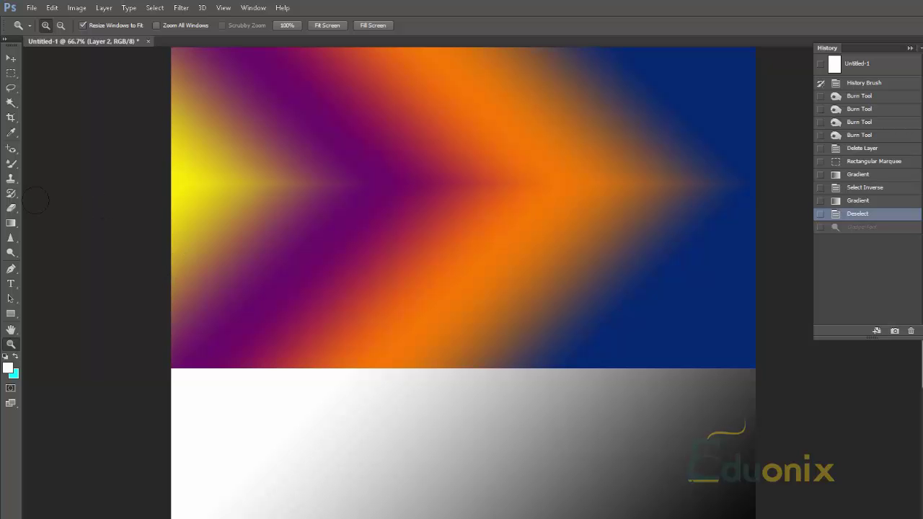
- Return to the Dodge tool, set its range to Shadows and dodge across the lower half of the colour gradient
{"action": "left_click", "coordinate": [12, 252]}
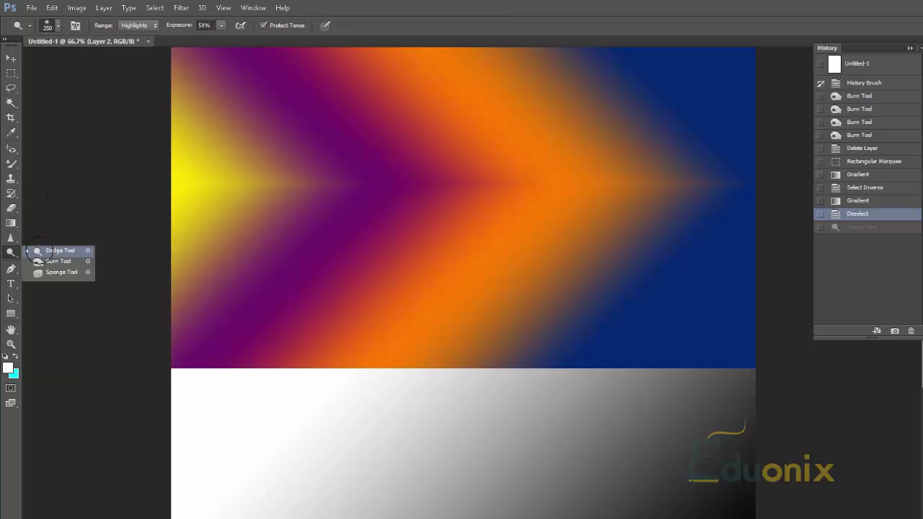
{"action": "left_click", "coordinate": [45, 250]}
{"action": "left_click", "coordinate": [137, 25]}
{"action": "left_click", "coordinate": [134, 35]}
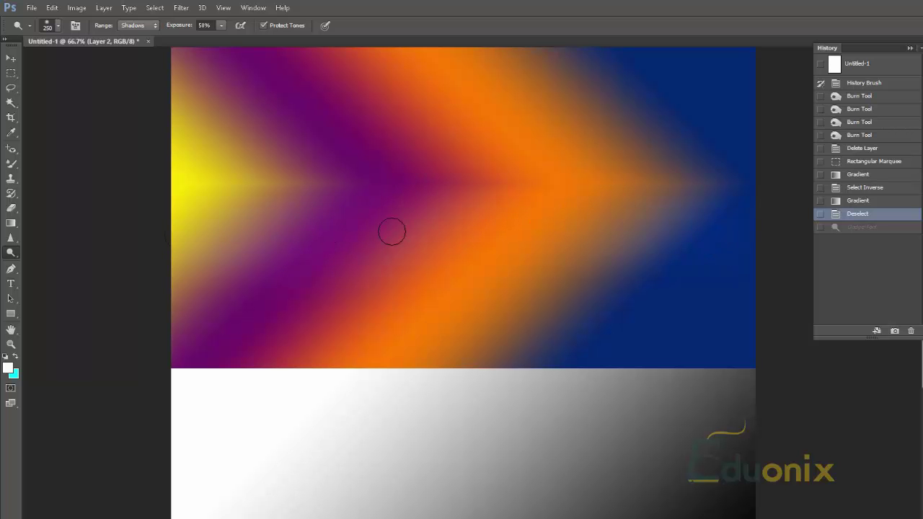
{"action": "left_click", "coordinate": [196, 416]}
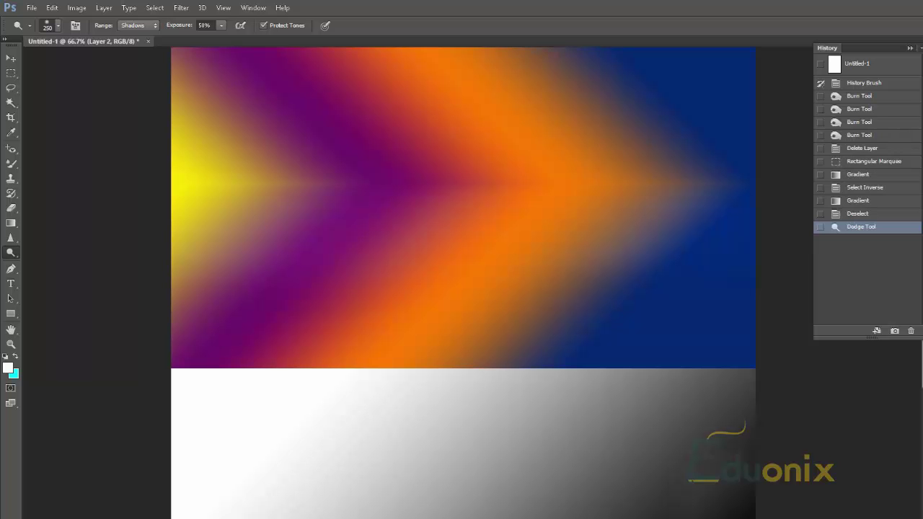
{"action": "left_click", "coordinate": [881, 385]}
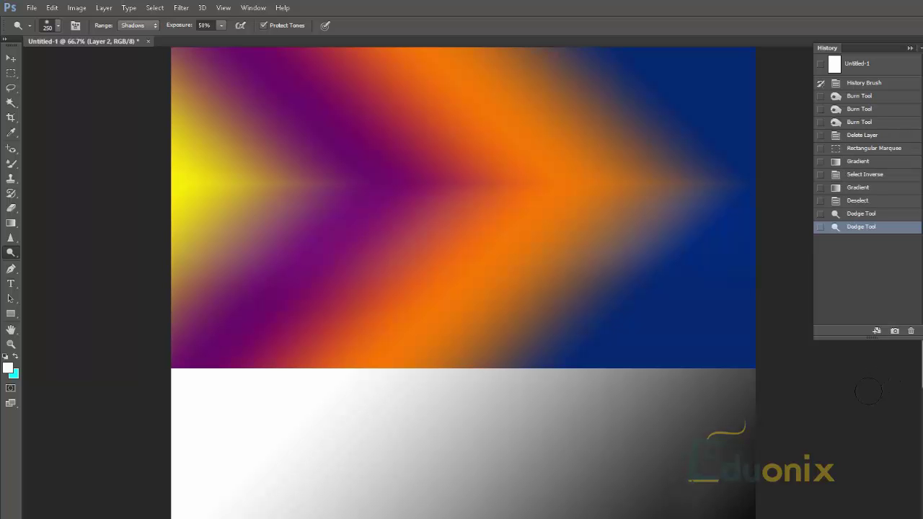
- Undo the extra dodge stroke and dodge the black-and-white gradient with the Shadows range
{"action": "left_click_drag", "start_coordinate": [720, 456], "coordinate": [676, 299]}
{"action": "key", "text": "ctrl+z"}
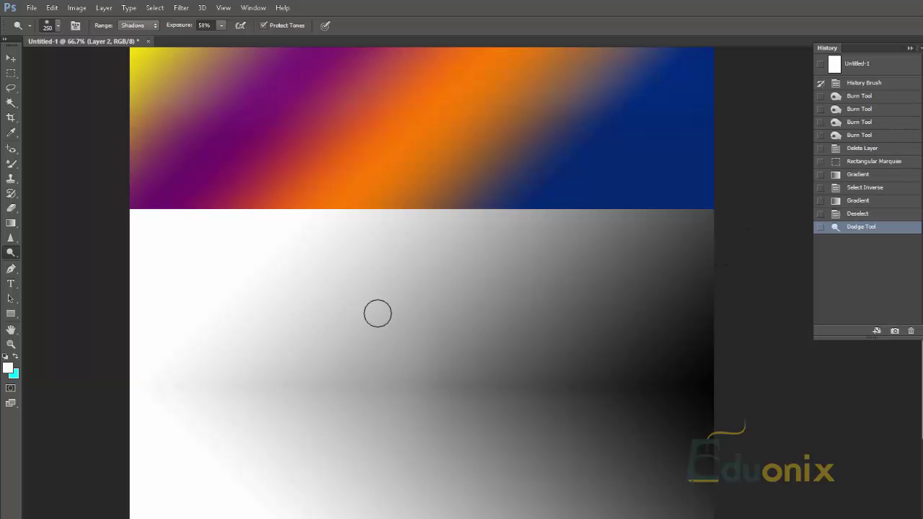
{"action": "left_click", "coordinate": [436, 197]}
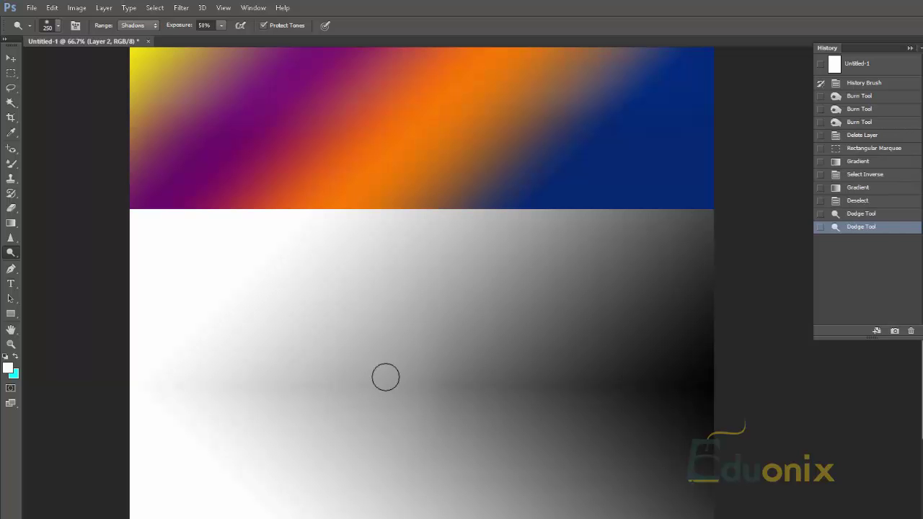
- Set the Dodge range to Midtones and dodge across the upper part of the black-and-white gradient
{"action": "left_click", "coordinate": [131, 25]}
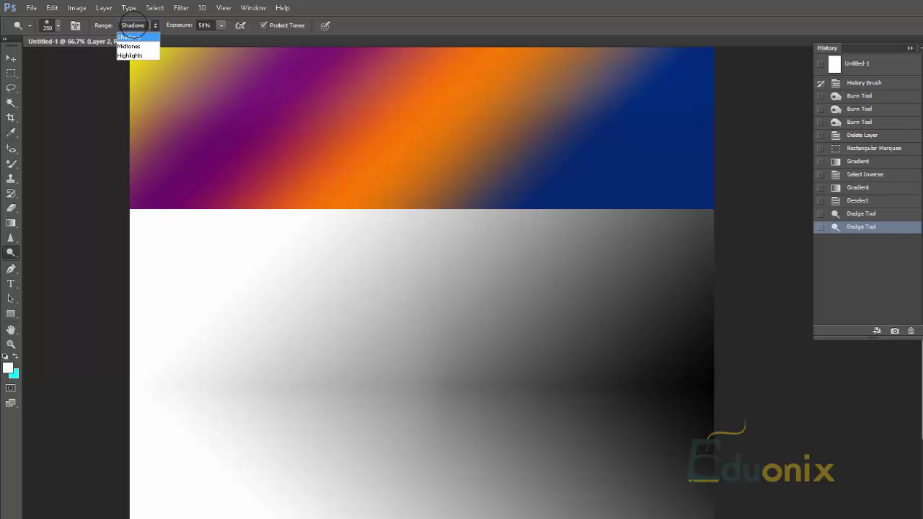
{"action": "left_click", "coordinate": [129, 46]}
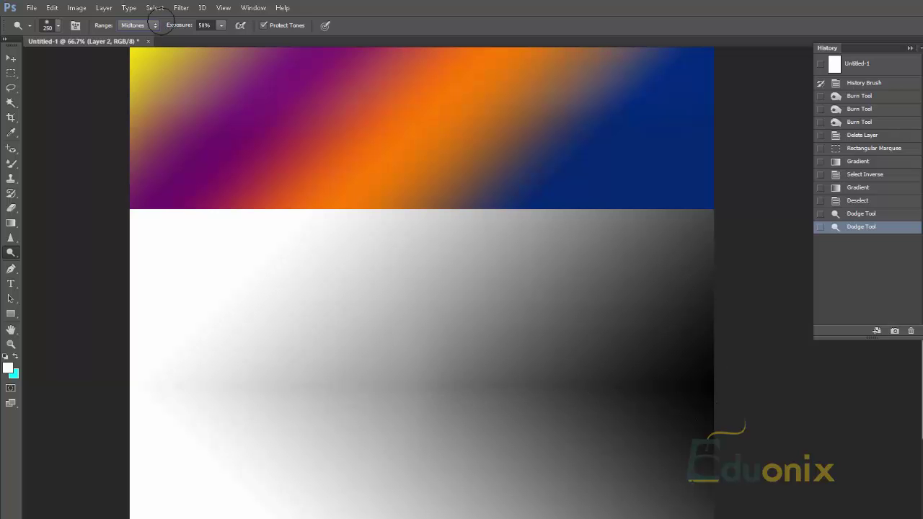
{"action": "left_click", "coordinate": [148, 25]}
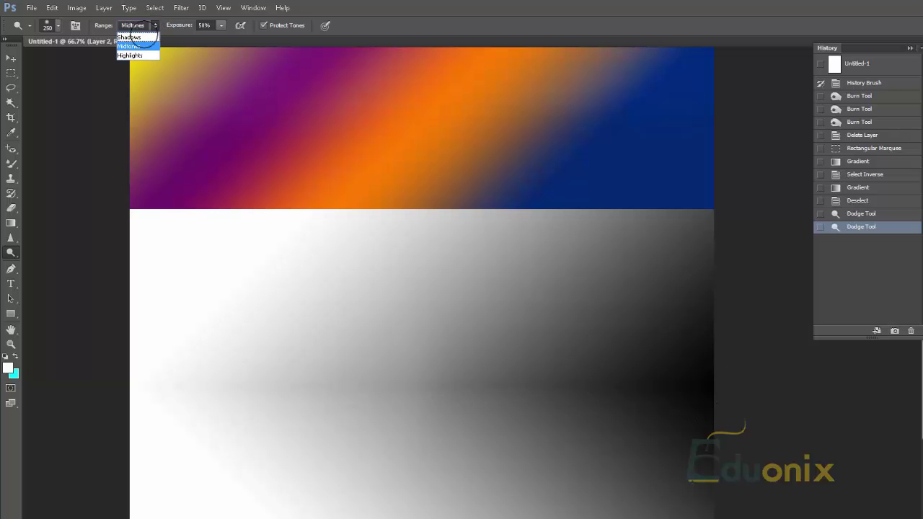
{"action": "left_click", "coordinate": [717, 260]}
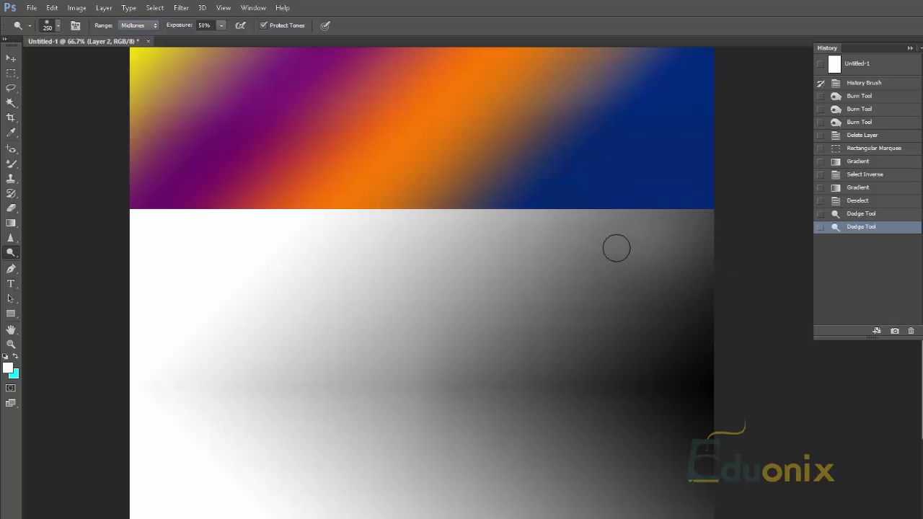
{"action": "mouse_move", "coordinate": [612, 247]}
{"action": "left_mouse_down"}
{"action": "mouse_move", "coordinate": [338, 253]}
{"action": "mouse_move", "coordinate": [133, 275]}
{"action": "mouse_move", "coordinate": [214, 248]}
{"action": "left_mouse_up"}
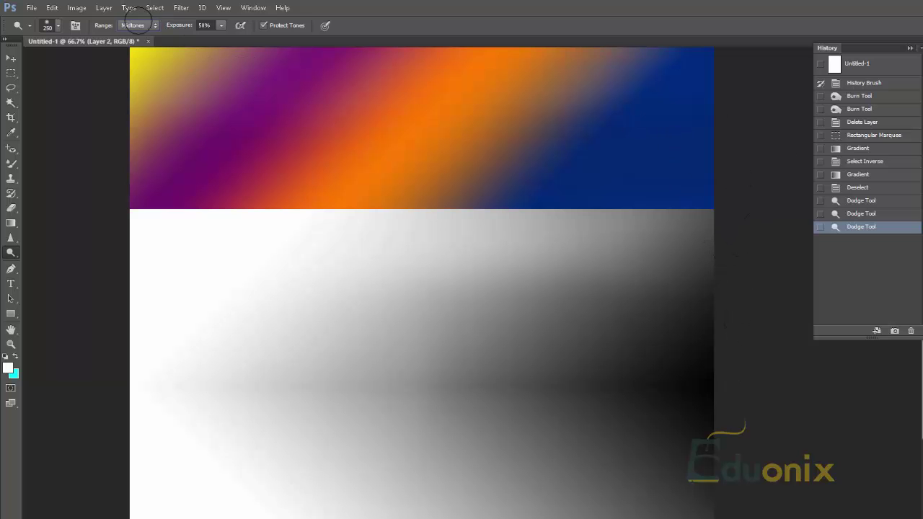
- Dodge the middle of the black-and-white gradient with the Shadows range and its lower part with the Highlights range
{"action": "left_click", "coordinate": [136, 25]}
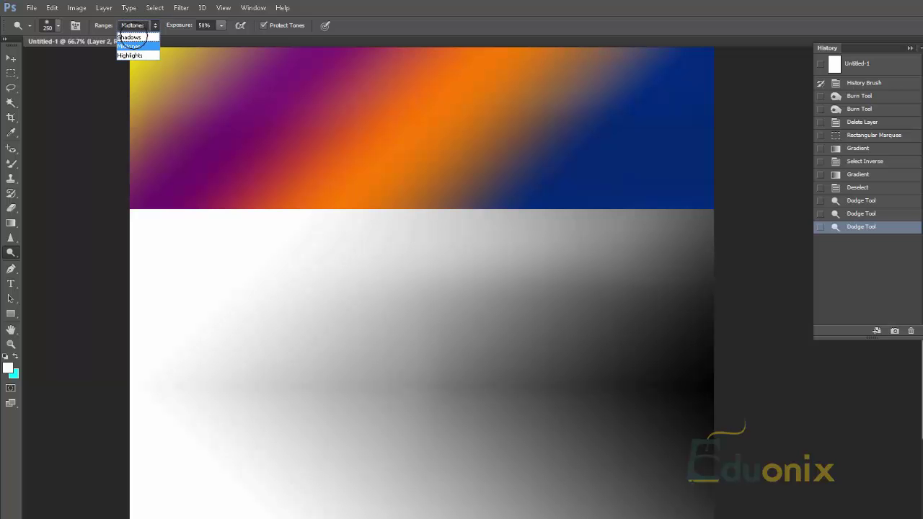
{"action": "left_click", "coordinate": [132, 37]}
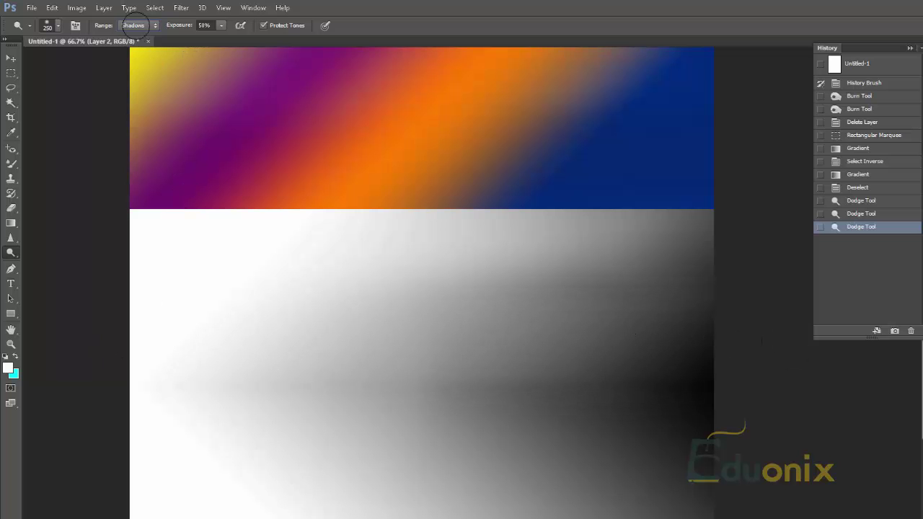
{"action": "left_click", "coordinate": [140, 26]}
{"action": "left_click", "coordinate": [130, 55]}
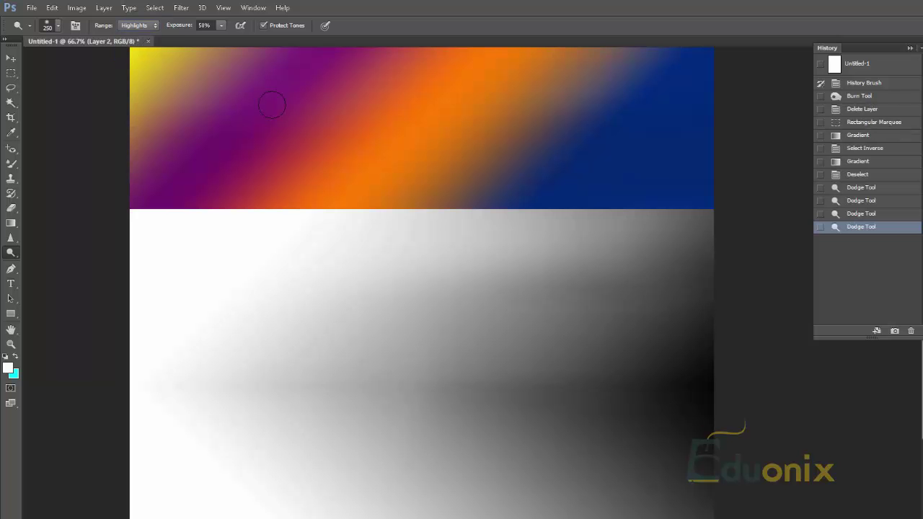
{"action": "mouse_move", "coordinate": [653, 462]}
{"action": "left_mouse_down"}
{"action": "mouse_move", "coordinate": [601, 457]}
{"action": "mouse_move", "coordinate": [433, 472]}
{"action": "mouse_move", "coordinate": [408, 449]}
{"action": "mouse_move", "coordinate": [176, 457]}
{"action": "mouse_move", "coordinate": [568, 447]}
{"action": "mouse_move", "coordinate": [169, 480]}
{"action": "mouse_move", "coordinate": [209, 461]}
{"action": "mouse_move", "coordinate": [317, 450]}
{"action": "left_mouse_up"}
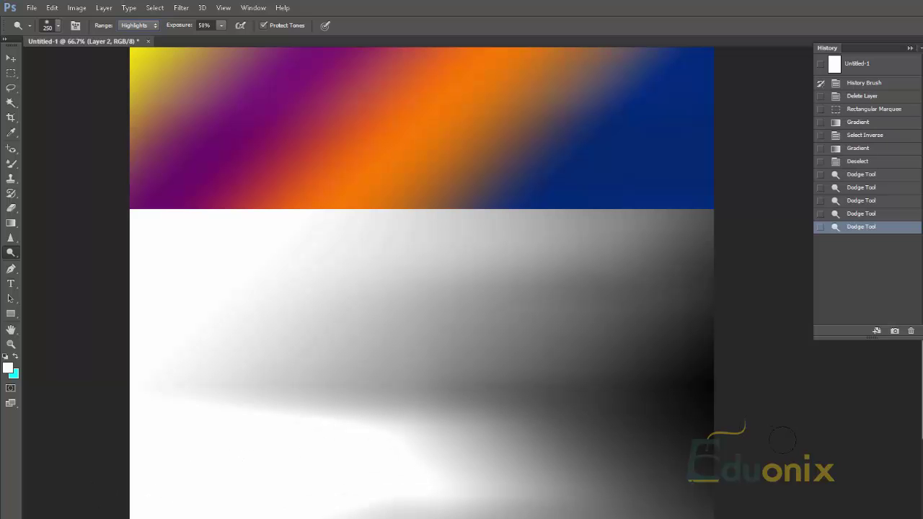
{"action": "left_click_drag", "start_coordinate": [736, 450], "coordinate": [730, 453]}
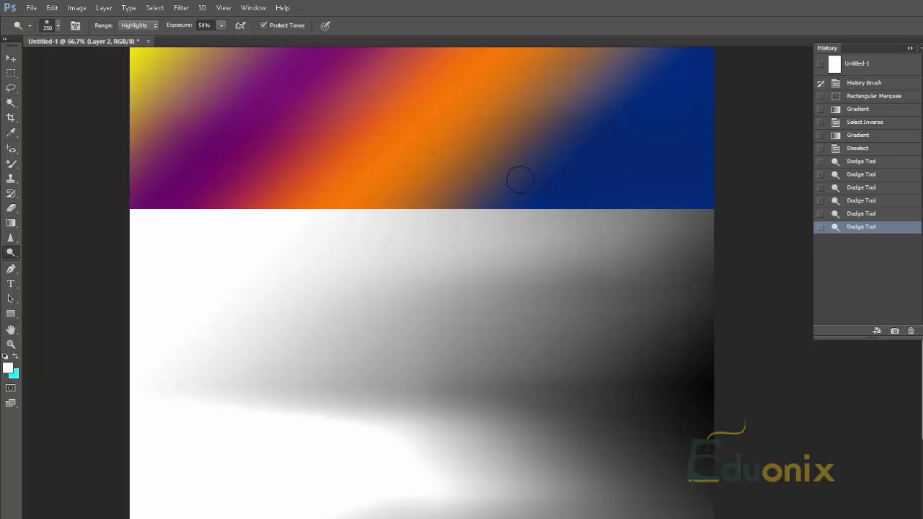
- Dodge repeated Highlights strokes across the purple, orange and blue bands in the lower half of the colour gradient
{"action": "scroll", "coordinate": [540, 402], "scroll_direction": "up", "scroll_amount": 5}
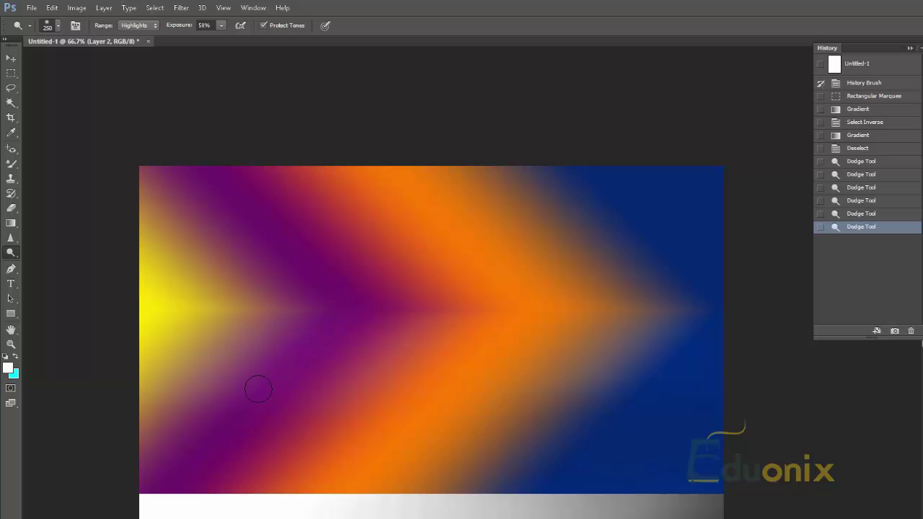
{"action": "mouse_move", "coordinate": [193, 381]}
{"action": "left_mouse_down"}
{"action": "mouse_move", "coordinate": [405, 403]}
{"action": "mouse_move", "coordinate": [487, 400]}
{"action": "mouse_move", "coordinate": [752, 381]}
{"action": "mouse_move", "coordinate": [798, 359]}
{"action": "left_mouse_up"}
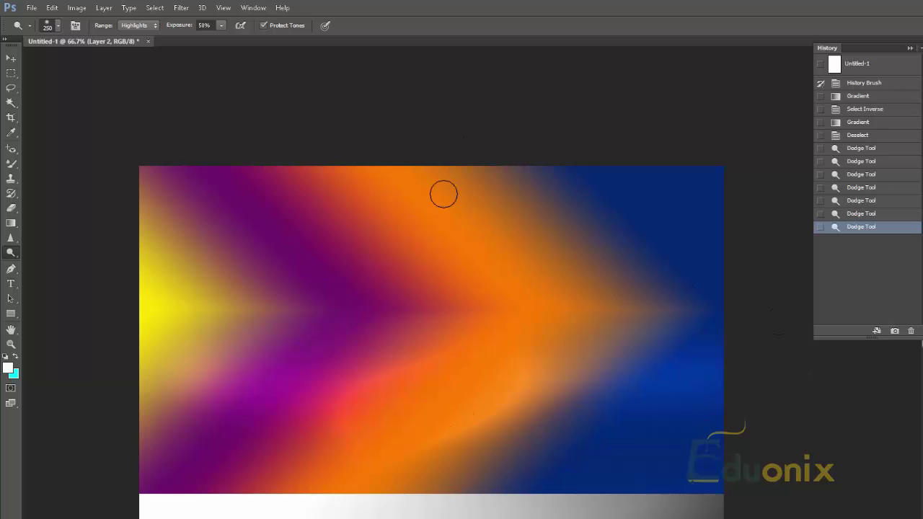
{"action": "mouse_move", "coordinate": [188, 355]}
{"action": "left_mouse_down"}
{"action": "mouse_move", "coordinate": [195, 291]}
{"action": "mouse_move", "coordinate": [168, 356]}
{"action": "mouse_move", "coordinate": [170, 296]}
{"action": "mouse_move", "coordinate": [192, 414]}
{"action": "mouse_move", "coordinate": [225, 427]}
{"action": "mouse_move", "coordinate": [294, 214]}
{"action": "mouse_move", "coordinate": [329, 356]}
{"action": "mouse_move", "coordinate": [635, 332]}
{"action": "mouse_move", "coordinate": [532, 390]}
{"action": "left_mouse_up"}
{"action": "mouse_move", "coordinate": [517, 422]}
{"action": "left_mouse_down"}
{"action": "mouse_move", "coordinate": [523, 156]}
{"action": "mouse_move", "coordinate": [496, 148]}
{"action": "mouse_move", "coordinate": [500, 156]}
{"action": "left_mouse_up"}
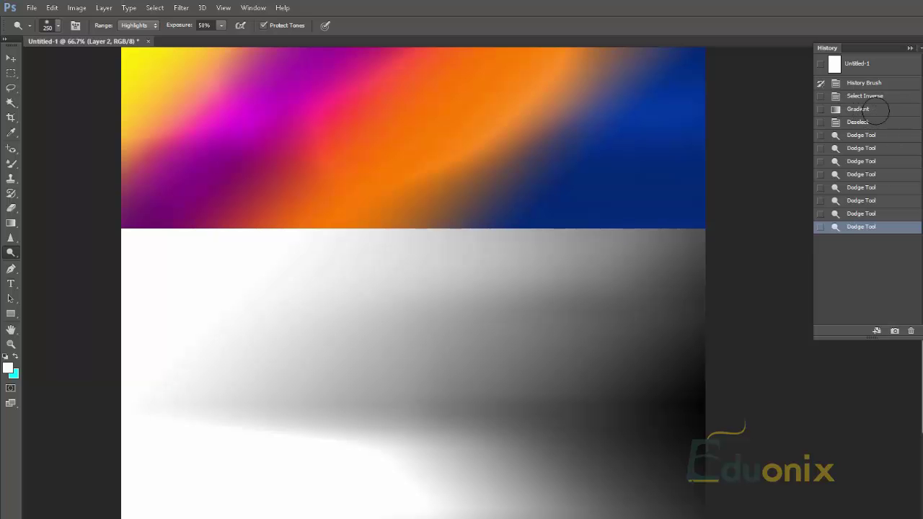
- Revert the document to its History Brush state from before the gradients and Dodge strokes
{"action": "left_click", "coordinate": [878, 83]}
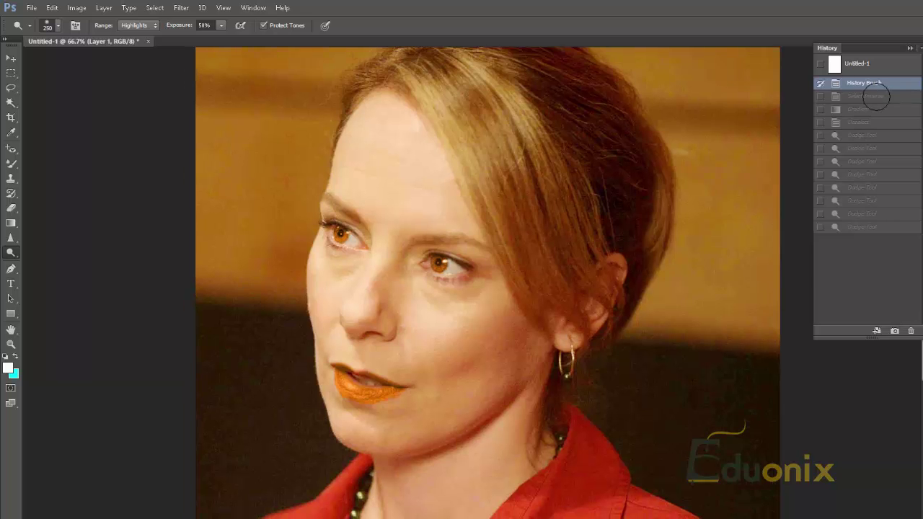
{"action": "left_click", "coordinate": [865, 96]}
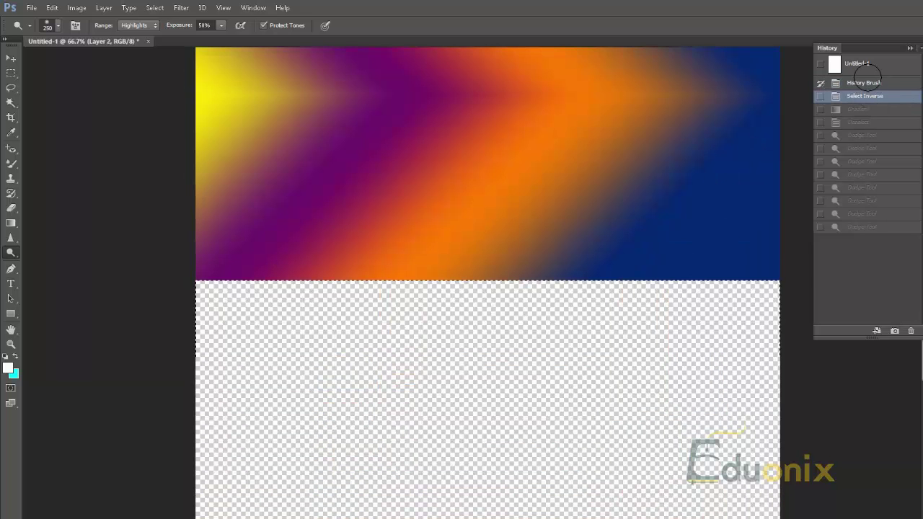
{"action": "left_click", "coordinate": [869, 83]}
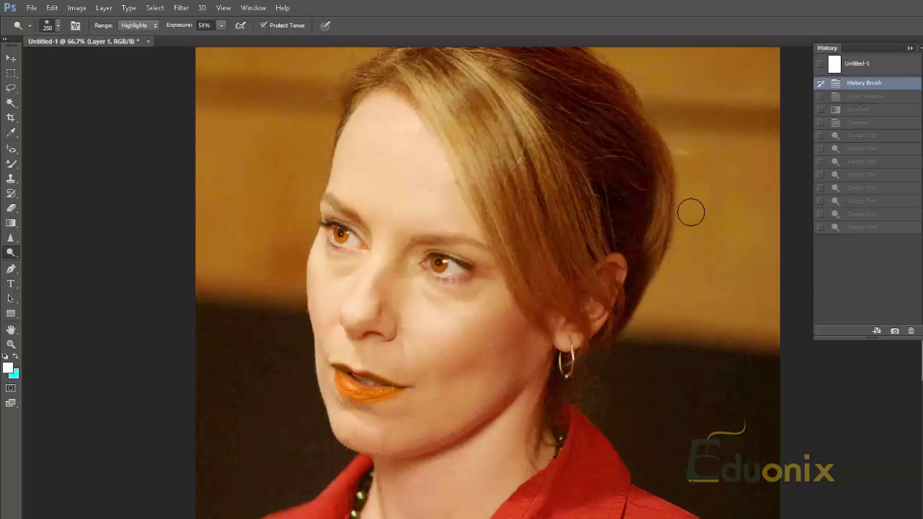
- Burn the earlobe and the lower hair strands in front of the ear with an 80 px brush, Highlights range and 50% exposure
{"action": "left_click_drag", "start_coordinate": [522, 326], "coordinate": [561, 336]}
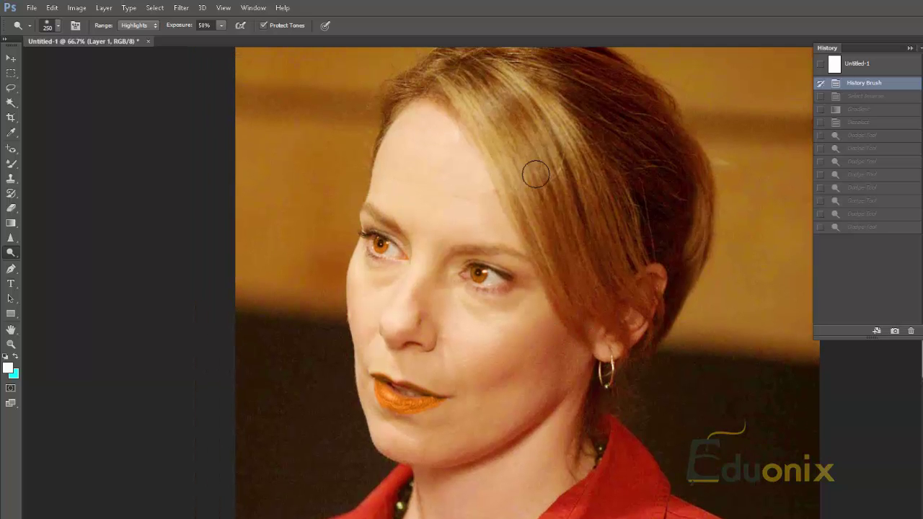
{"action": "mouse_move", "coordinate": [542, 184]}
{"action": "left_mouse_down"}
{"action": "mouse_move", "coordinate": [500, 340]}
{"action": "mouse_move", "coordinate": [509, 150]}
{"action": "mouse_move", "coordinate": [494, 157]}
{"action": "mouse_move", "coordinate": [480, 204]}
{"action": "left_mouse_up"}
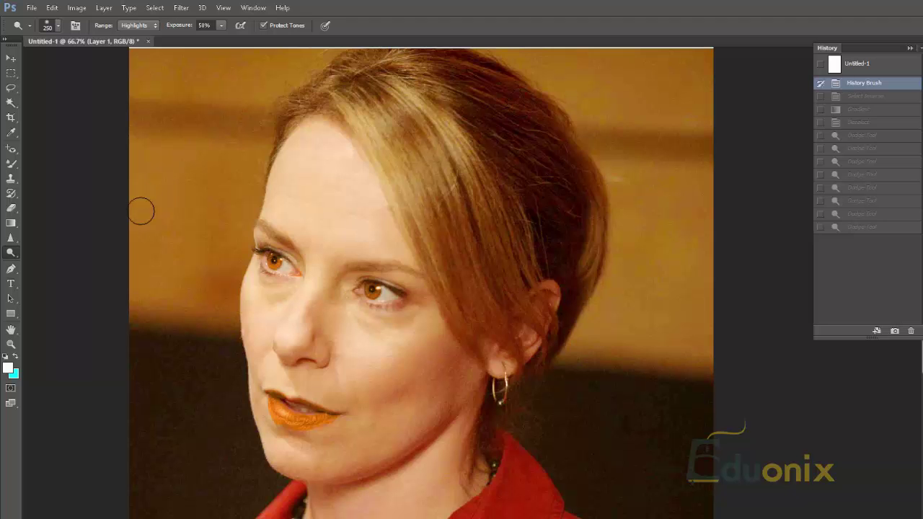
{"action": "left_click_drag", "start_coordinate": [10, 251], "coordinate": [52, 260]}
{"action": "left_click_drag", "start_coordinate": [487, 292], "coordinate": [456, 269]}
{"action": "left_click_drag", "start_coordinate": [459, 313], "coordinate": [453, 268]}
{"action": "left_click_drag", "start_coordinate": [495, 326], "coordinate": [472, 266]}
{"action": "left_click_drag", "start_coordinate": [497, 346], "coordinate": [481, 266]}
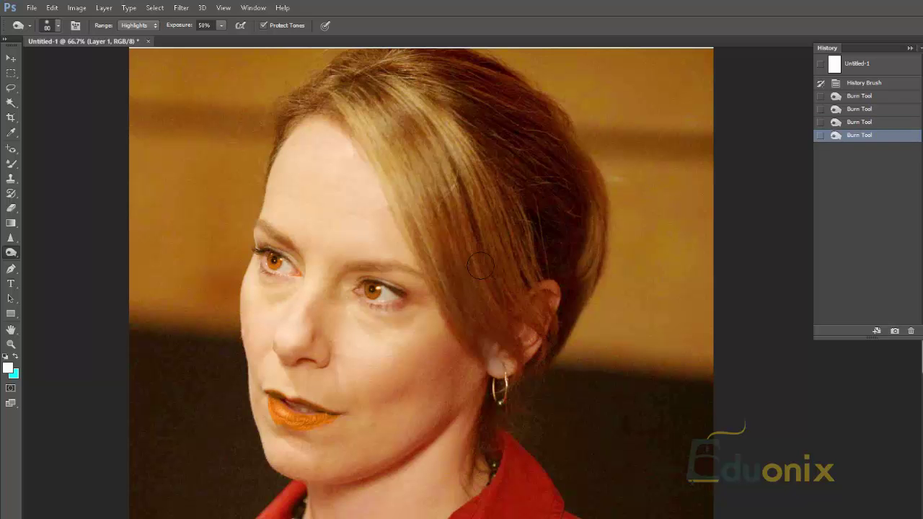
- Burn the ear and the hair above and behind it with the Highlights range at 50% exposure
{"action": "left_click_drag", "start_coordinate": [555, 295], "coordinate": [481, 221]}
{"action": "left_click_drag", "start_coordinate": [541, 327], "coordinate": [557, 303]}
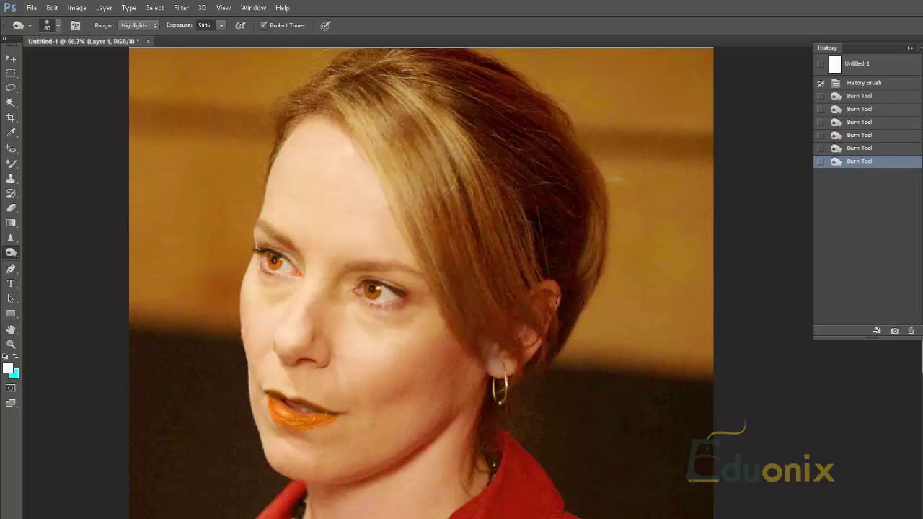
{"action": "left_click_drag", "start_coordinate": [532, 274], "coordinate": [509, 187]}
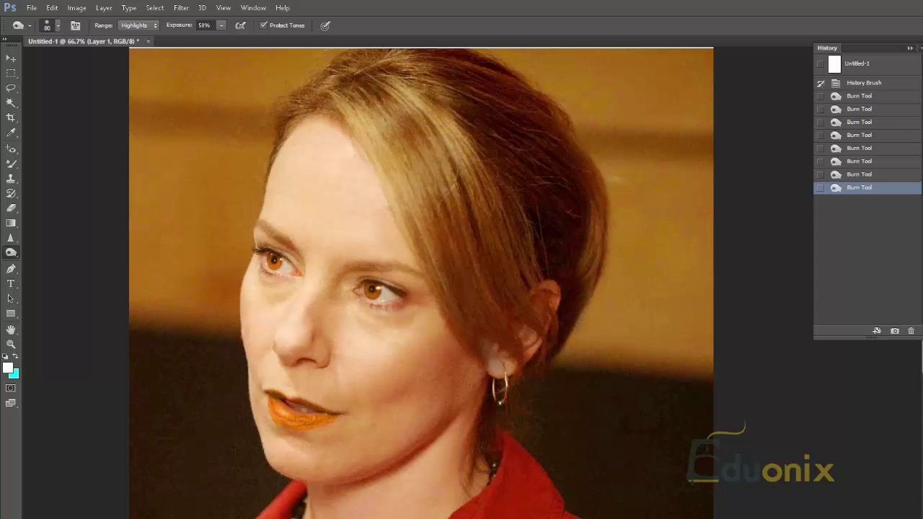
{"action": "left_click_drag", "start_coordinate": [585, 278], "coordinate": [595, 209]}
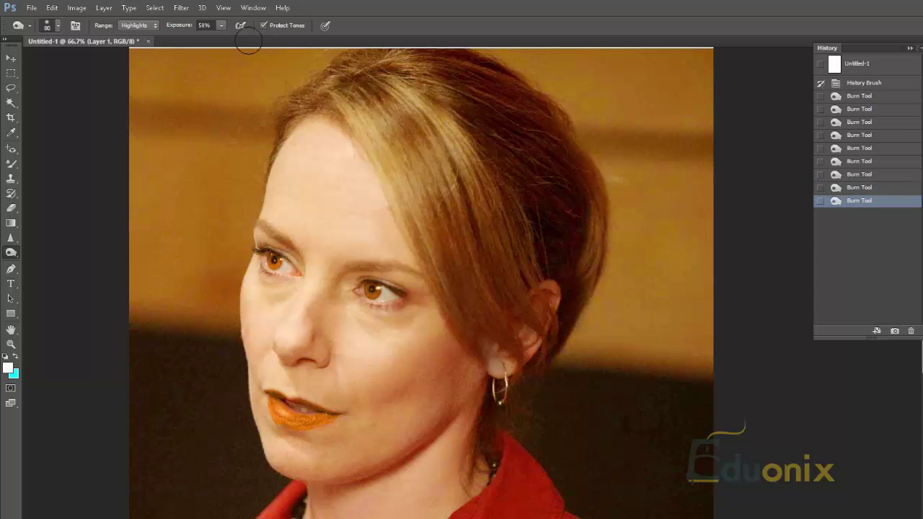
{"action": "left_click", "coordinate": [139, 26]}
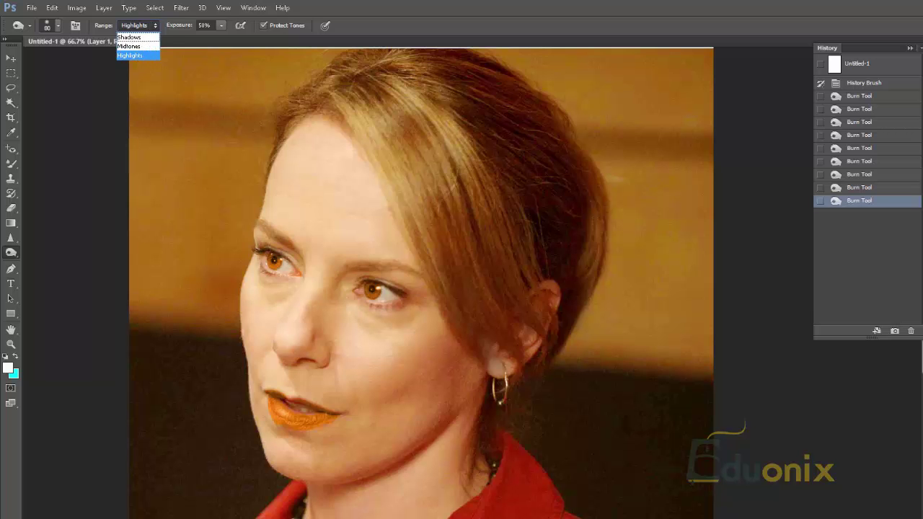
{"action": "left_click", "coordinate": [131, 55]}
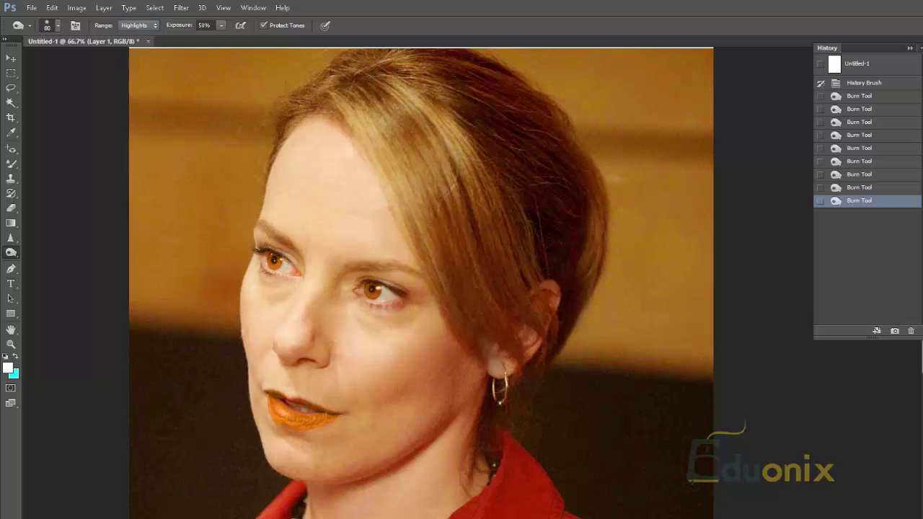
{"action": "left_click_drag", "start_coordinate": [586, 292], "coordinate": [534, 261]}
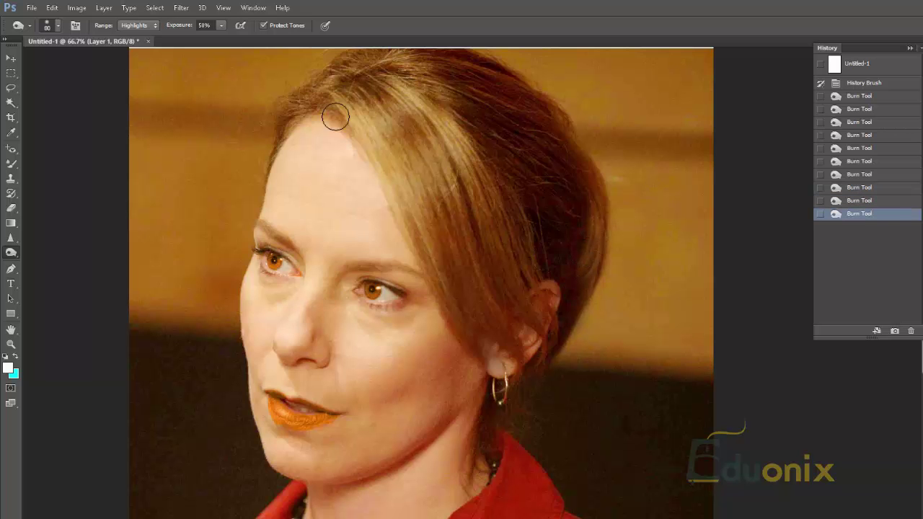
- Set the Burn range to Shadows and exposure to 20%, burn the hair behind the ear, and undo unwanted strokes
{"action": "left_click", "coordinate": [135, 26]}
{"action": "left_click", "coordinate": [128, 36]}
{"action": "mouse_move", "coordinate": [551, 283]}
{"action": "left_mouse_down"}
{"action": "mouse_move", "coordinate": [554, 260]}
{"action": "mouse_move", "coordinate": [553, 292]}
{"action": "mouse_move", "coordinate": [574, 262]}
{"action": "left_mouse_up"}
{"action": "key", "text": "ctrl+z"}
{"action": "left_click_drag", "start_coordinate": [597, 213], "coordinate": [599, 243]}
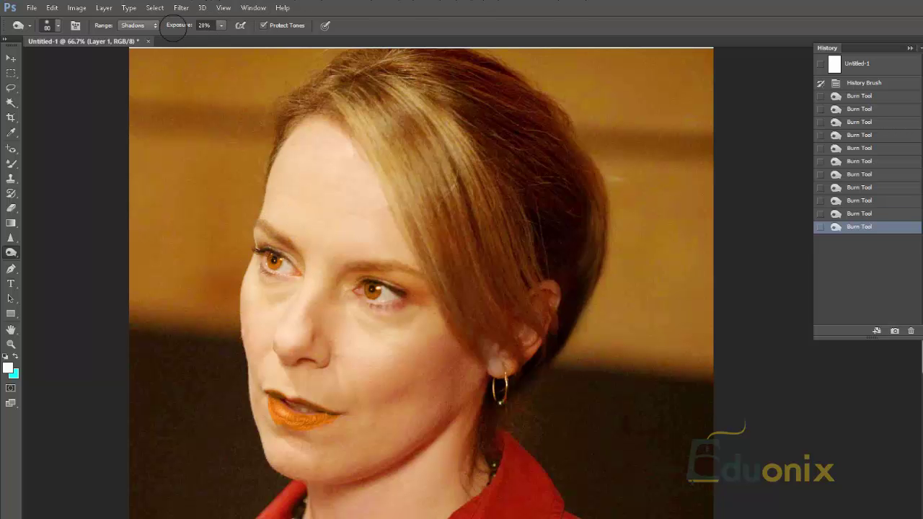
{"action": "key", "text": "ctrl+z"}
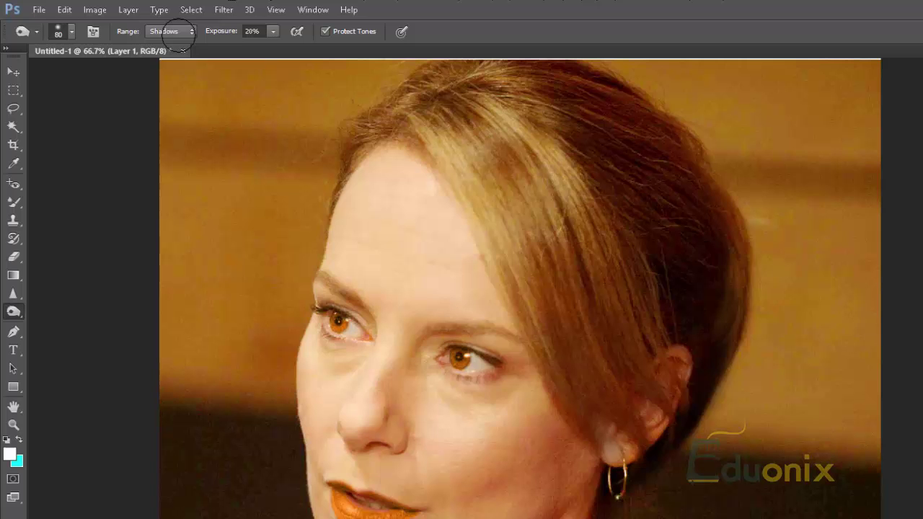
- Burn the left eyebrow and upper eyelid and the outer corner of the right eye with the Shadows range
{"action": "left_click", "coordinate": [139, 26]}
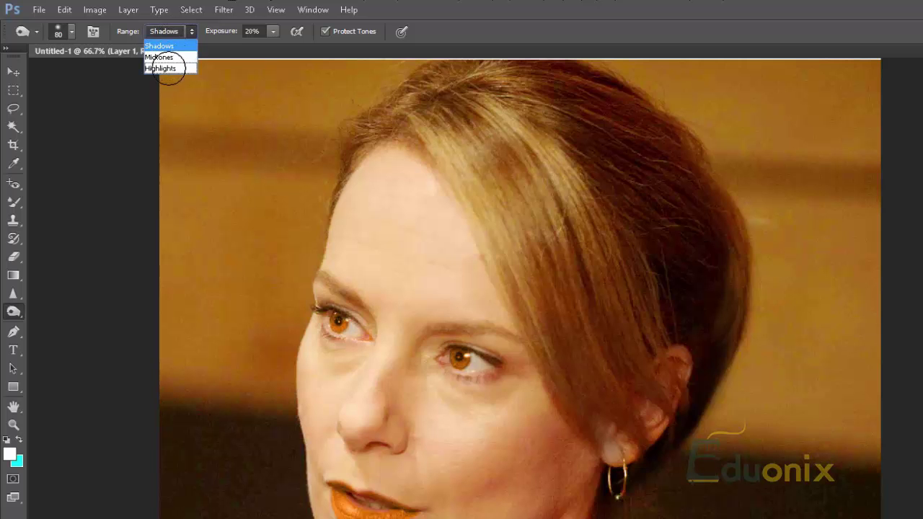
{"action": "left_click", "coordinate": [325, 292]}
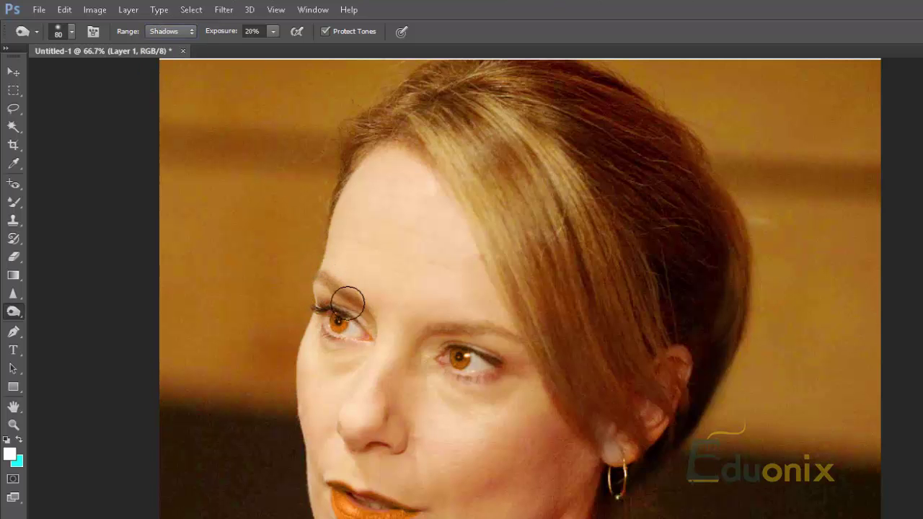
{"action": "left_click_drag", "start_coordinate": [310, 280], "coordinate": [323, 297]}
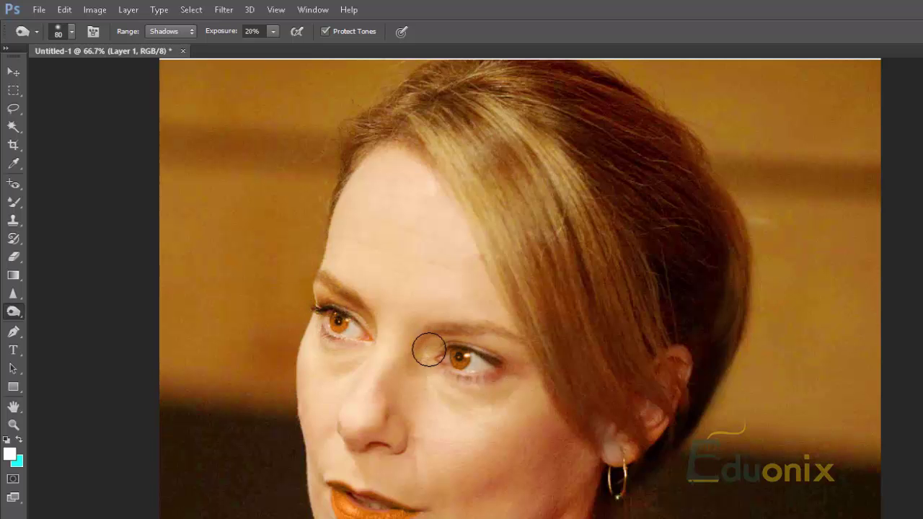
{"action": "mouse_move", "coordinate": [496, 340]}
{"action": "left_mouse_down"}
{"action": "mouse_move", "coordinate": [473, 338]}
{"action": "mouse_move", "coordinate": [540, 367]}
{"action": "mouse_move", "coordinate": [526, 352]}
{"action": "left_mouse_up"}
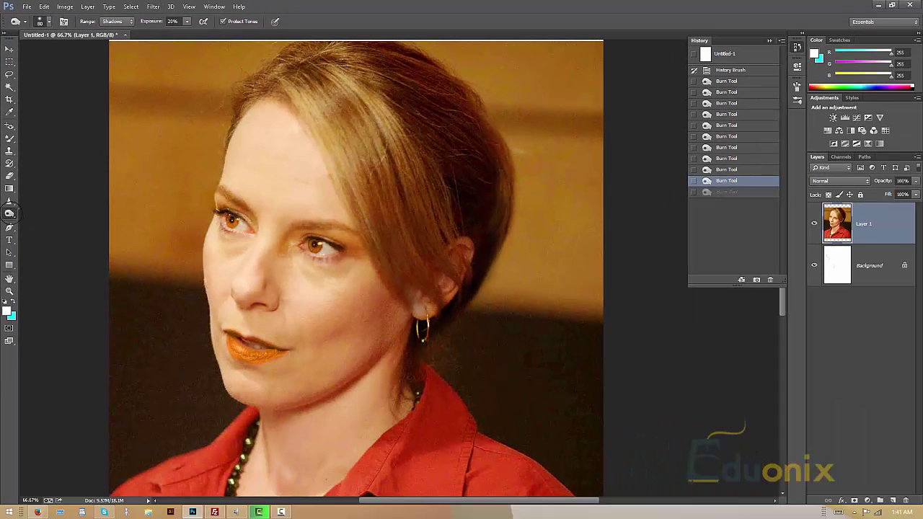
- Switch to the Sponge tool, reduce its brush size to 40, and set its mode to Desaturate
{"action": "right_click", "coordinate": [13, 312]}
{"action": "left_click", "coordinate": [51, 230]}
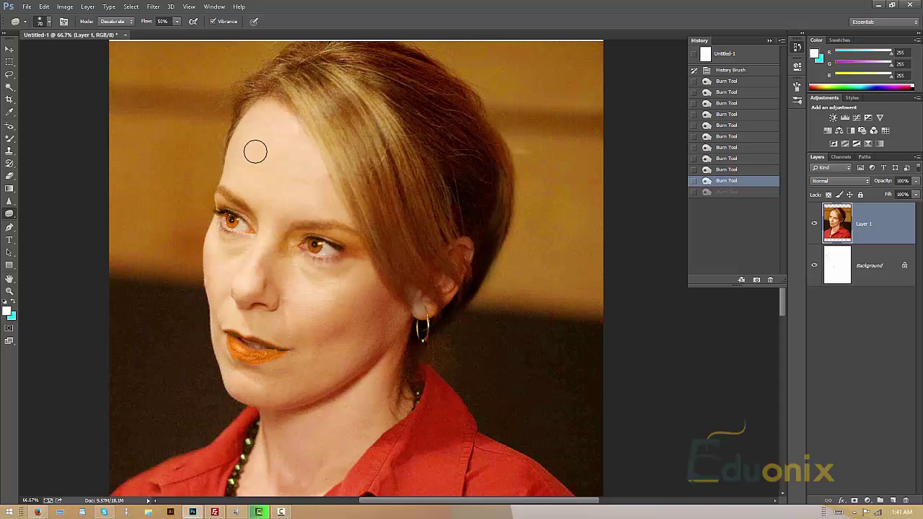
{"action": "key", "text": "bracketleft"}
{"action": "key", "text": "bracketleft"}
{"action": "key", "text": "bracketleft"}
{"action": "key", "text": "bracketleft"}
{"action": "key", "text": "bracketleft"}
{"action": "key", "text": "bracketleft"}
{"action": "key", "text": "bracketleft"}
{"action": "key", "text": "bracketleft"}
{"action": "key", "text": "bracketleft"}
{"action": "key", "text": "bracketleft"}
{"action": "left_click", "coordinate": [120, 20]}
{"action": "left_click", "coordinate": [116, 32]}
- Desaturate the white of the left eye, and toggle the stroke off and on up close to compare
{"action": "left_click_drag", "start_coordinate": [231, 224], "coordinate": [234, 222]}
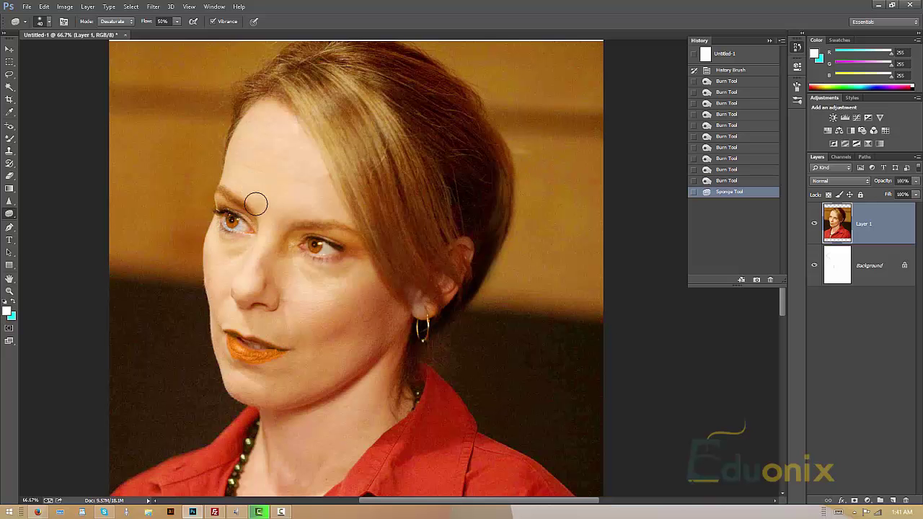
{"action": "key", "text": "ctrl+z"}
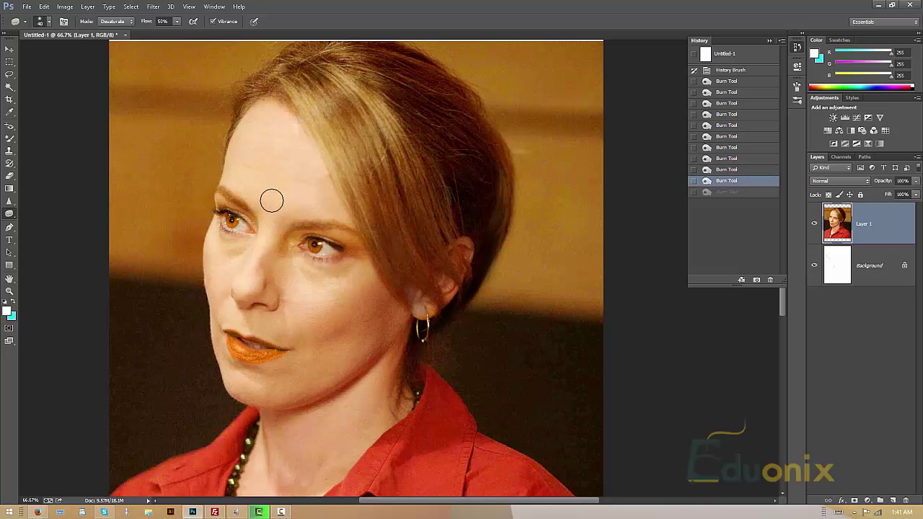
{"action": "key", "text": "ctrl+z"}
{"action": "key", "text": "ctrl+z"}
{"action": "key", "text": "z"}
{"action": "left_click_drag", "start_coordinate": [218, 242], "coordinate": [271, 194]}
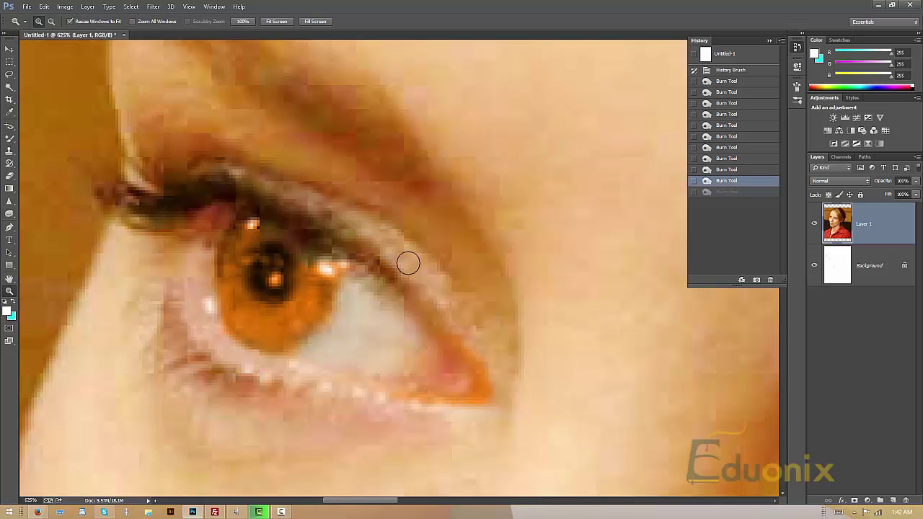
{"action": "left_click_drag", "start_coordinate": [408, 263], "coordinate": [402, 188]}
{"action": "key", "text": "ctrl+z"}
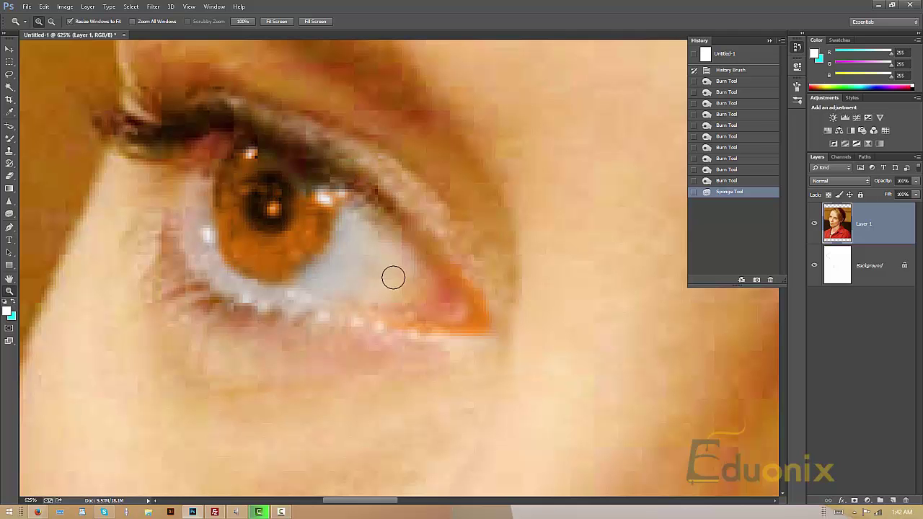
- Desaturate the rest of the left eye's white toward the inner corner with the Sponge tool
{"action": "left_click", "coordinate": [10, 138]}
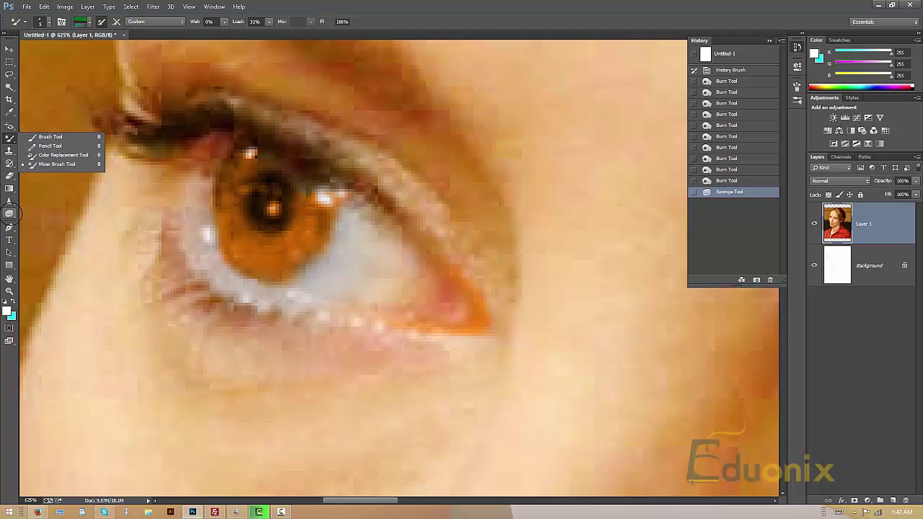
{"action": "left_click", "coordinate": [10, 212]}
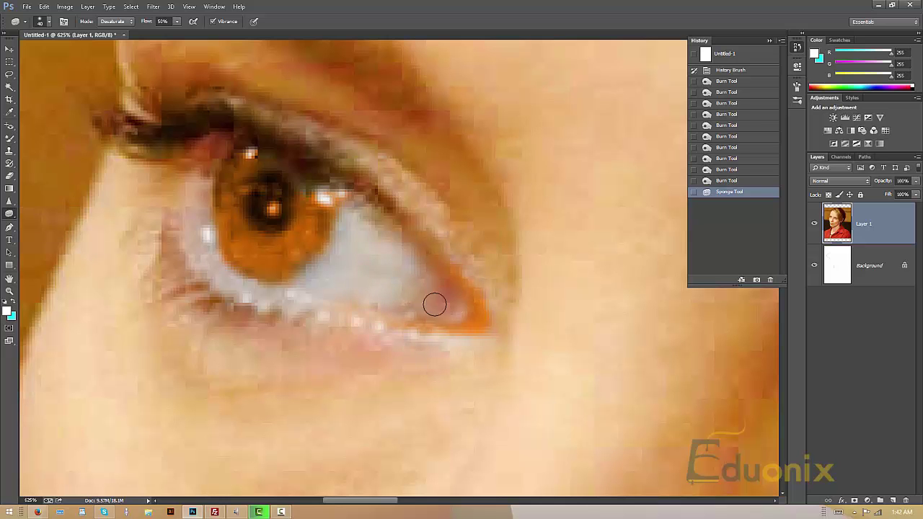
{"action": "left_click", "coordinate": [258, 106]}
- Turn off Vibrance for the Sponge tool, try desaturating the left iris and inner eye corner, and undo the strokes
{"action": "left_click", "coordinate": [176, 21]}
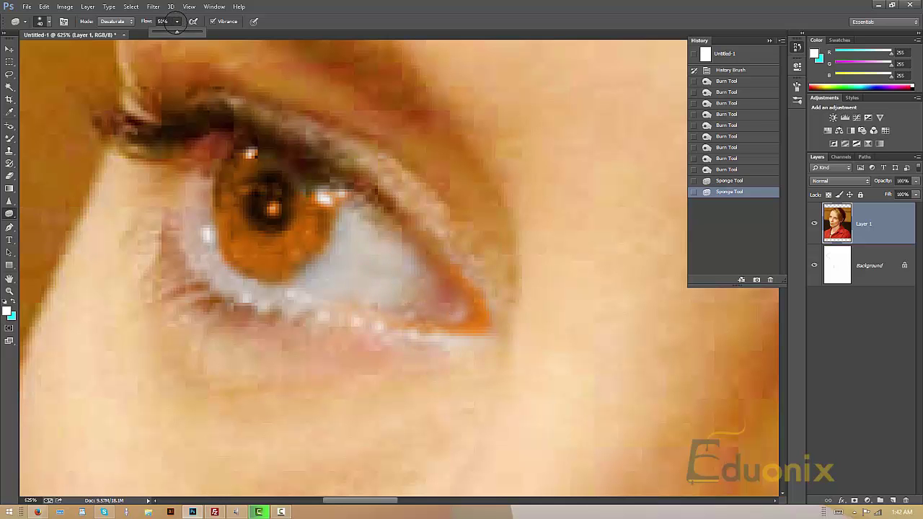
{"action": "left_click", "coordinate": [213, 21]}
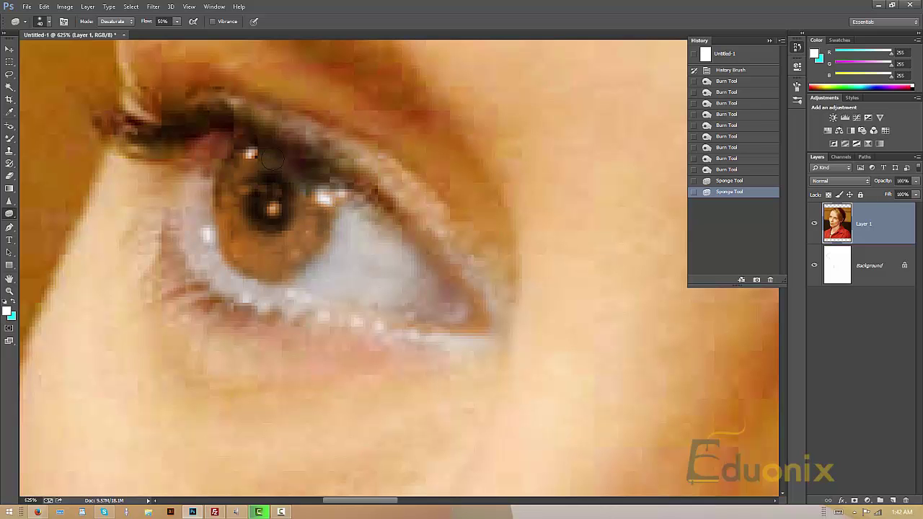
{"action": "left_click", "coordinate": [238, 237]}
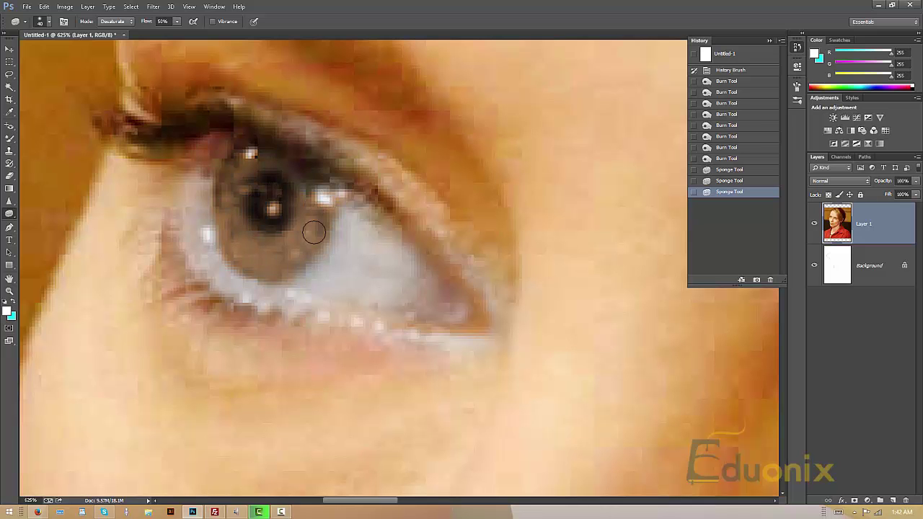
{"action": "mouse_move", "coordinate": [322, 264]}
{"action": "left_mouse_down"}
{"action": "mouse_move", "coordinate": [212, 150]}
{"action": "mouse_move", "coordinate": [183, 187]}
{"action": "left_mouse_up"}
{"action": "key", "text": "ctrl+z"}
{"action": "key", "text": "ctrl+alt+z"}
{"action": "key", "text": "ctrl+alt+z"}
- Set the Sponge flow to 100% and desaturate the whites of both eyes
{"action": "left_click", "coordinate": [178, 21]}
{"action": "left_click_drag", "start_coordinate": [179, 33], "coordinate": [207, 33]}
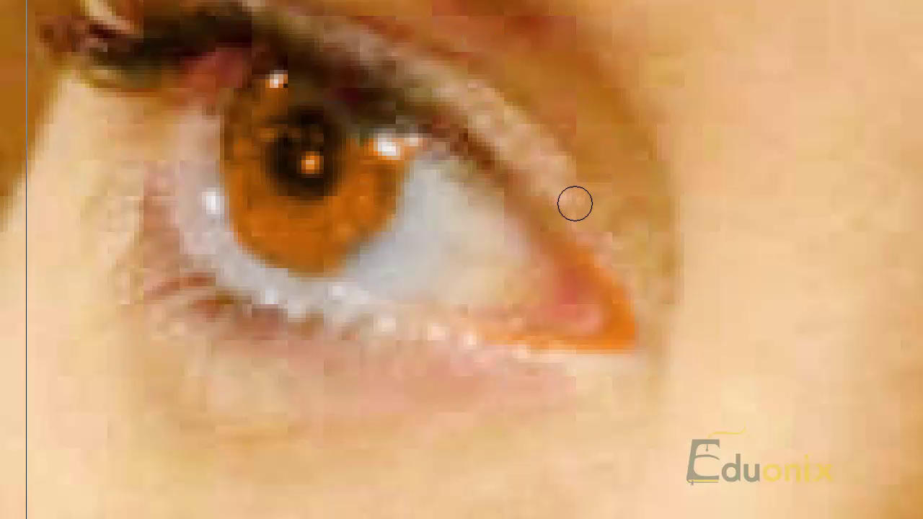
{"action": "scroll", "coordinate": [578, 206], "scroll_direction": "down", "scroll_amount": 2}
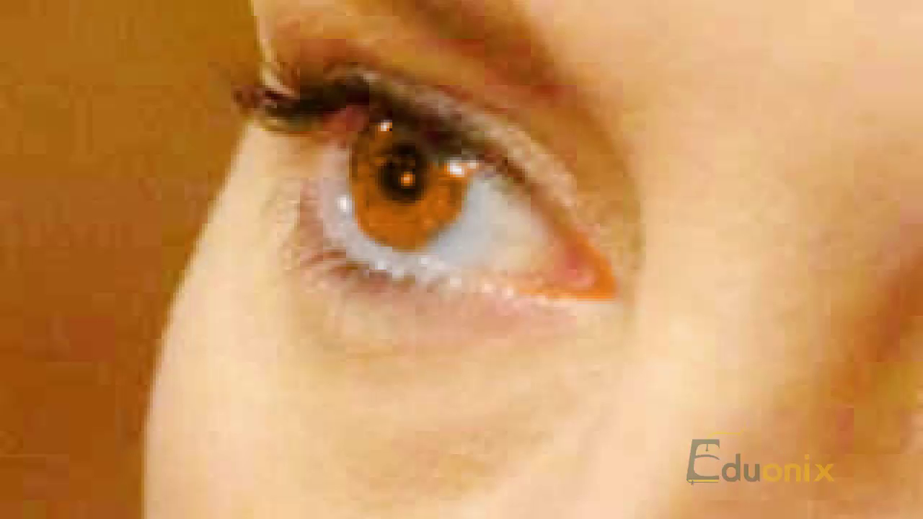
{"action": "key", "text": "ctrl+0"}
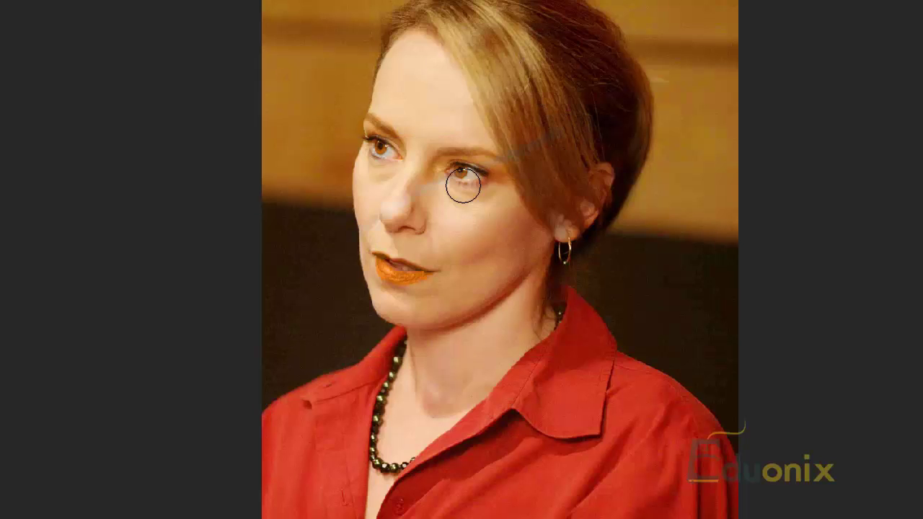
{"action": "mouse_move", "coordinate": [354, 206]}
{"action": "left_mouse_down"}
{"action": "mouse_move", "coordinate": [393, 156]}
{"action": "mouse_move", "coordinate": [521, 112]}
{"action": "left_mouse_up"}
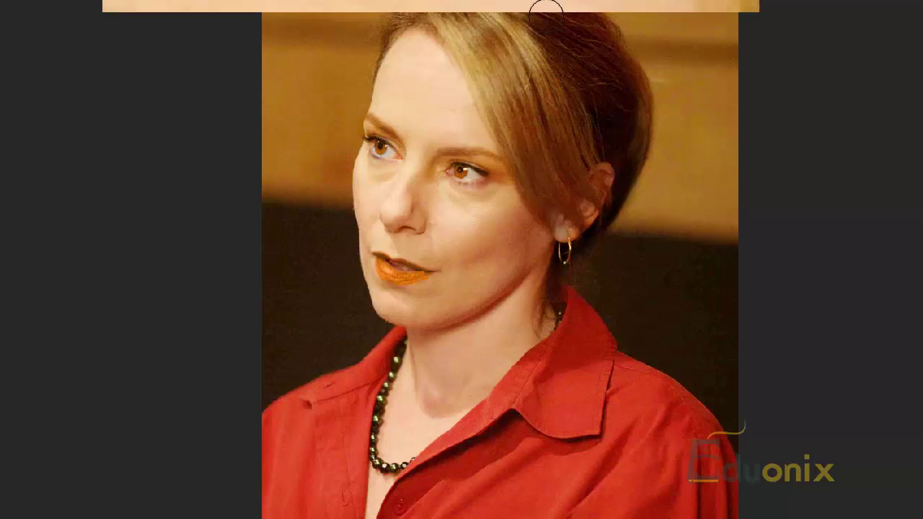
{"action": "left_click", "coordinate": [550, 301]}
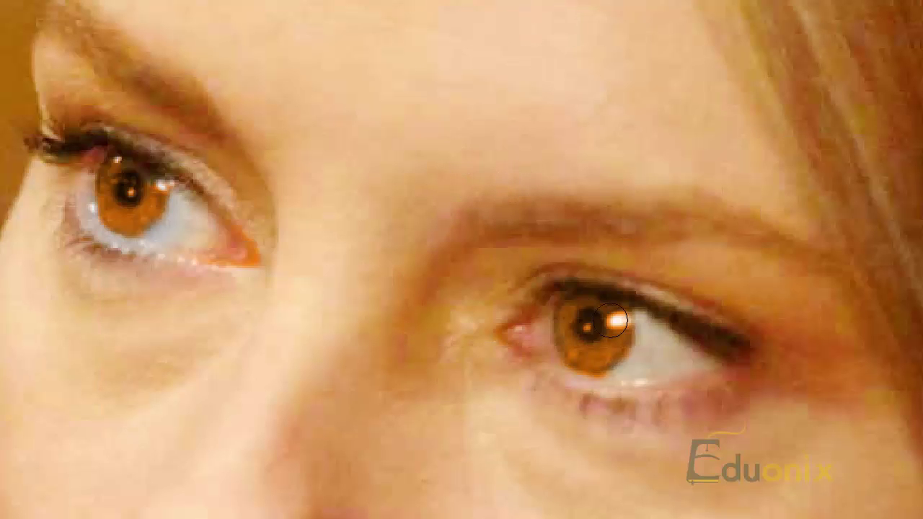
{"action": "key", "text": "ctrl+z"}
{"action": "left_click_drag", "start_coordinate": [142, 89], "coordinate": [151, 148]}
{"action": "key", "text": "ctrl+z"}
{"action": "mouse_move", "coordinate": [576, 334]}
{"action": "left_mouse_down"}
{"action": "mouse_move", "coordinate": [541, 345]}
{"action": "mouse_move", "coordinate": [538, 322]}
{"action": "mouse_move", "coordinate": [571, 261]}
{"action": "left_mouse_up"}
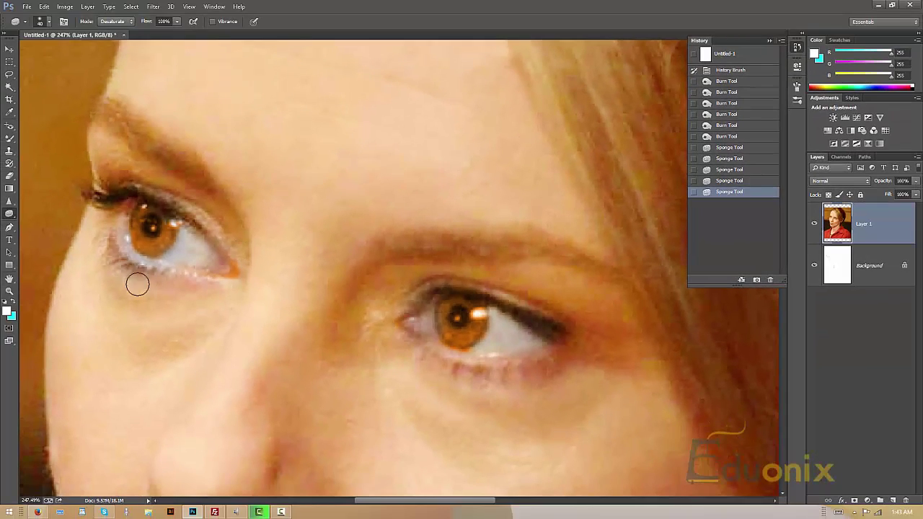
- Switch the Sponge Tool to Saturate and saturate the skin around the mouth and across the cheek
{"action": "left_click", "coordinate": [114, 21]}
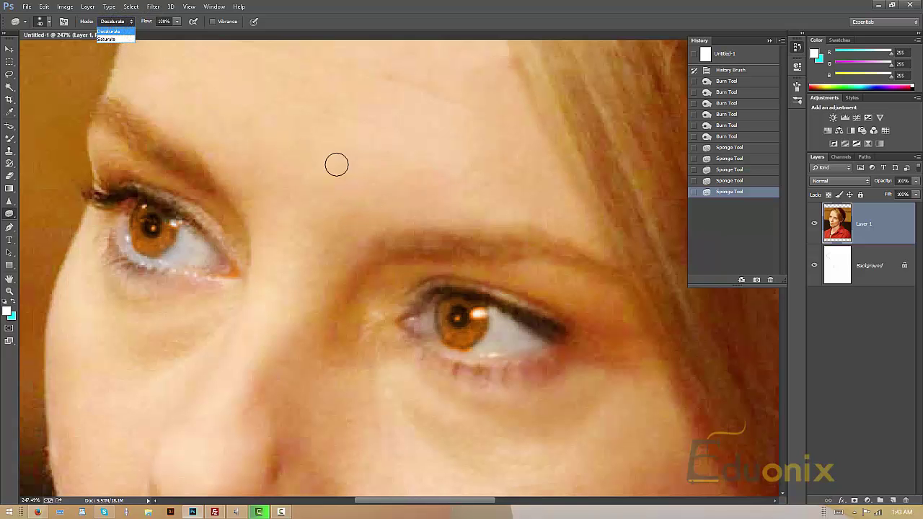
{"action": "left_click", "coordinate": [107, 38]}
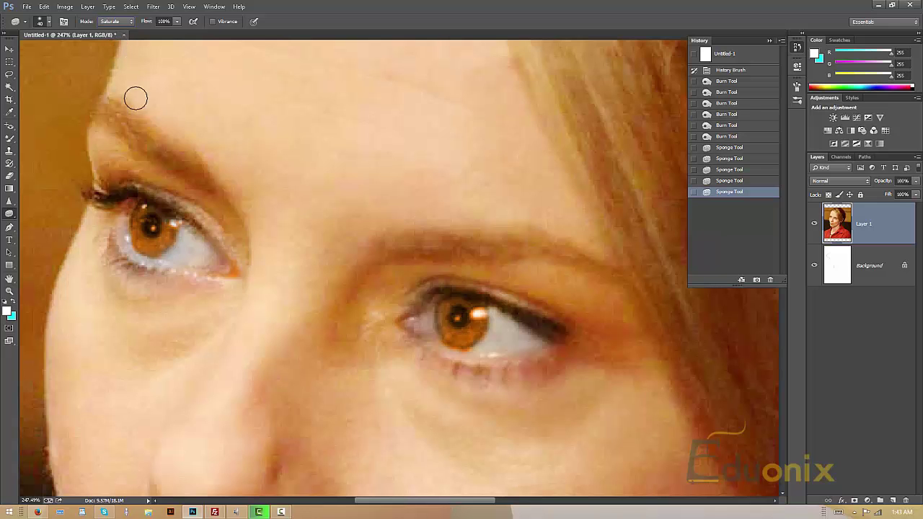
{"action": "scroll", "coordinate": [330, 351], "scroll_direction": "down", "scroll_amount": 10}
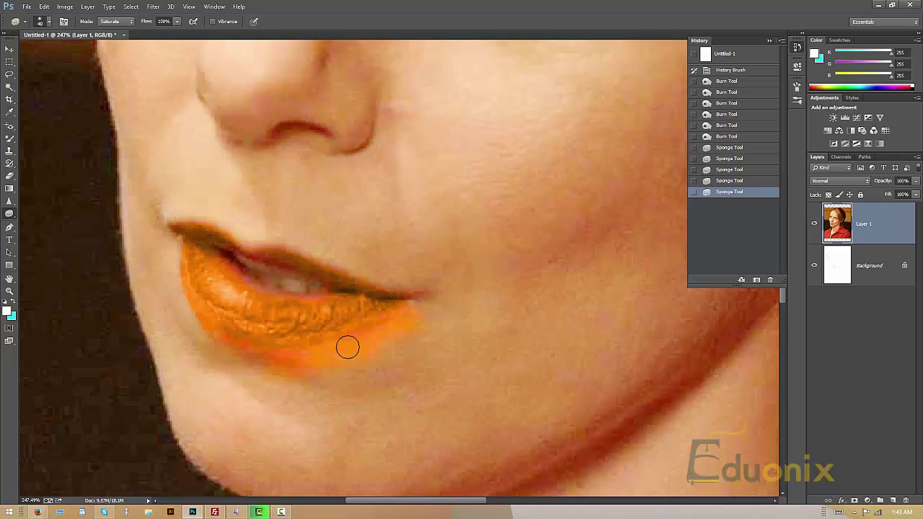
{"action": "left_click_drag", "start_coordinate": [325, 418], "coordinate": [475, 326]}
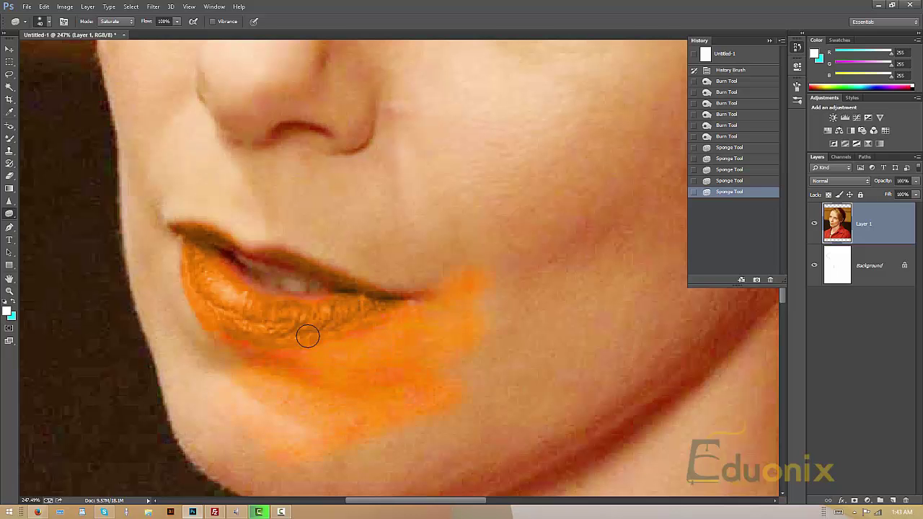
{"action": "left_click_drag", "start_coordinate": [335, 267], "coordinate": [258, 243]}
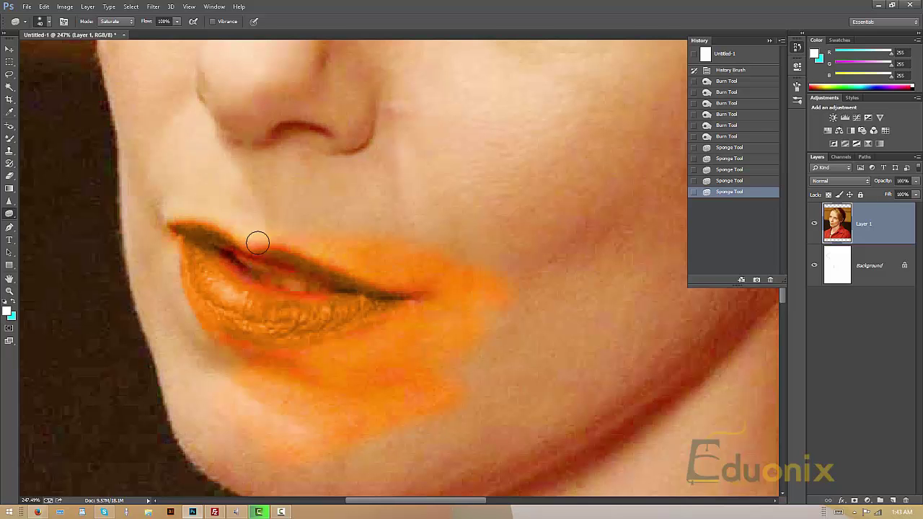
{"action": "mouse_move", "coordinate": [526, 296]}
{"action": "left_mouse_down"}
{"action": "mouse_move", "coordinate": [265, 192]}
{"action": "mouse_move", "coordinate": [643, 221]}
{"action": "left_mouse_up"}
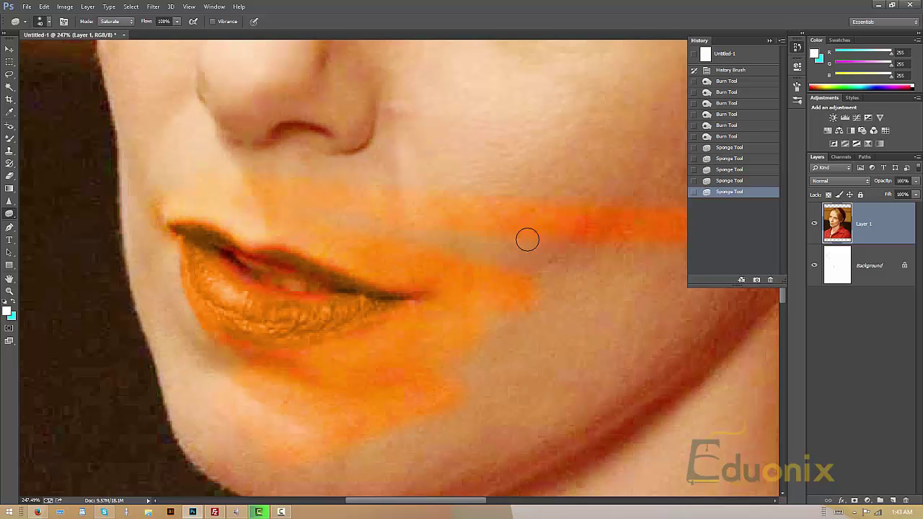
{"action": "mouse_move", "coordinate": [389, 132]}
{"action": "left_mouse_down"}
{"action": "mouse_move", "coordinate": [516, 97]}
{"action": "mouse_move", "coordinate": [532, 65]}
{"action": "mouse_move", "coordinate": [429, 92]}
{"action": "left_mouse_up"}
{"action": "left_click_drag", "start_coordinate": [521, 108], "coordinate": [502, 98]}
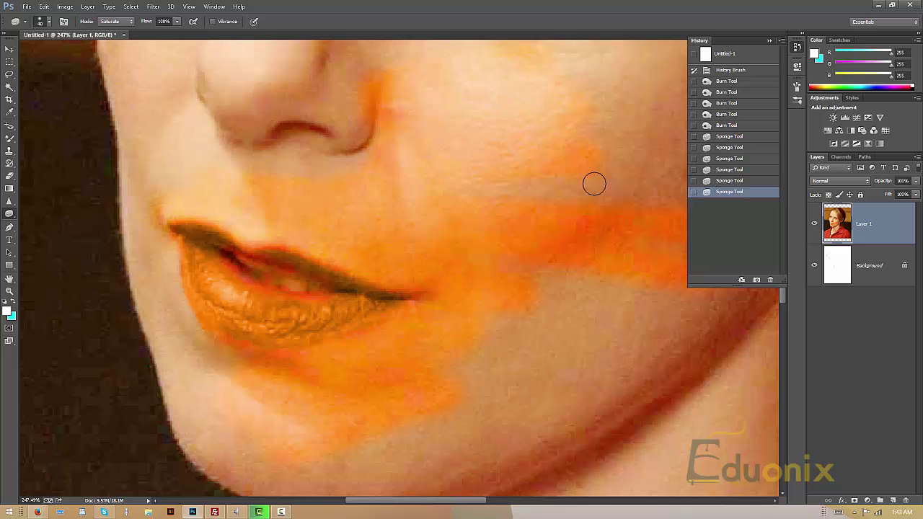
- Saturate the earring and the irises of both eyes with the Sponge Tool
{"action": "left_click_drag", "start_coordinate": [594, 183], "coordinate": [220, 385]}
{"action": "left_click_drag", "start_coordinate": [455, 298], "coordinate": [385, 211]}
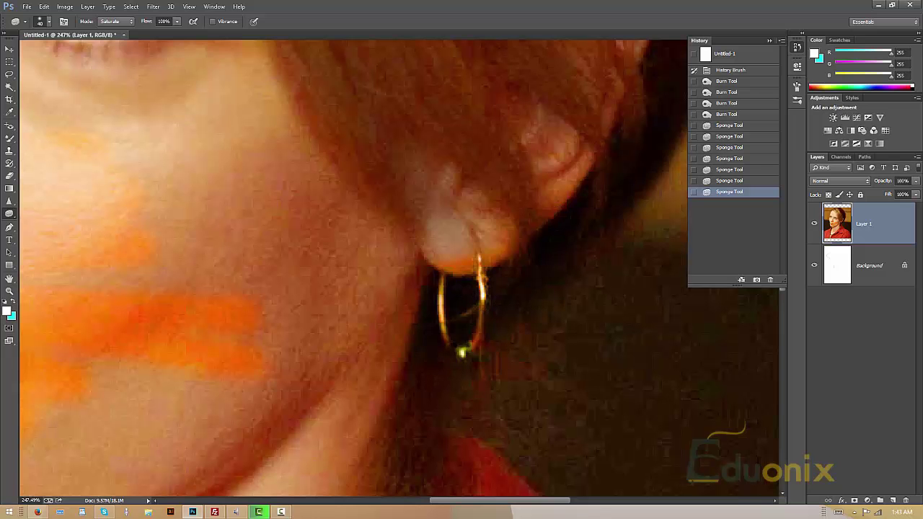
{"action": "left_click_drag", "start_coordinate": [311, 178], "coordinate": [486, 440]}
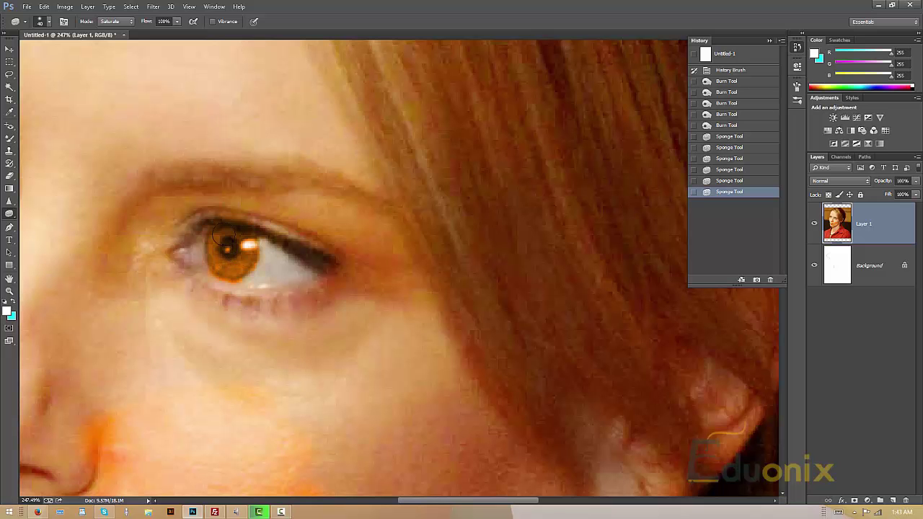
{"action": "left_click_drag", "start_coordinate": [316, 244], "coordinate": [727, 387]}
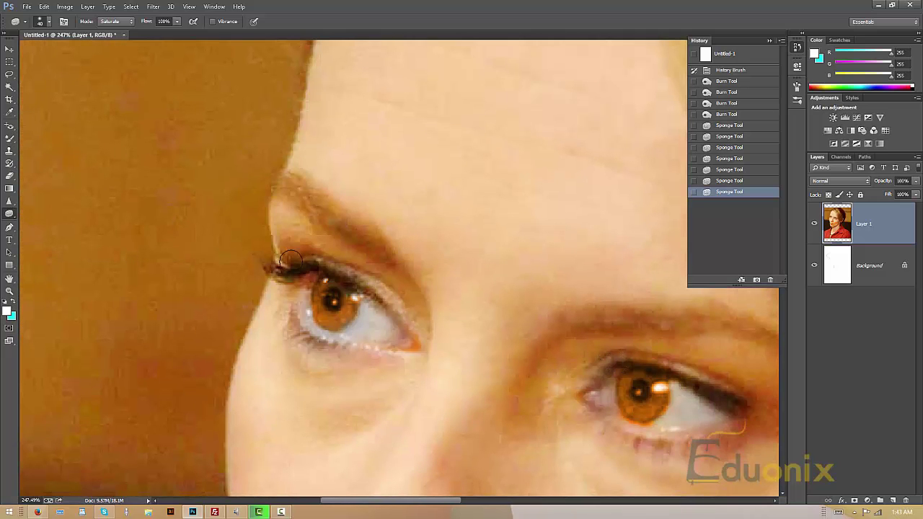
{"action": "left_click_drag", "start_coordinate": [328, 306], "coordinate": [351, 276]}
- Review the whole portrait zoomed out and undo the saturation strokes on the face
{"action": "key", "text": "z"}
{"action": "left_click", "coordinate": [535, 188], "text": "alt"}
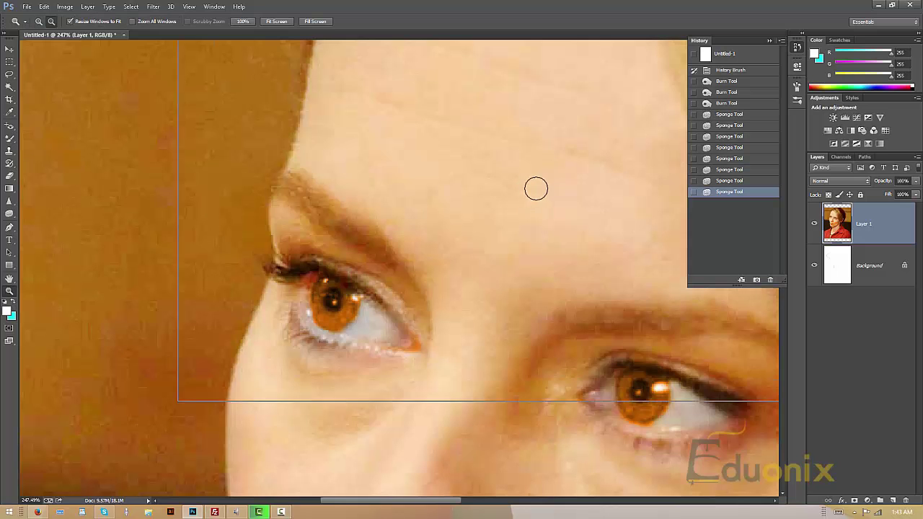
{"action": "left_click", "coordinate": [575, 169], "text": "alt"}
{"action": "left_click", "coordinate": [585, 171], "text": "alt"}
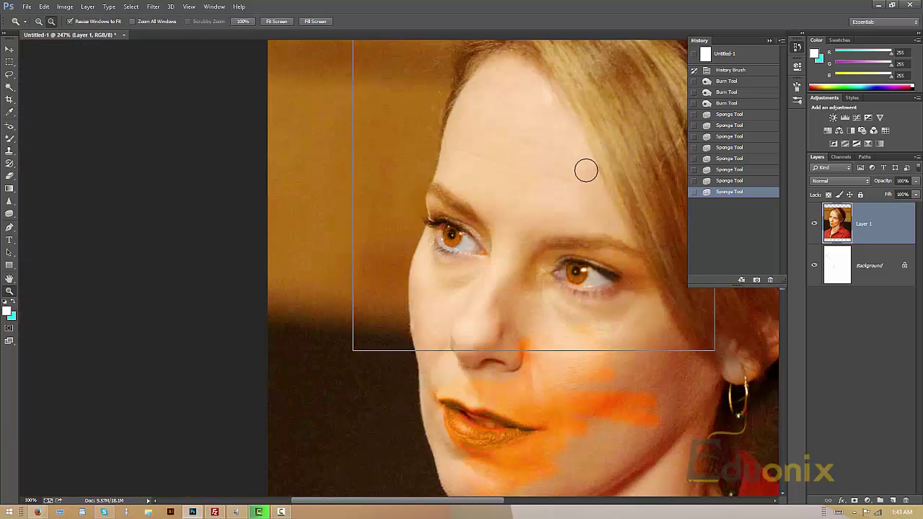
{"action": "left_click", "coordinate": [591, 176], "text": "alt"}
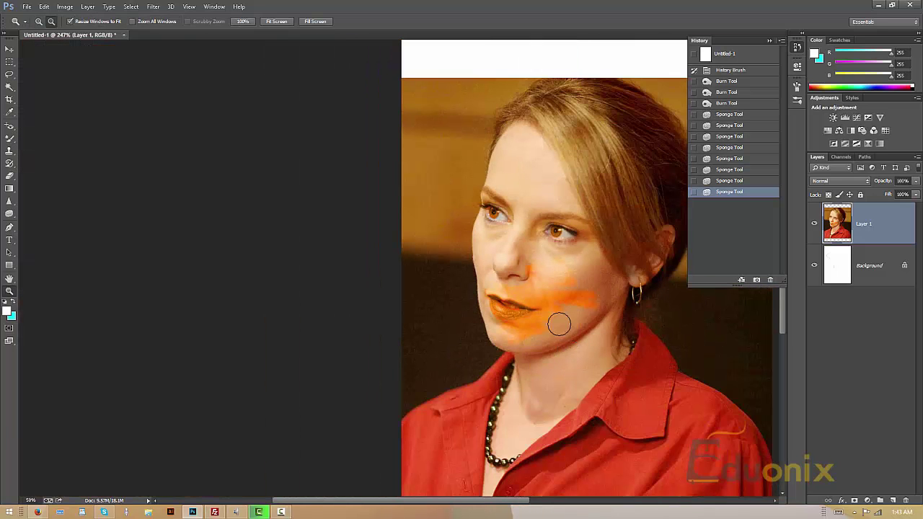
{"action": "left_click", "coordinate": [542, 312], "text": "alt"}
{"action": "key", "text": "ctrl+alt+z"}
{"action": "key", "text": "ctrl+alt+z"}
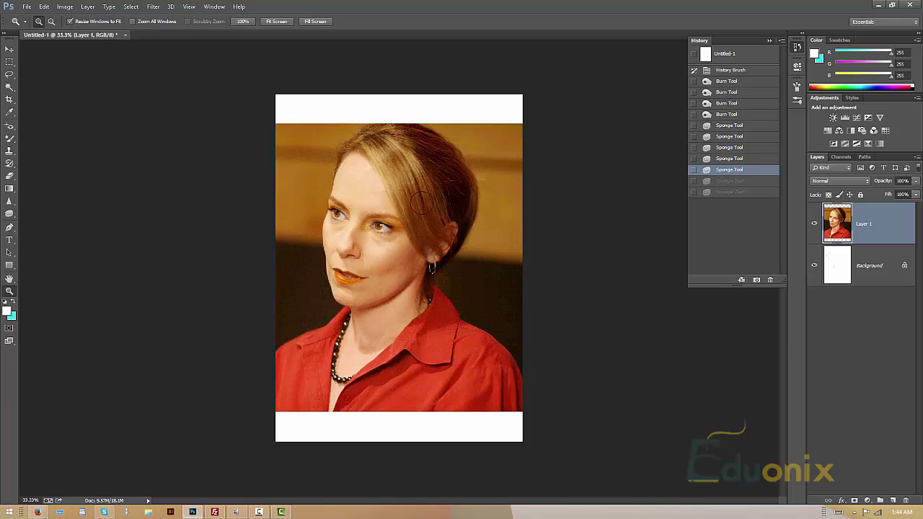
- Set the Sponge Tool to Desaturate and drain the colour from the lower lip and the skin along its edge
{"action": "left_click_drag", "start_coordinate": [416, 232], "coordinate": [305, 300]}
{"action": "left_click_drag", "start_coordinate": [293, 268], "coordinate": [324, 233]}
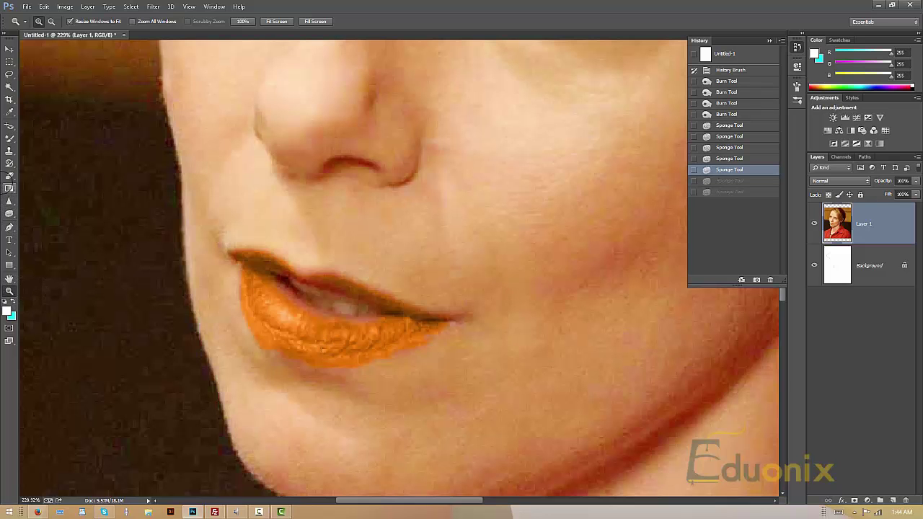
{"action": "right_click", "coordinate": [9, 213]}
{"action": "left_click", "coordinate": [52, 229]}
{"action": "left_click", "coordinate": [114, 21]}
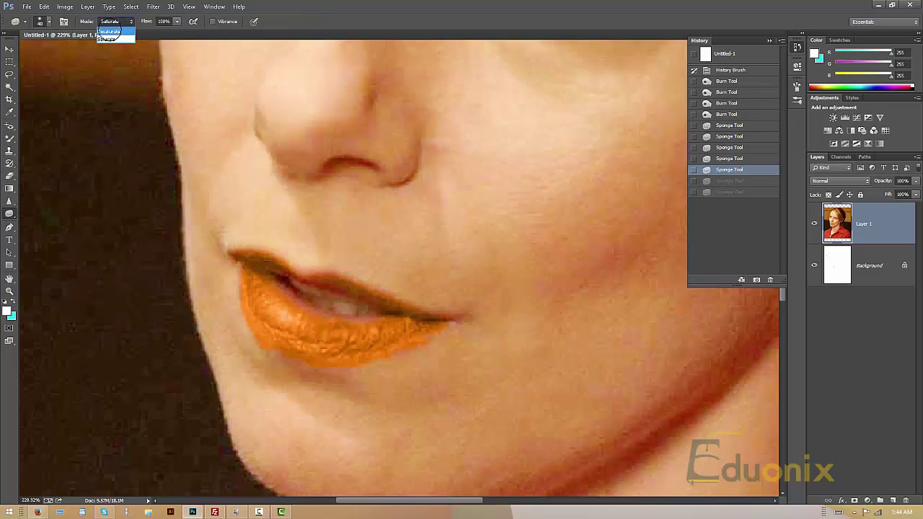
{"action": "left_click", "coordinate": [294, 328]}
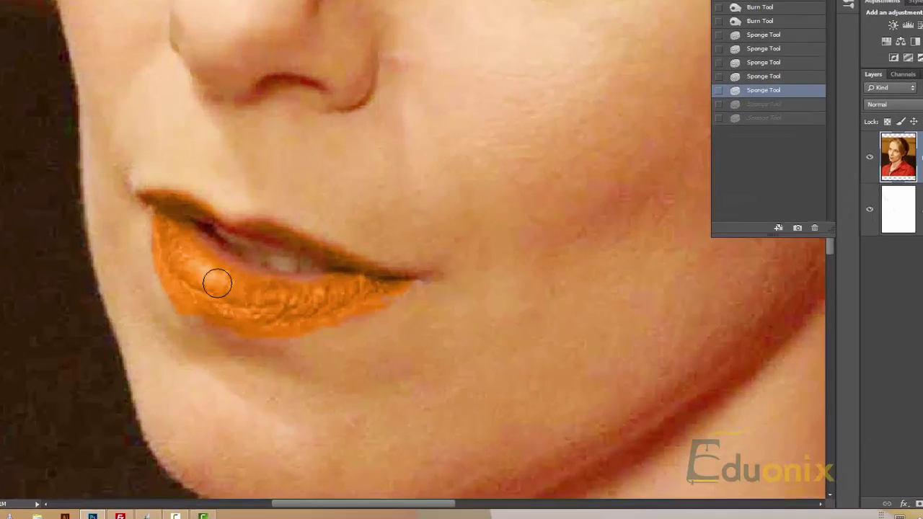
{"action": "left_click_drag", "start_coordinate": [80, 191], "coordinate": [104, 235]}
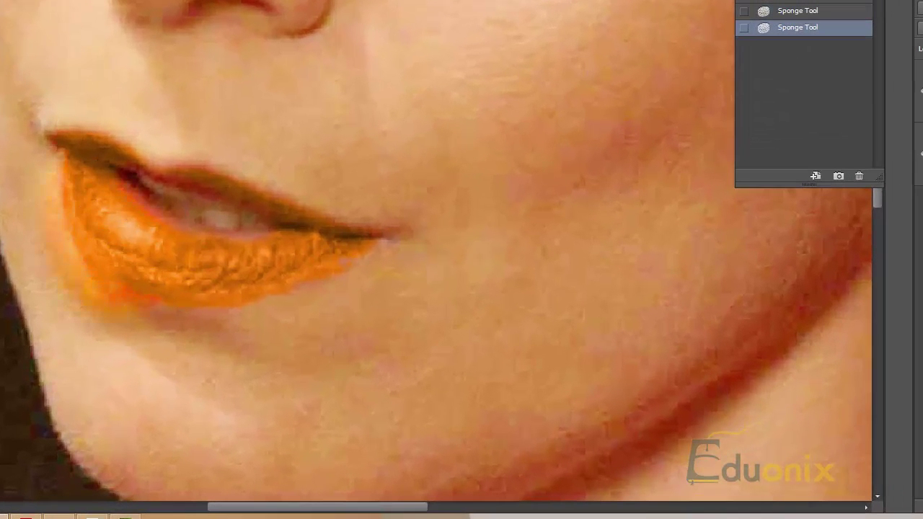
{"action": "mouse_move", "coordinate": [107, 259]}
{"action": "left_mouse_down"}
{"action": "mouse_move", "coordinate": [68, 191]}
{"action": "mouse_move", "coordinate": [46, 201]}
{"action": "mouse_move", "coordinate": [166, 300]}
{"action": "mouse_move", "coordinate": [103, 240]}
{"action": "mouse_move", "coordinate": [191, 276]}
{"action": "mouse_move", "coordinate": [143, 316]}
{"action": "mouse_move", "coordinate": [216, 301]}
{"action": "mouse_move", "coordinate": [200, 299]}
{"action": "mouse_move", "coordinate": [298, 295]}
{"action": "mouse_move", "coordinate": [136, 273]}
{"action": "mouse_move", "coordinate": [132, 251]}
{"action": "left_mouse_up"}
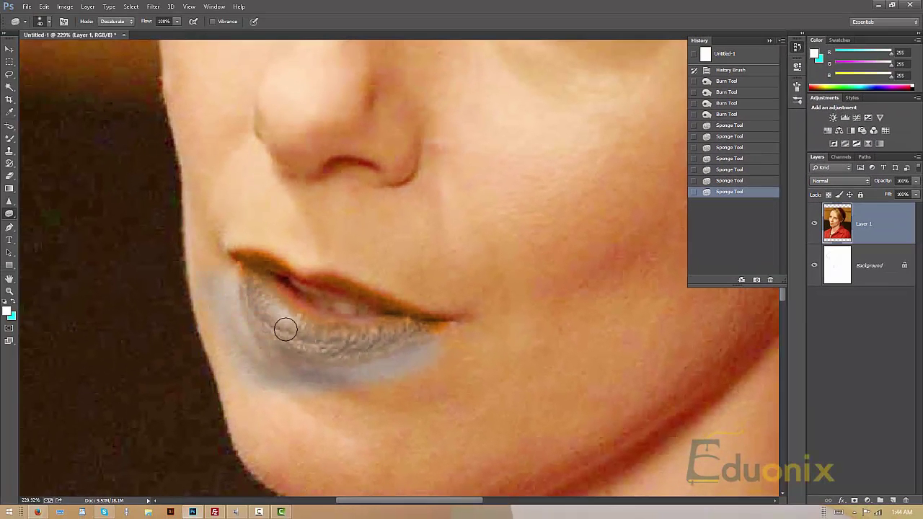
- Desaturate the rest of the lower lip, the upper lip and the mouth opening
{"action": "mouse_move", "coordinate": [285, 329]}
{"action": "left_mouse_down"}
{"action": "mouse_move", "coordinate": [293, 354]}
{"action": "mouse_move", "coordinate": [363, 367]}
{"action": "mouse_move", "coordinate": [385, 320]}
{"action": "left_mouse_up"}
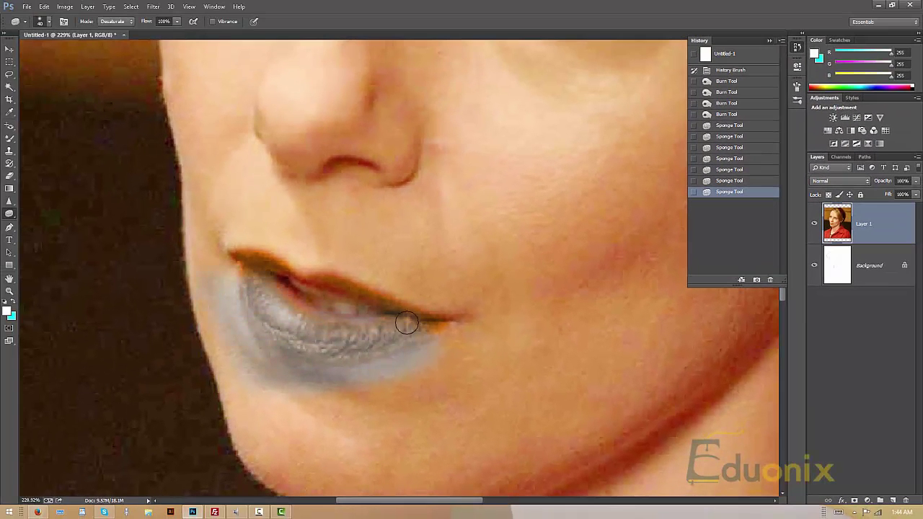
{"action": "left_click_drag", "start_coordinate": [305, 248], "coordinate": [325, 282]}
{"action": "mouse_move", "coordinate": [258, 249]}
{"action": "left_mouse_down"}
{"action": "mouse_move", "coordinate": [250, 264]}
{"action": "mouse_move", "coordinate": [239, 255]}
{"action": "mouse_move", "coordinate": [288, 257]}
{"action": "left_mouse_up"}
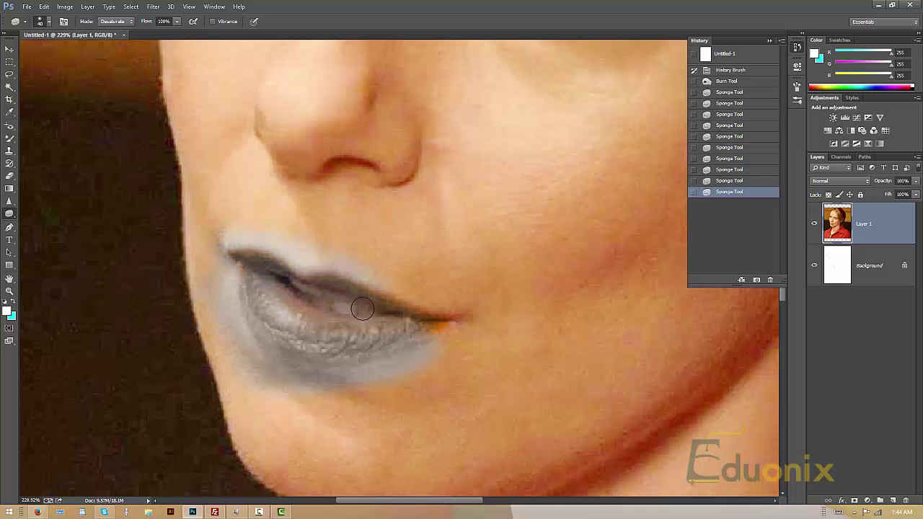
{"action": "mouse_move", "coordinate": [358, 302]}
{"action": "left_mouse_down"}
{"action": "mouse_move", "coordinate": [420, 310]}
{"action": "mouse_move", "coordinate": [402, 324]}
{"action": "mouse_move", "coordinate": [446, 321]}
{"action": "mouse_move", "coordinate": [371, 325]}
{"action": "left_mouse_up"}
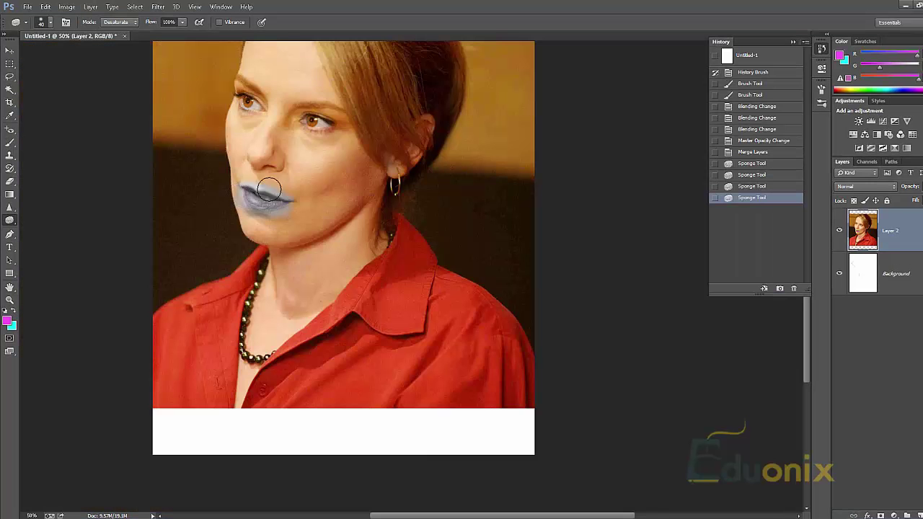
- Desaturate the coloured lips on the merged Layer 2 with the Sponge Tool
{"action": "mouse_move", "coordinate": [267, 195]}
{"action": "left_mouse_down"}
{"action": "mouse_move", "coordinate": [246, 200]}
{"action": "mouse_move", "coordinate": [272, 196]}
{"action": "left_mouse_up"}
{"action": "left_click_drag", "start_coordinate": [350, 177], "coordinate": [357, 295]}
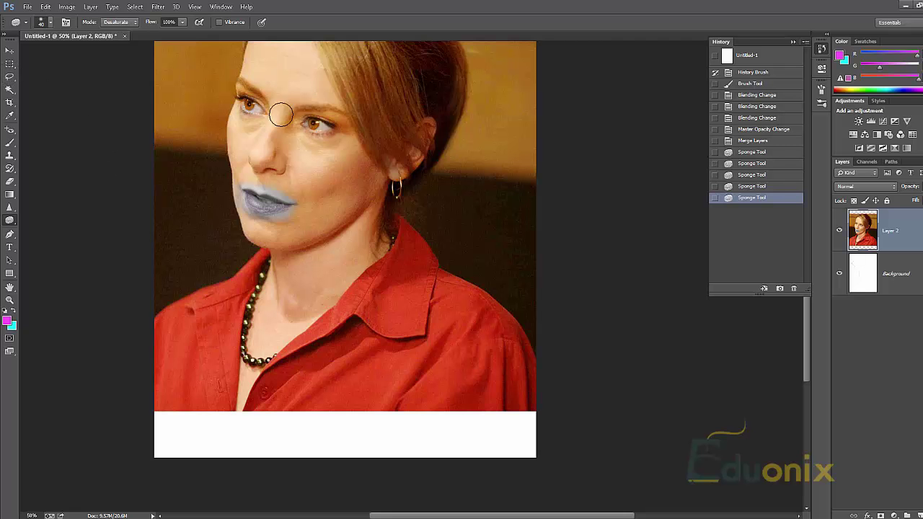
{"action": "left_click_drag", "start_coordinate": [317, 163], "coordinate": [329, 161]}
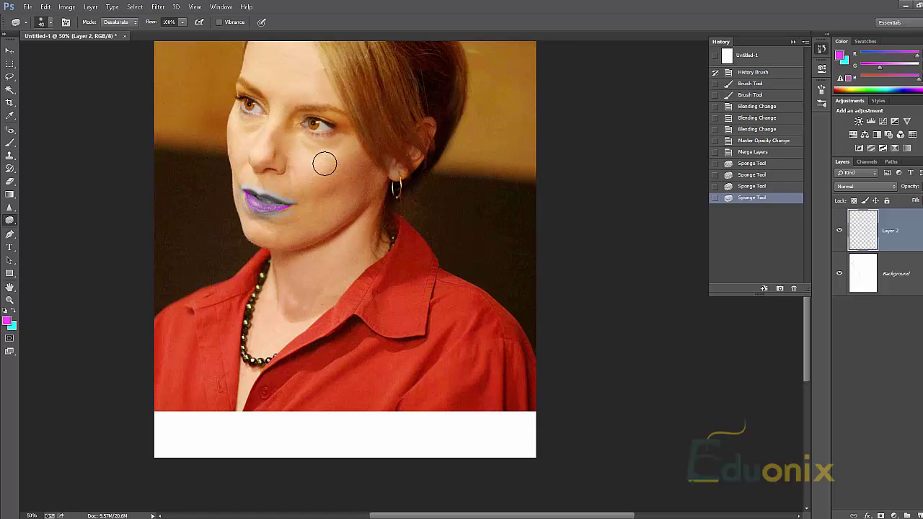
- Undo the sponge strokes, the layer merge, the opacity change and the later blending changes, back to the first blending change on Layer 2
{"action": "key", "text": "ctrl+alt+z"}
{"action": "key", "text": "ctrl+alt+z"}
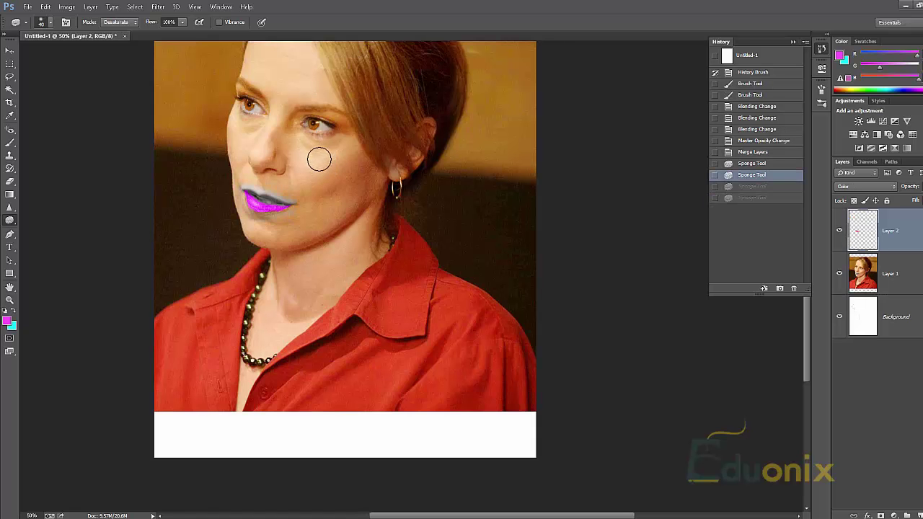
{"action": "key", "text": "ctrl+alt+z"}
{"action": "key", "text": "ctrl+alt+z"}
{"action": "key", "text": "ctrl+alt+z"}
{"action": "key", "text": "ctrl+alt+z"}
{"action": "key", "text": "ctrl+alt+z"}
{"action": "key", "text": "ctrl+alt+z"}
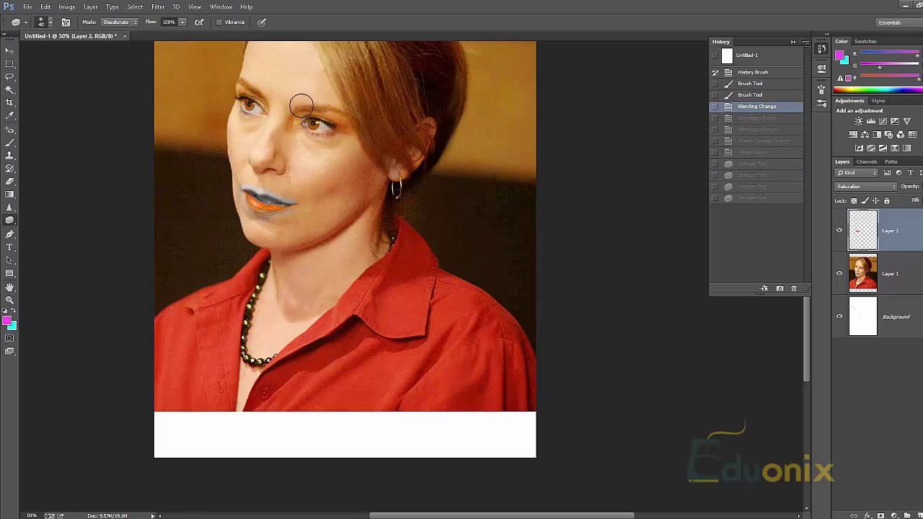